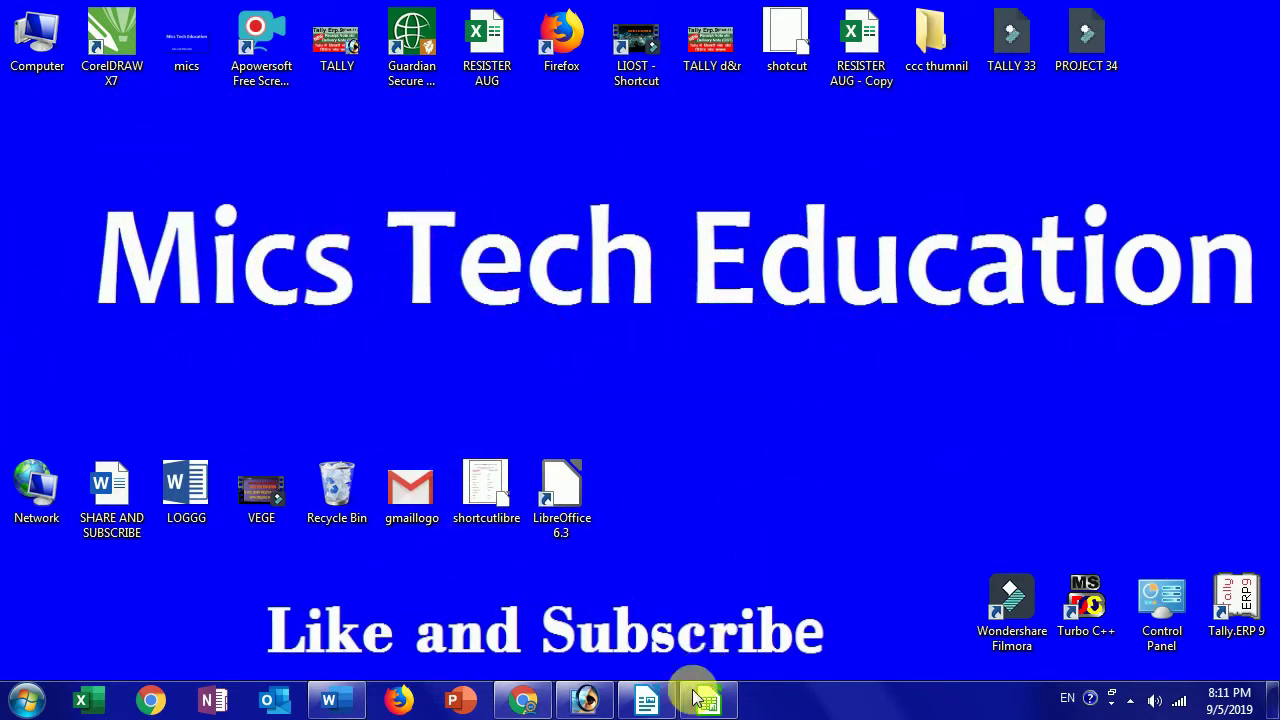
Restore the Writer document shortcutlibre.odt from the taskbar.
{"action": "left_click", "coordinate": [667, 705]}
{"action": "mouse_move", "coordinate": [706, 700]}
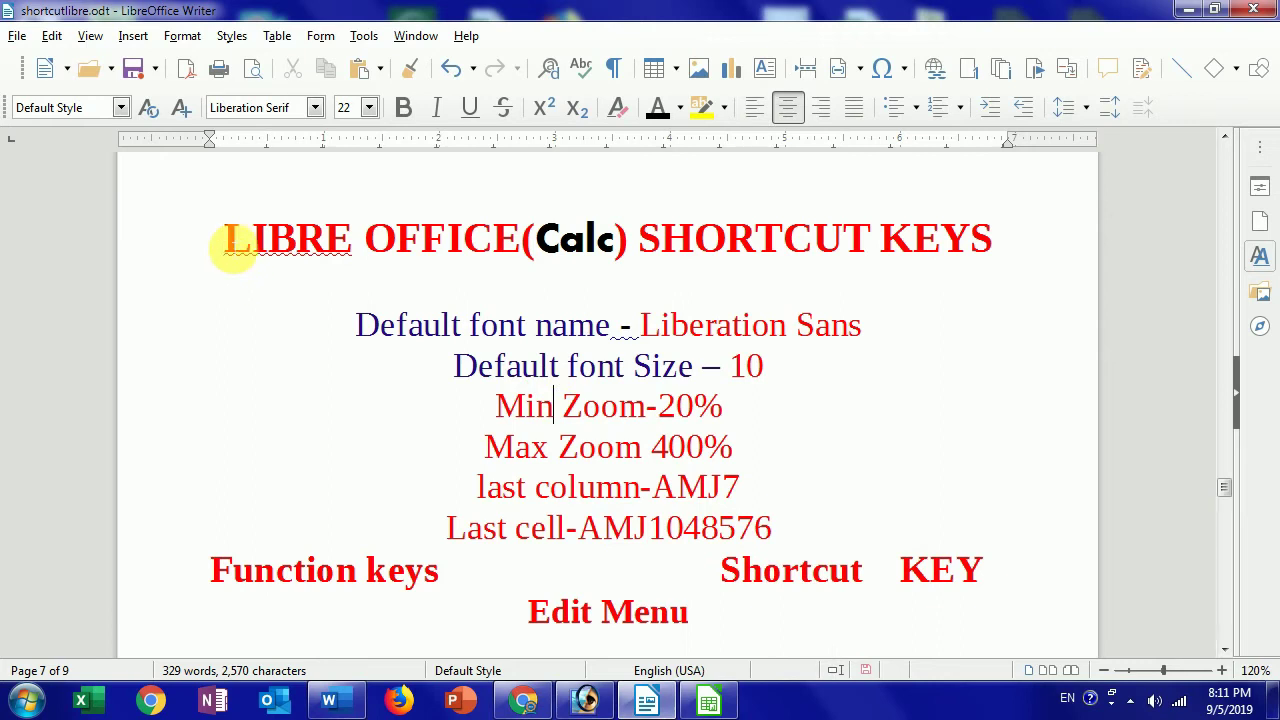
Review the heading, the Liberation Sans 10 default font, and the Min Zoom 20% and Max Zoom 400% lines.
{"action": "left_click_drag", "start_coordinate": [232, 242], "coordinate": [998, 250]}
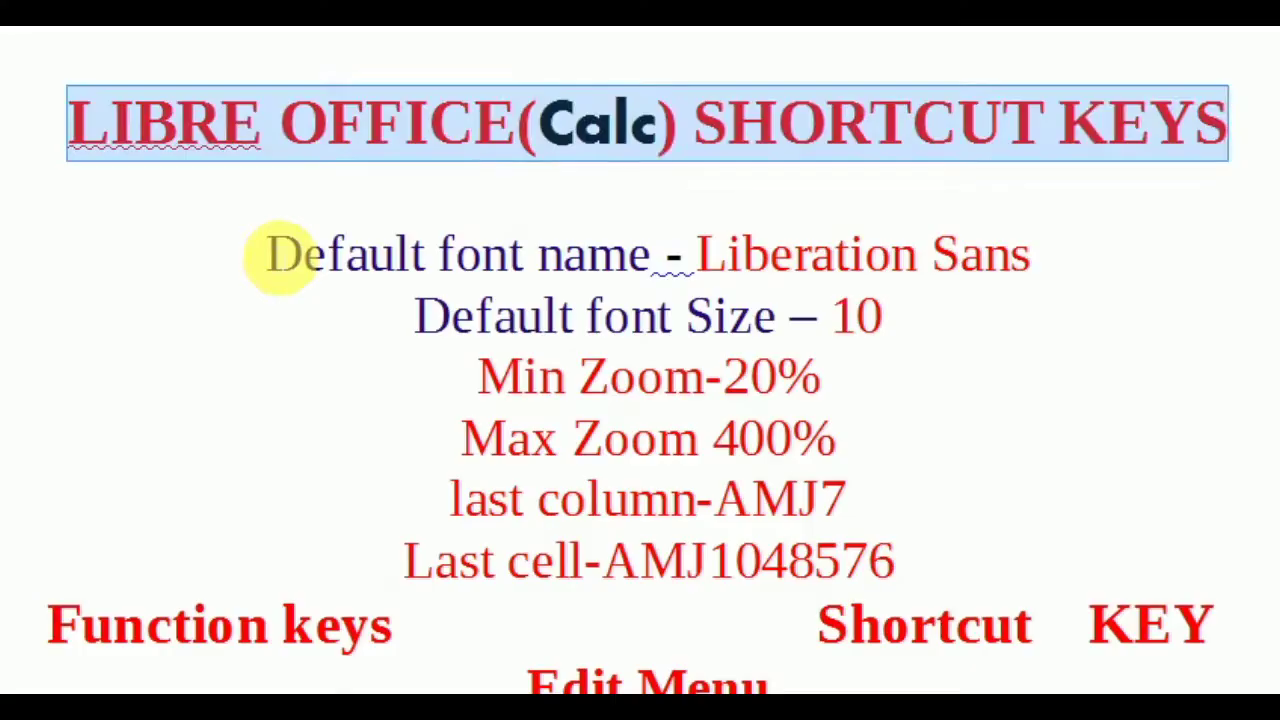
{"action": "left_click_drag", "start_coordinate": [357, 324], "coordinate": [606, 328]}
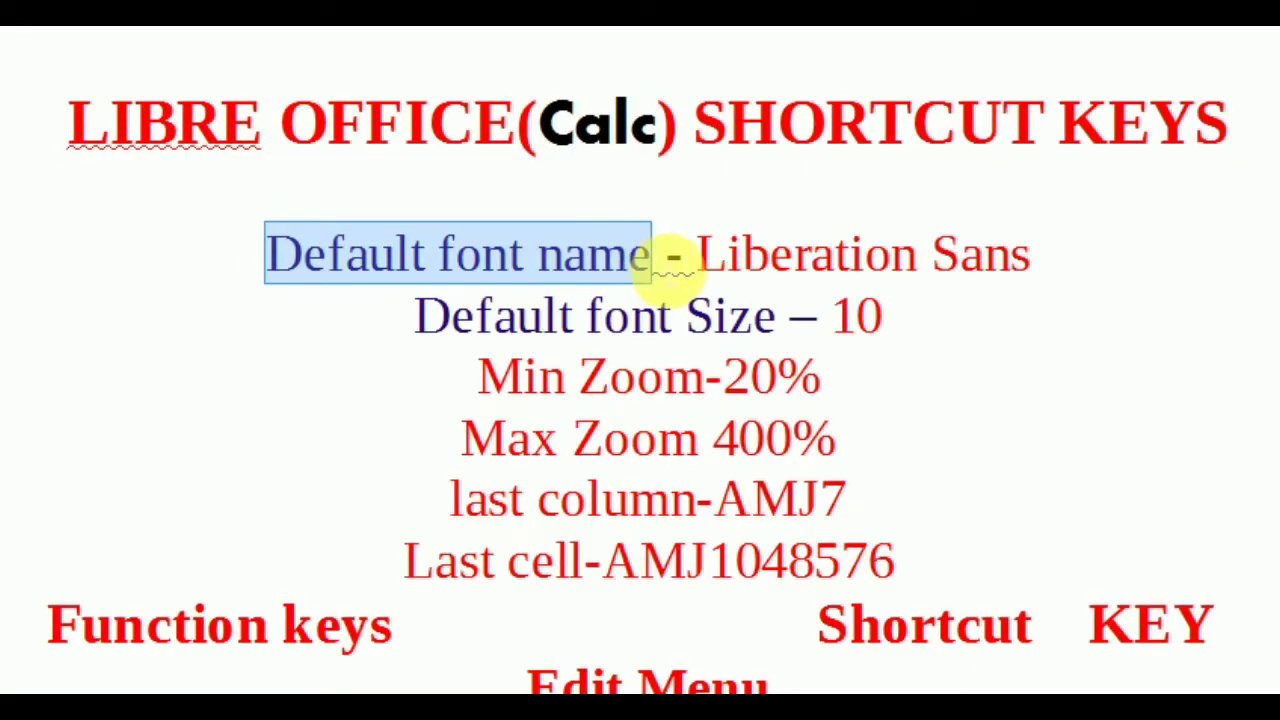
{"action": "mouse_move", "coordinate": [698, 256]}
{"action": "left_mouse_down"}
{"action": "mouse_move", "coordinate": [1043, 260]}
{"action": "mouse_move", "coordinate": [960, 262]}
{"action": "left_mouse_up"}
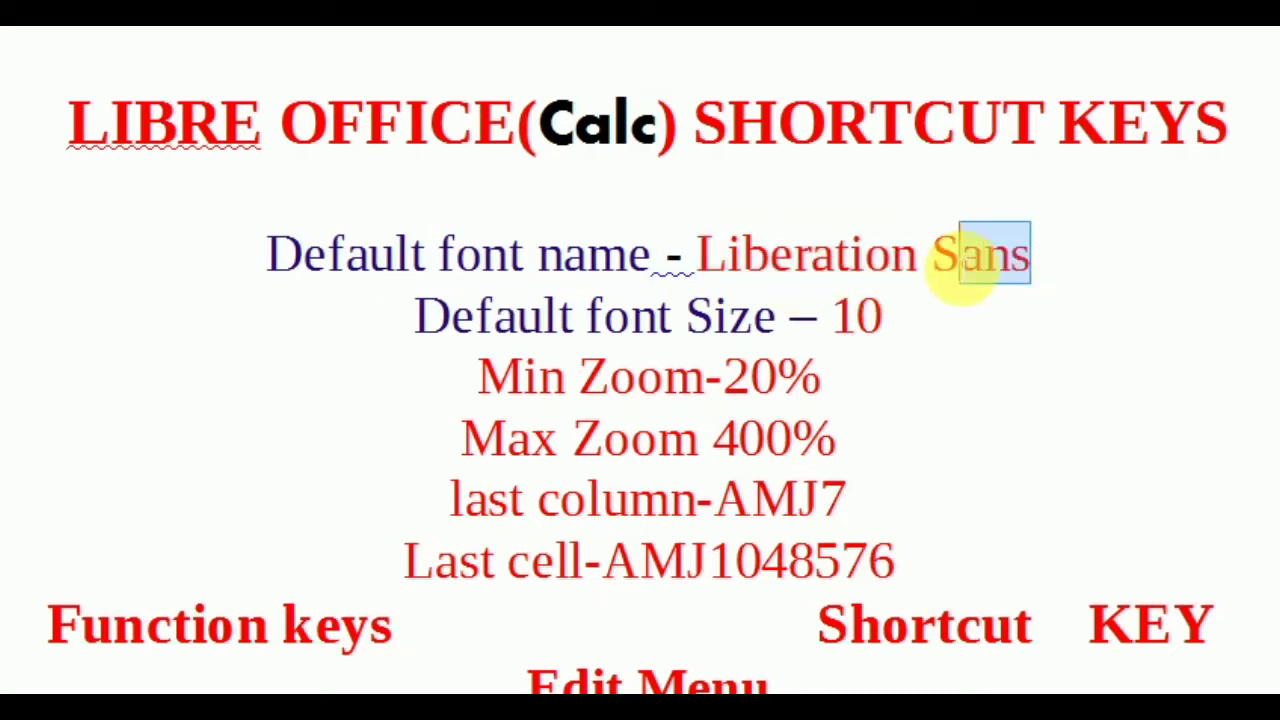
{"action": "left_click_drag", "start_coordinate": [830, 330], "coordinate": [868, 336]}
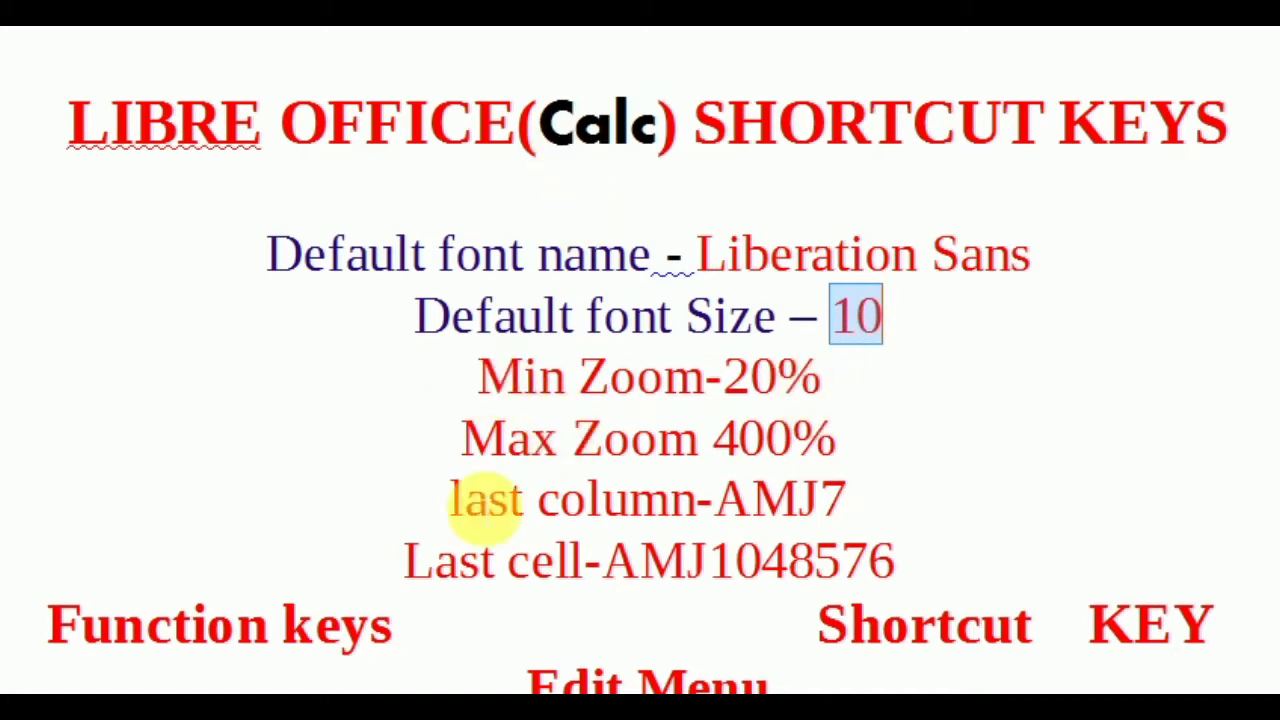
{"action": "mouse_move", "coordinate": [480, 395]}
{"action": "left_mouse_down"}
{"action": "mouse_move", "coordinate": [749, 418]}
{"action": "mouse_move", "coordinate": [851, 400]}
{"action": "left_mouse_up"}
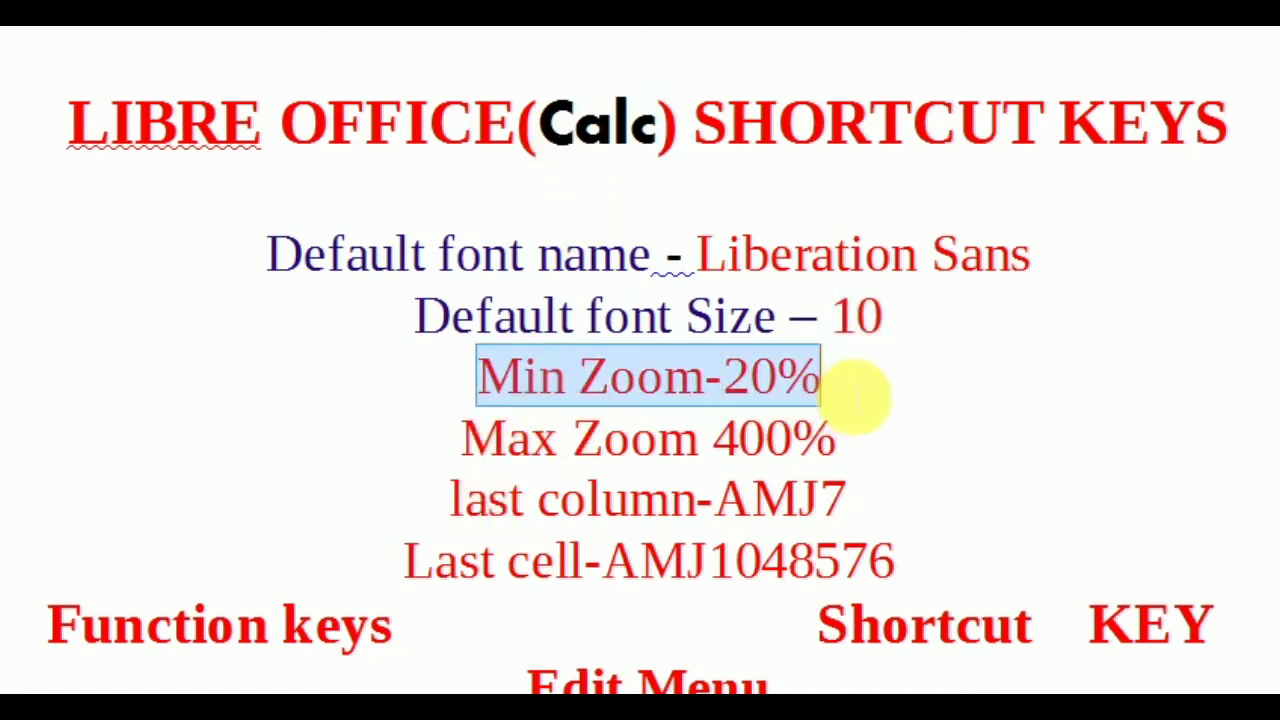
{"action": "mouse_move", "coordinate": [460, 440]}
{"action": "left_mouse_down"}
{"action": "mouse_move", "coordinate": [765, 472]}
{"action": "mouse_move", "coordinate": [838, 450]}
{"action": "left_mouse_up"}
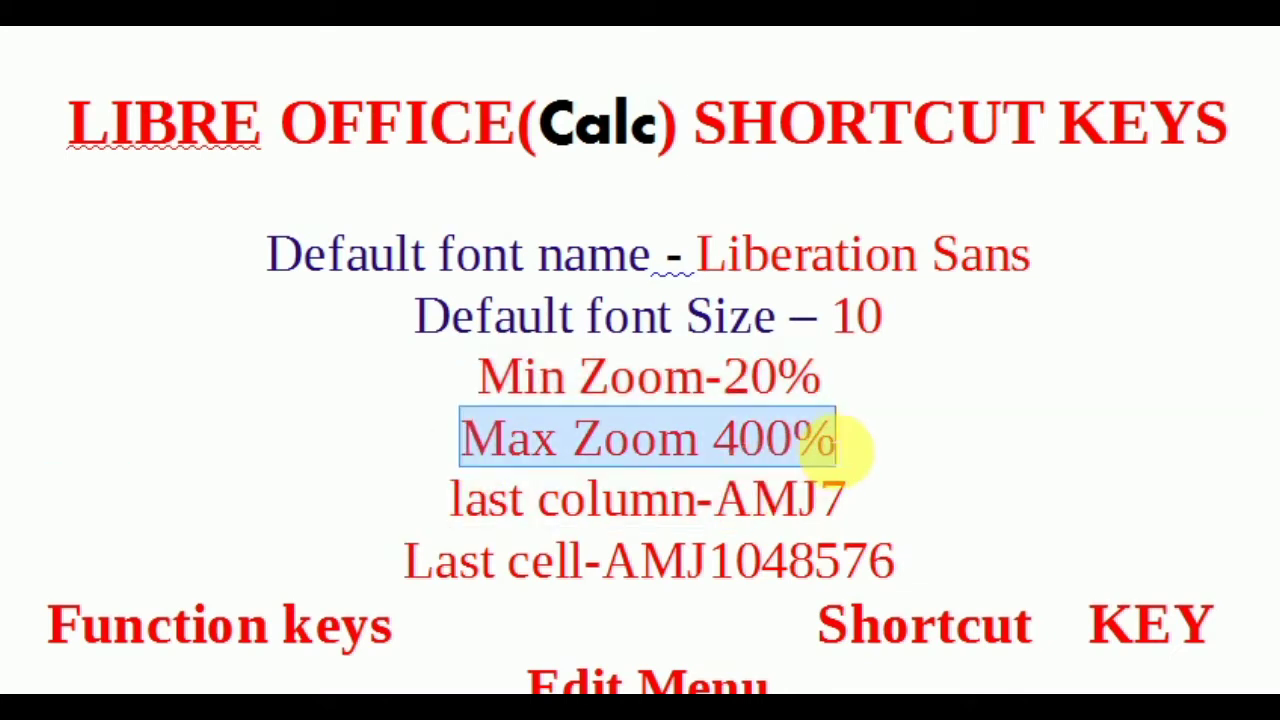
Correct 'AMJ7' to 'AMJ', check the Last cell AMJ1048576 line, then switch to Calc.
{"action": "mouse_move", "coordinate": [453, 508]}
{"action": "left_mouse_down"}
{"action": "mouse_move", "coordinate": [600, 497]}
{"action": "mouse_move", "coordinate": [875, 515]}
{"action": "left_mouse_up"}
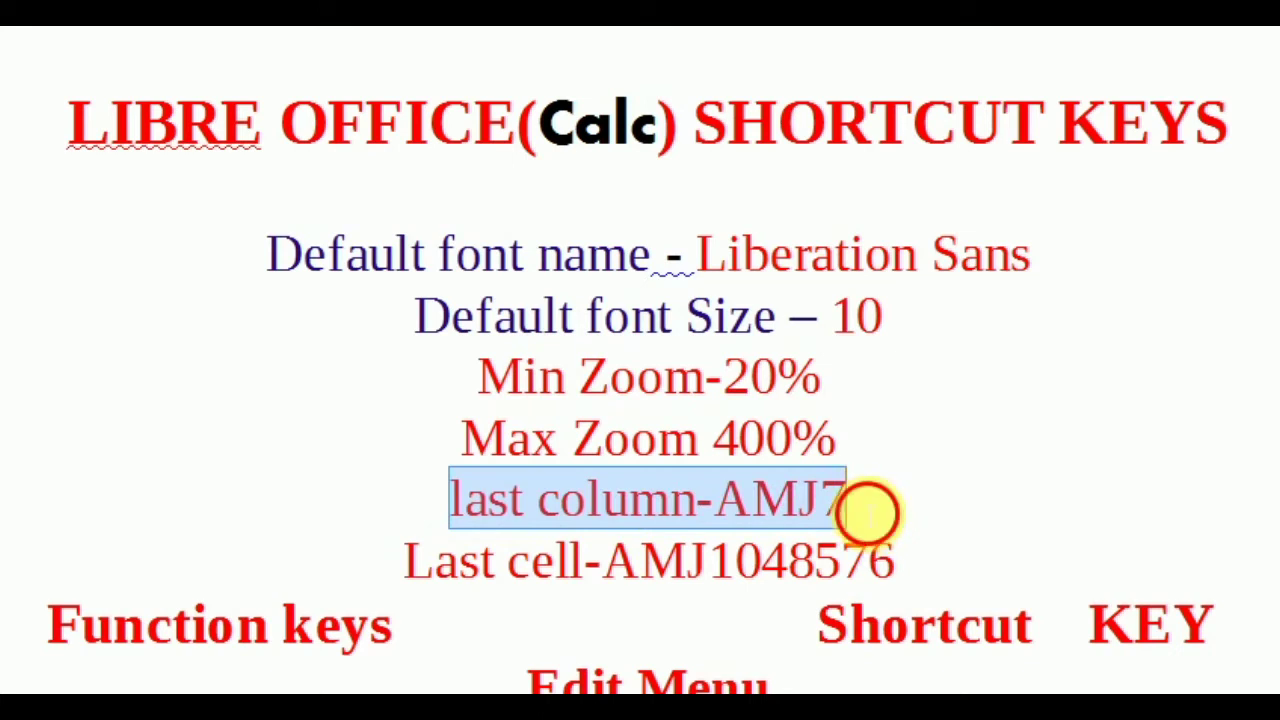
{"action": "left_click", "coordinate": [868, 512]}
{"action": "key", "text": "BackSpace"}
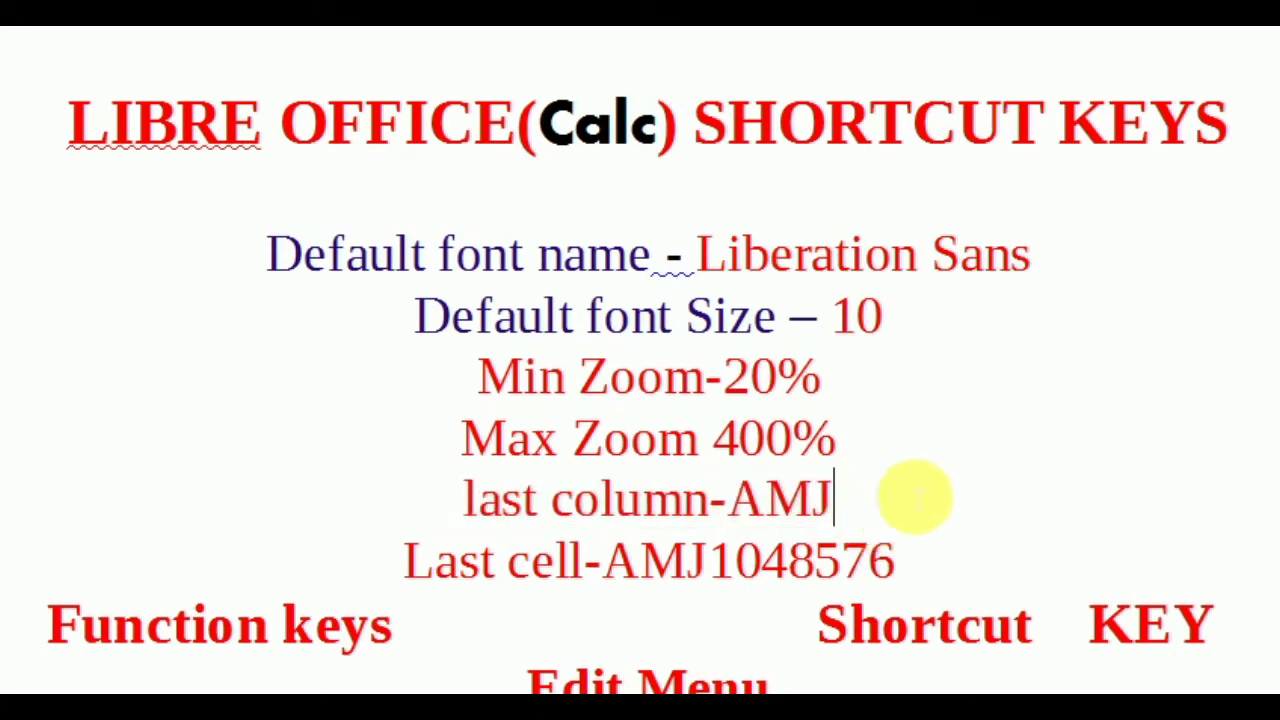
{"action": "left_click", "coordinate": [403, 560]}
{"action": "mouse_move", "coordinate": [403, 560]}
{"action": "left_mouse_down"}
{"action": "mouse_move", "coordinate": [846, 555]}
{"action": "mouse_move", "coordinate": [900, 570]}
{"action": "left_mouse_up"}
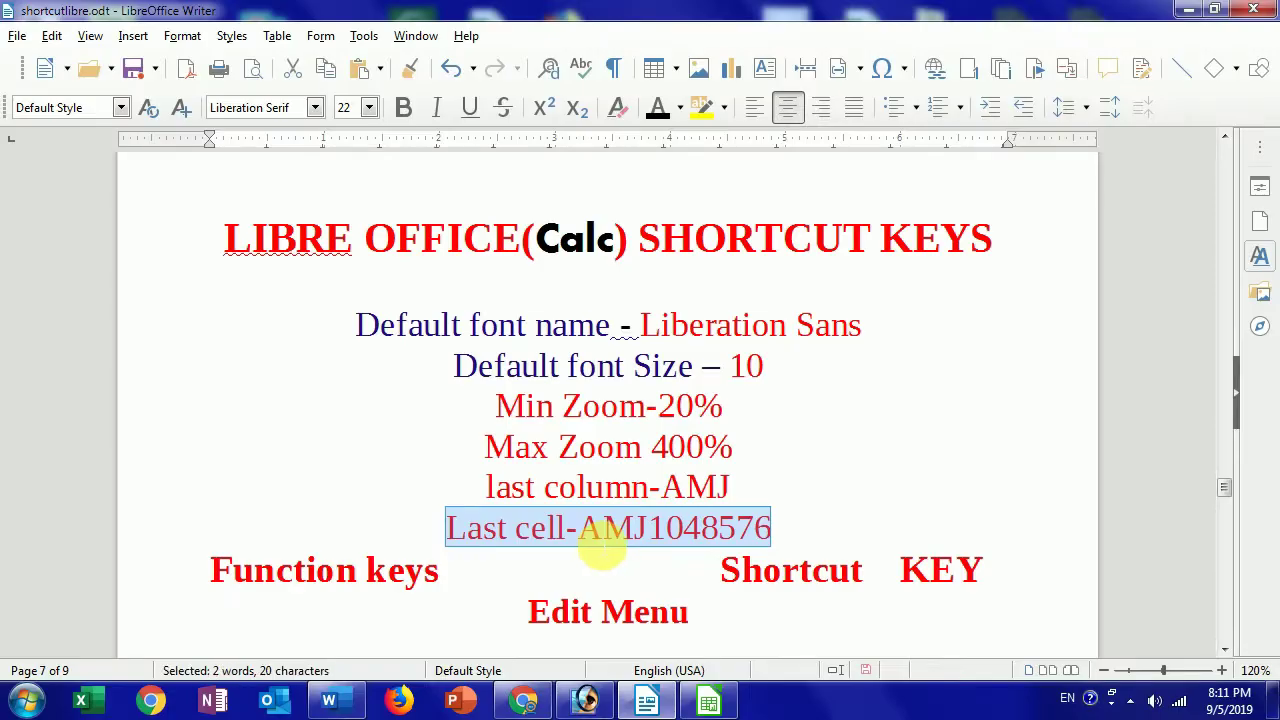
{"action": "left_click", "coordinate": [672, 543]}
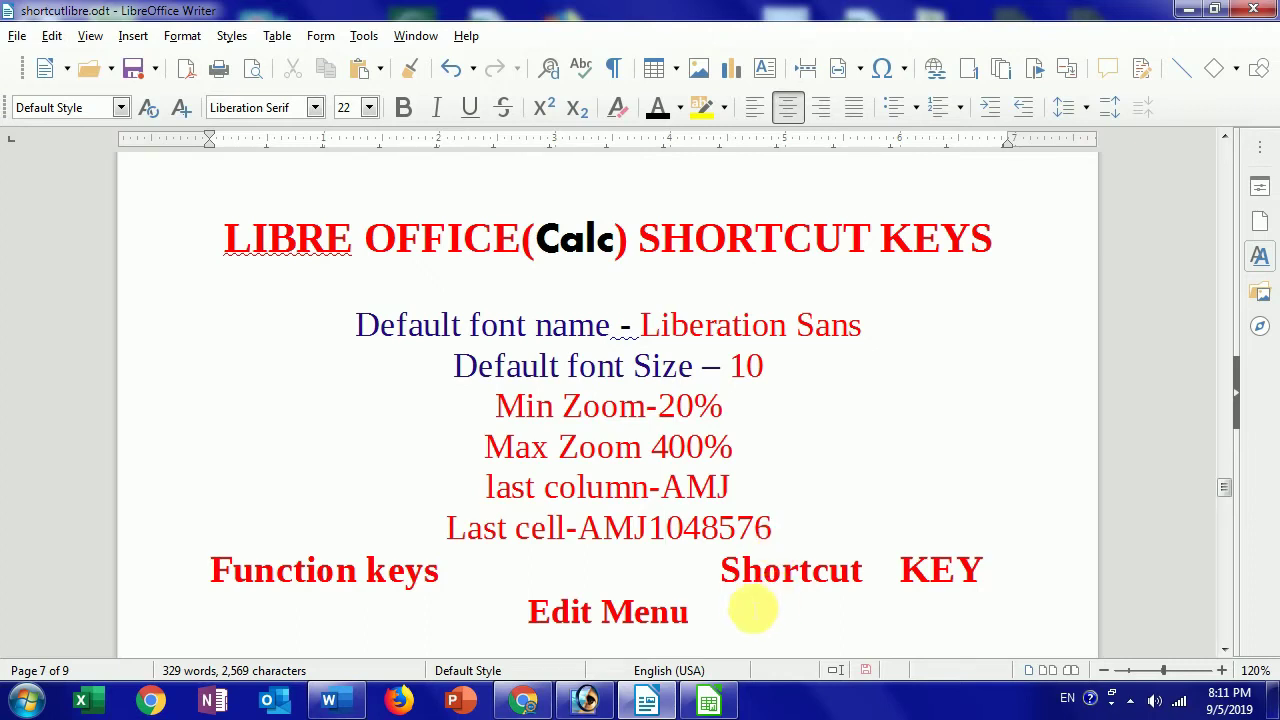
{"action": "left_click", "coordinate": [718, 698]}
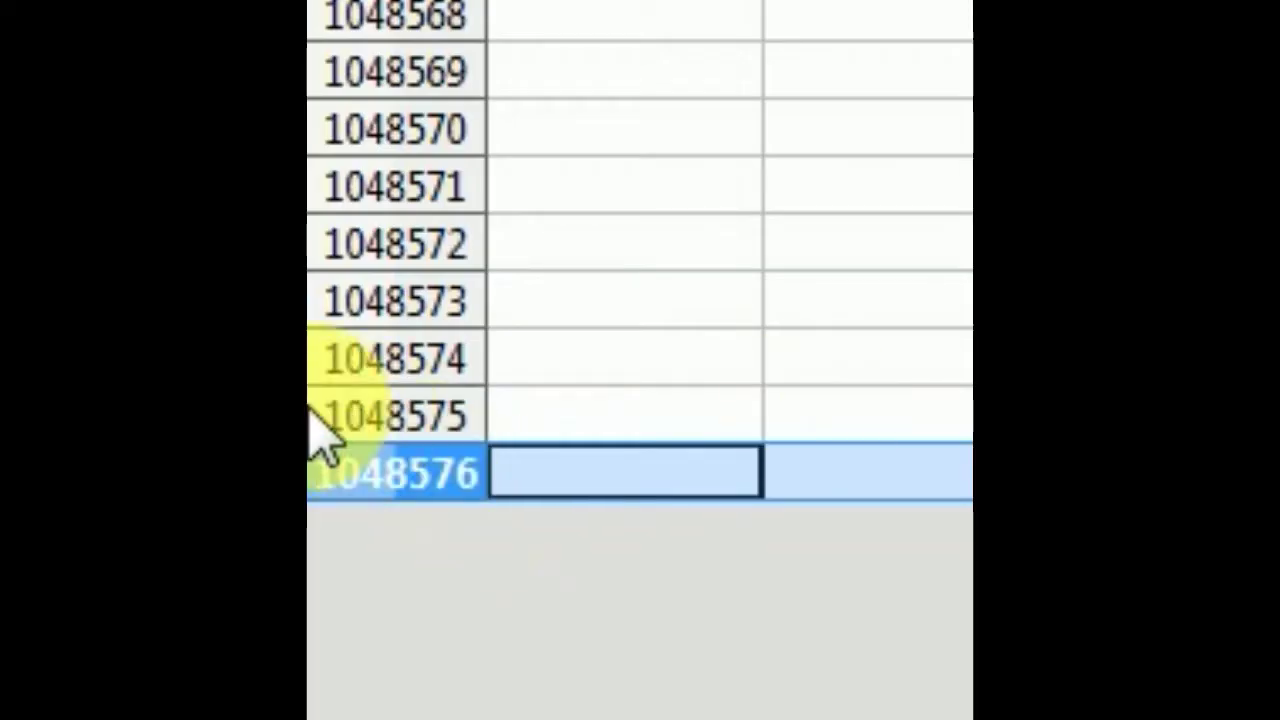
Select last row 1048576, zoom out to the 20% minimum, then slide zoom up to 400%.
{"action": "left_click", "coordinate": [360, 428]}
{"action": "left_click", "coordinate": [375, 474]}
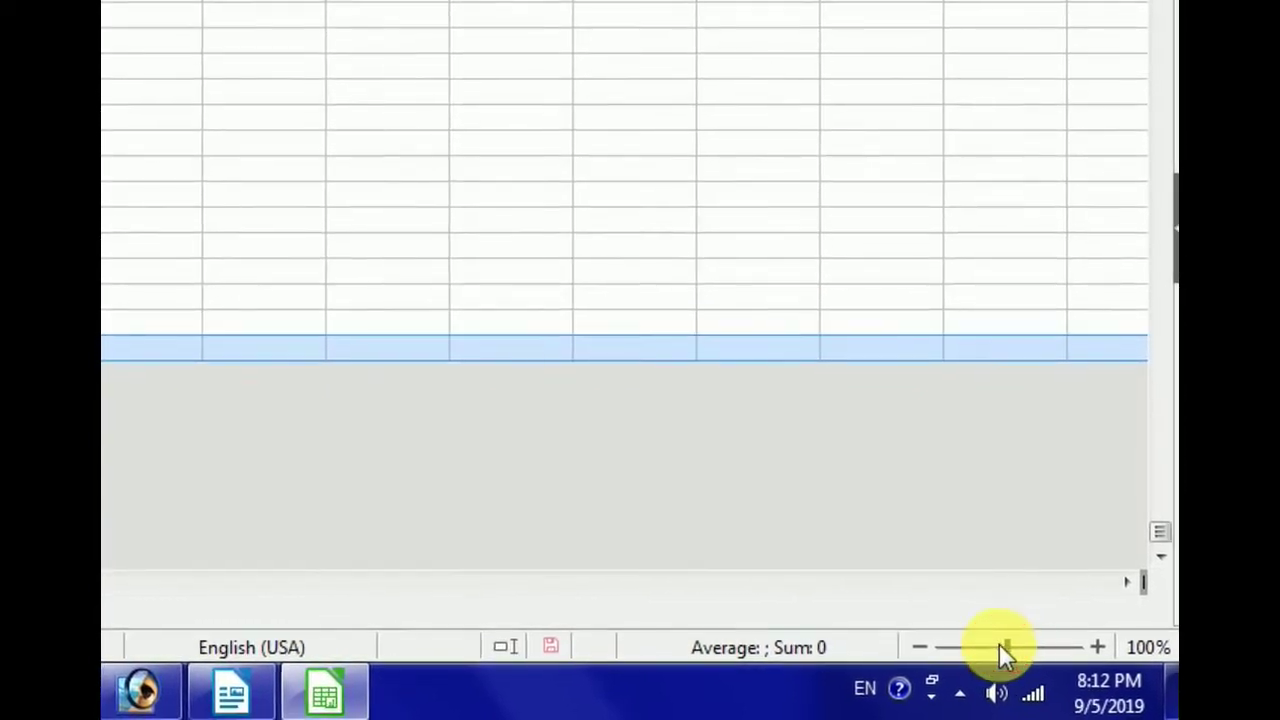
{"action": "left_click", "coordinate": [921, 646]}
{"action": "left_click", "coordinate": [919, 646]}
{"action": "left_click", "coordinate": [917, 646]}
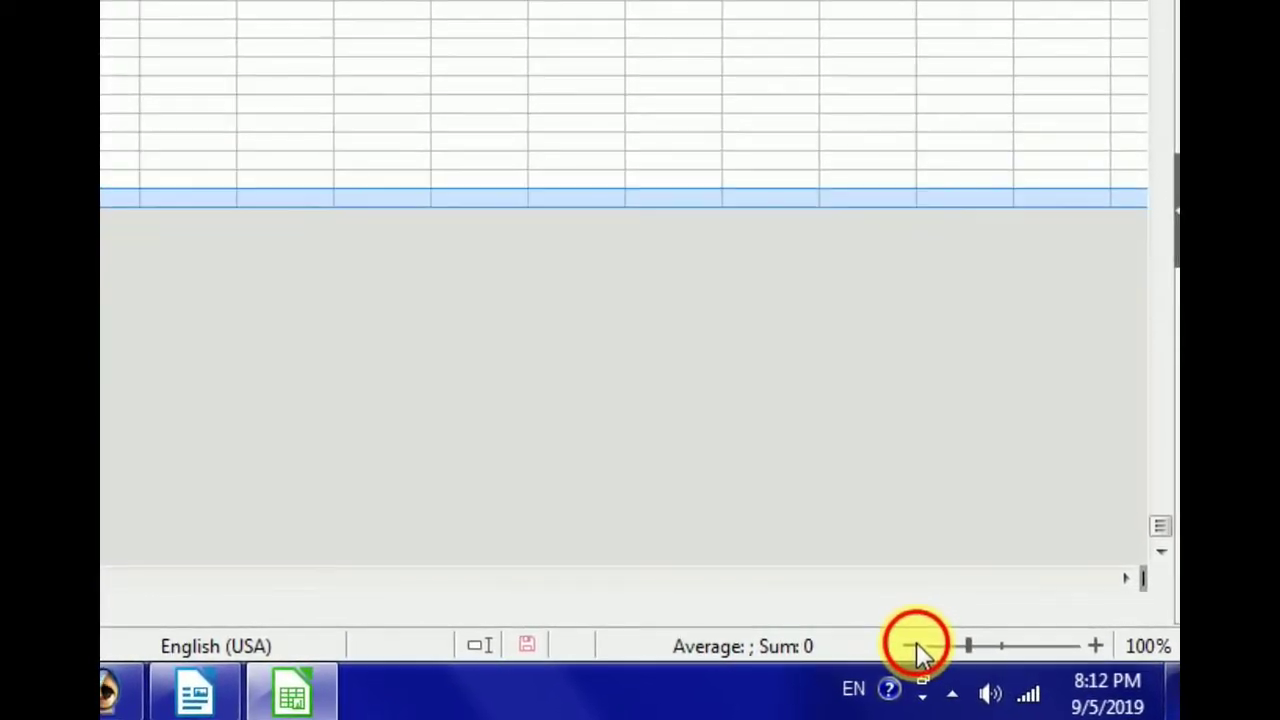
{"action": "left_click", "coordinate": [918, 646]}
{"action": "left_click", "coordinate": [917, 646]}
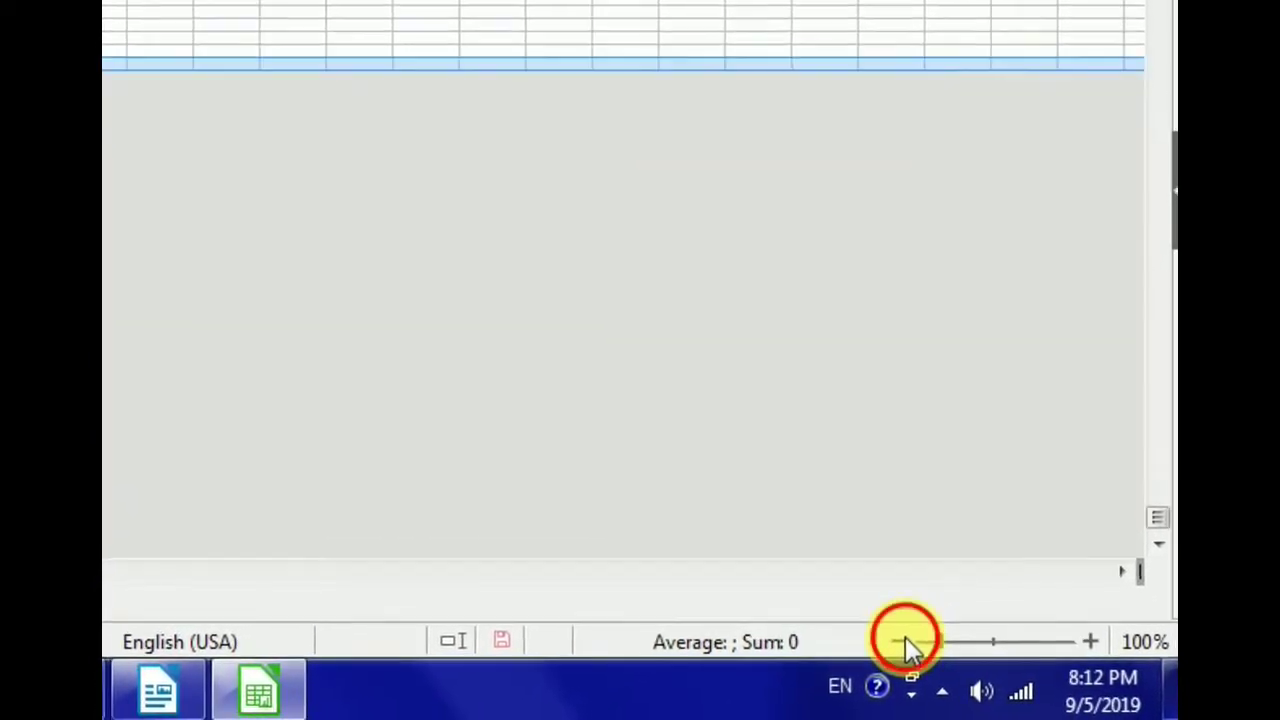
{"action": "left_click", "coordinate": [905, 641]}
{"action": "left_click", "coordinate": [905, 641]}
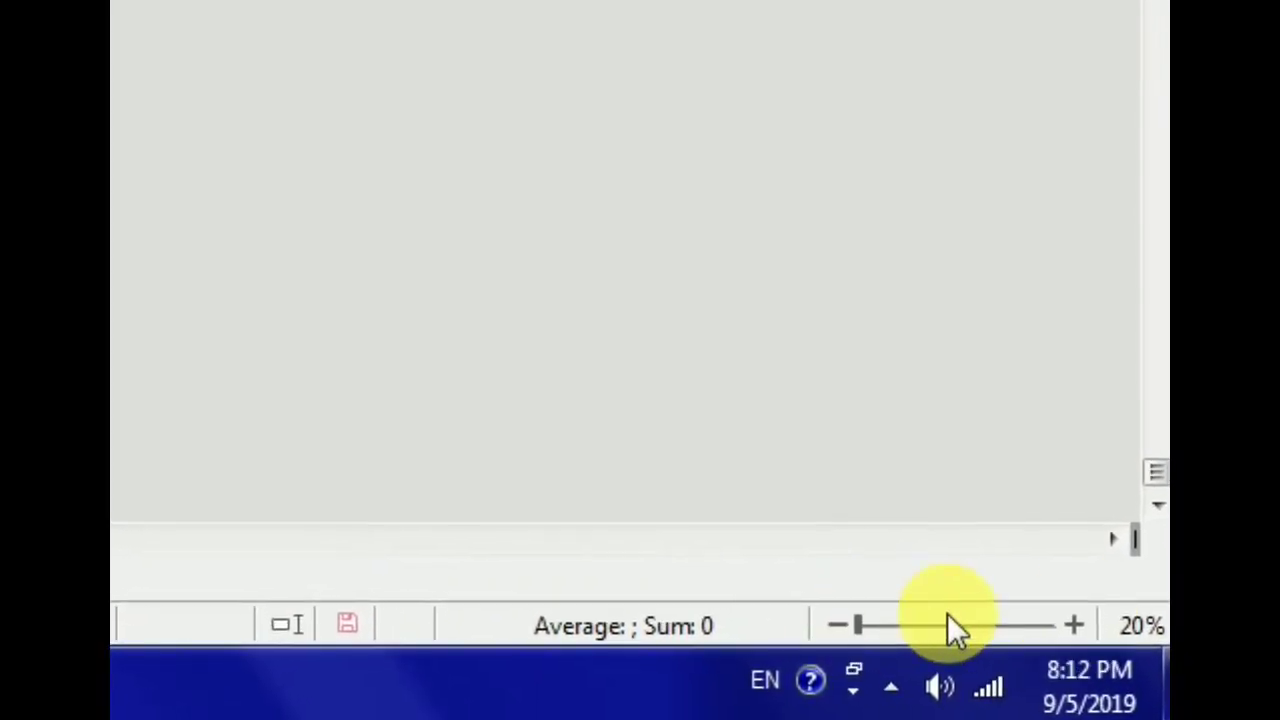
{"action": "mouse_move", "coordinate": [858, 624]}
{"action": "left_mouse_down"}
{"action": "mouse_move", "coordinate": [842, 626]}
{"action": "mouse_move", "coordinate": [1050, 607]}
{"action": "left_mouse_up"}
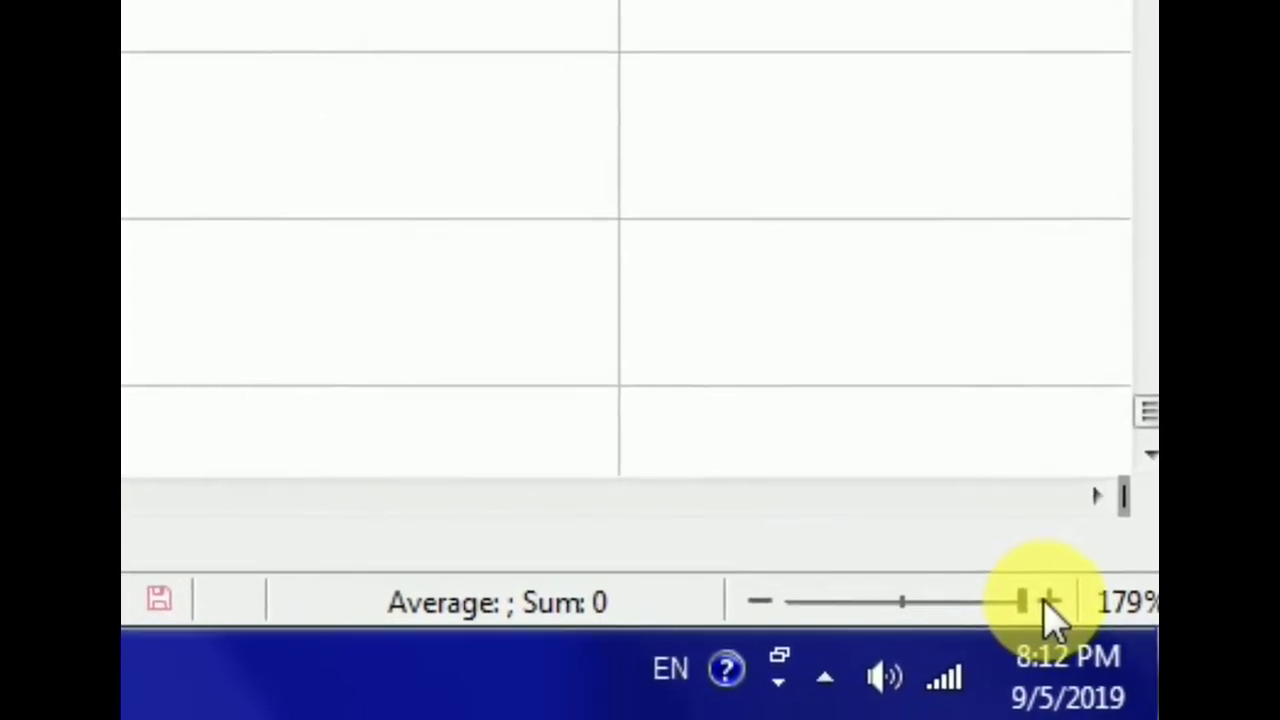
{"action": "left_click_drag", "start_coordinate": [1050, 607], "coordinate": [1022, 607]}
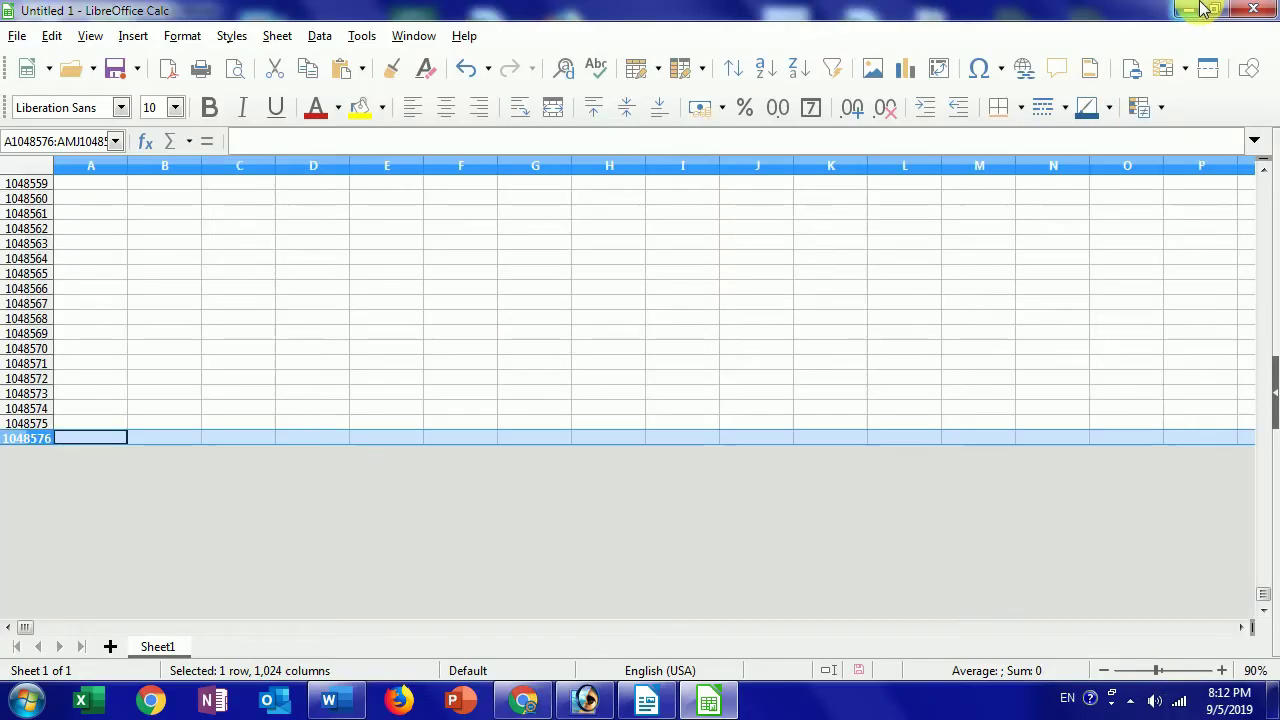
{"action": "scroll", "coordinate": [500, 481], "scroll_direction": "down", "scroll_amount": 2}
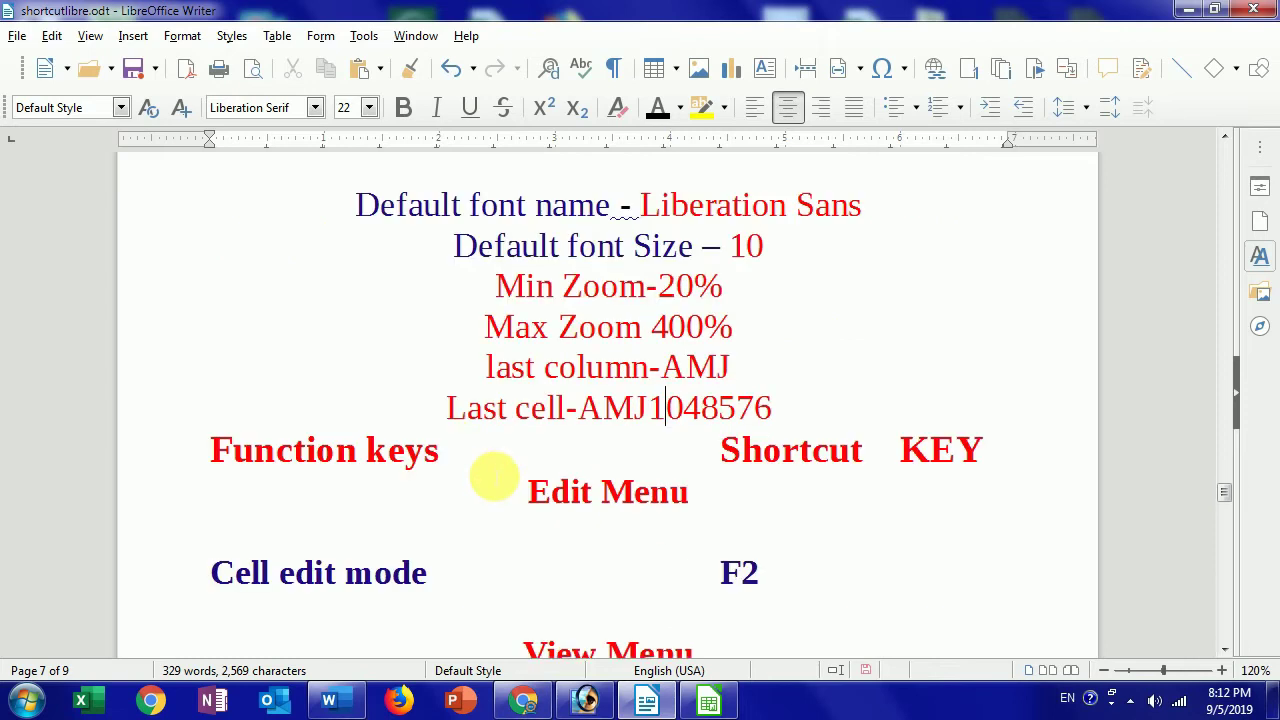
{"action": "scroll", "coordinate": [491, 477], "scroll_direction": "down", "scroll_amount": 1}
{"action": "left_click_drag", "start_coordinate": [526, 436], "coordinate": [668, 444]}
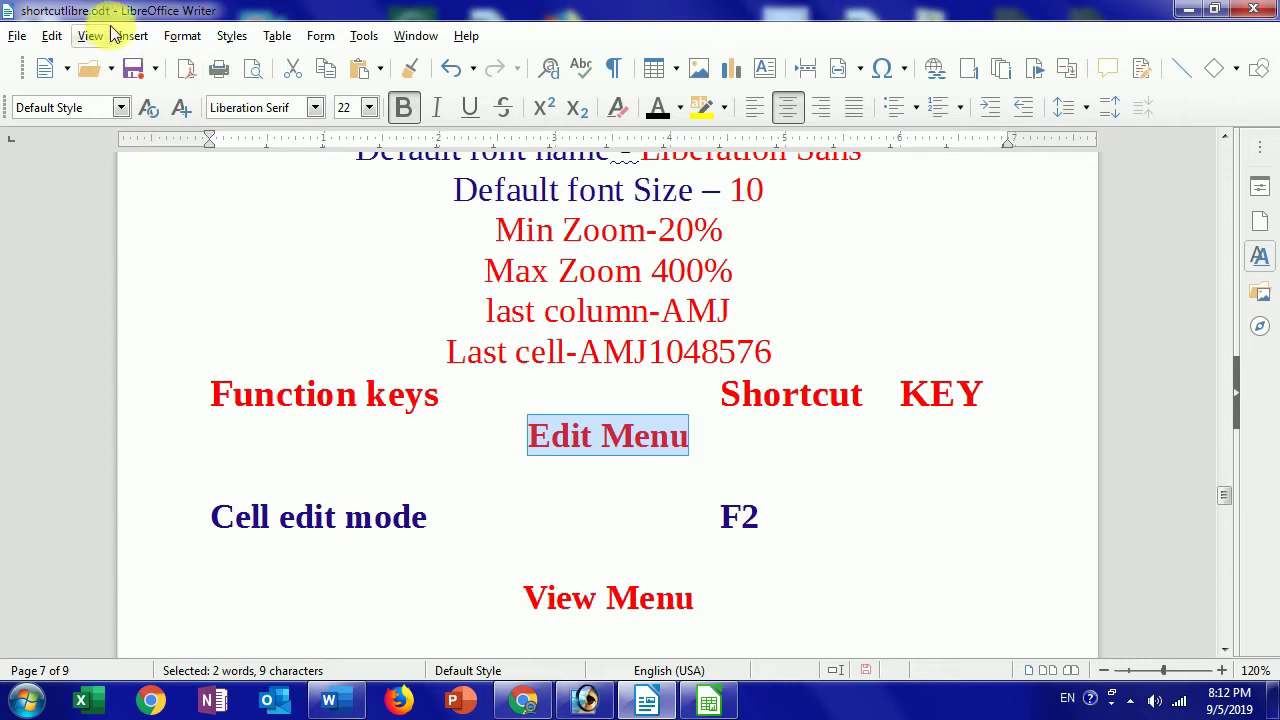
{"action": "left_click", "coordinate": [40, 38]}
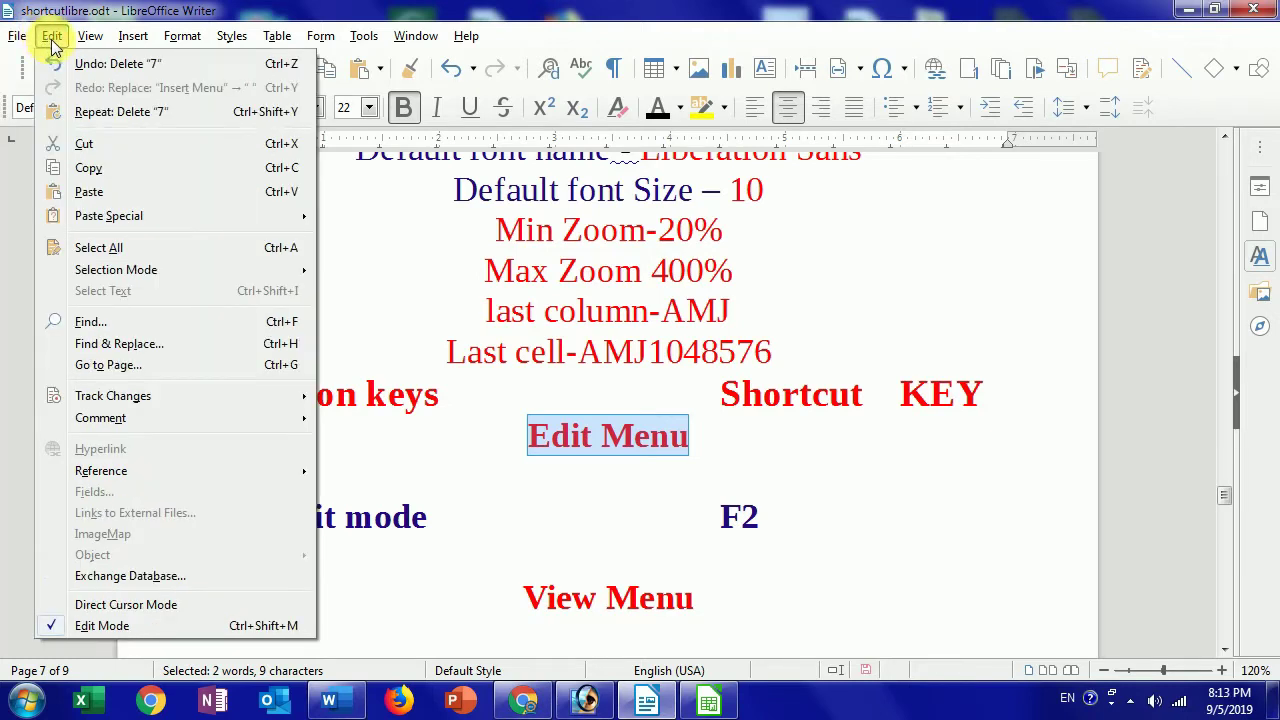
{"action": "left_click", "coordinate": [572, 400]}
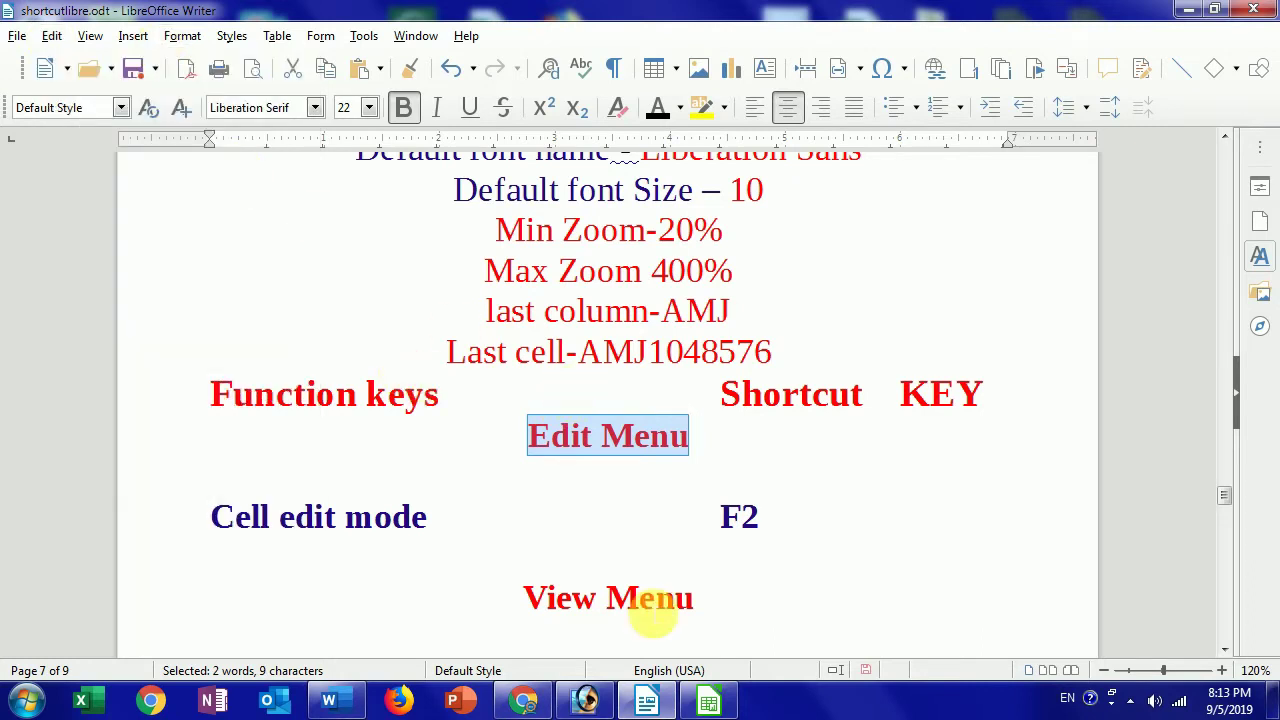
{"action": "left_click", "coordinate": [541, 444]}
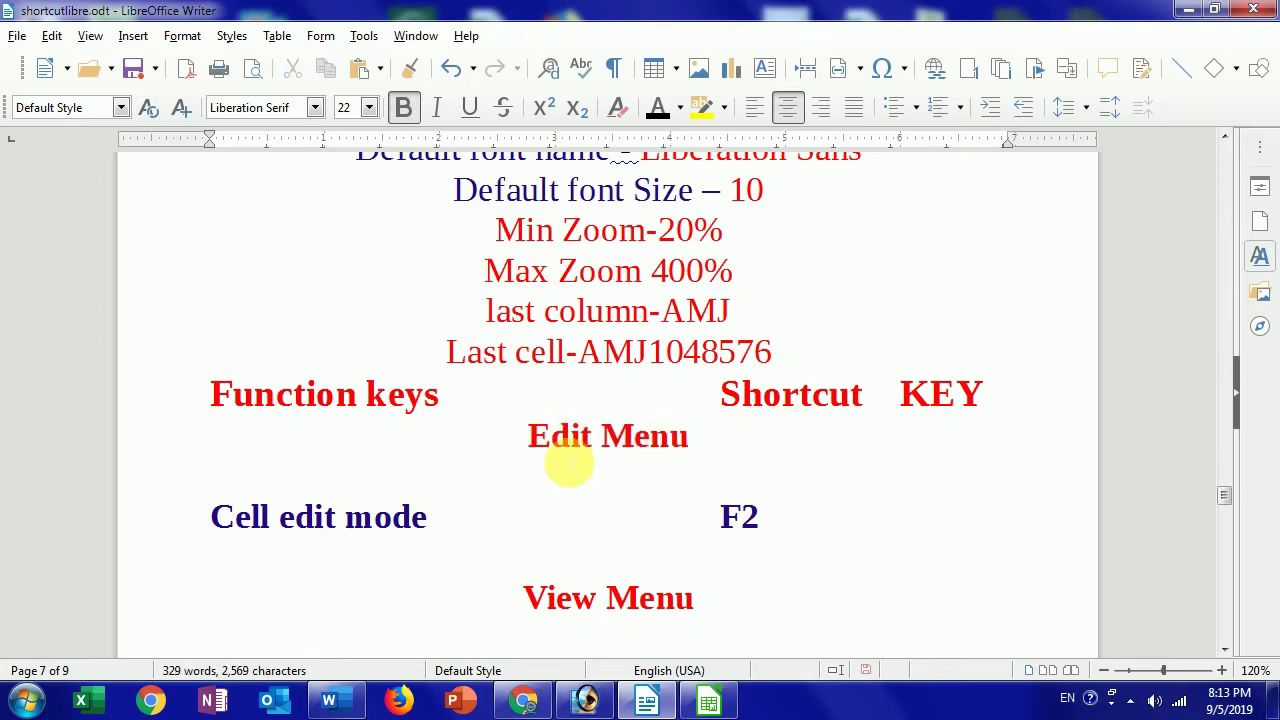
{"action": "scroll", "coordinate": [550, 465], "scroll_direction": "down", "scroll_amount": 2}
{"action": "left_click_drag", "start_coordinate": [210, 405], "coordinate": [428, 428]}
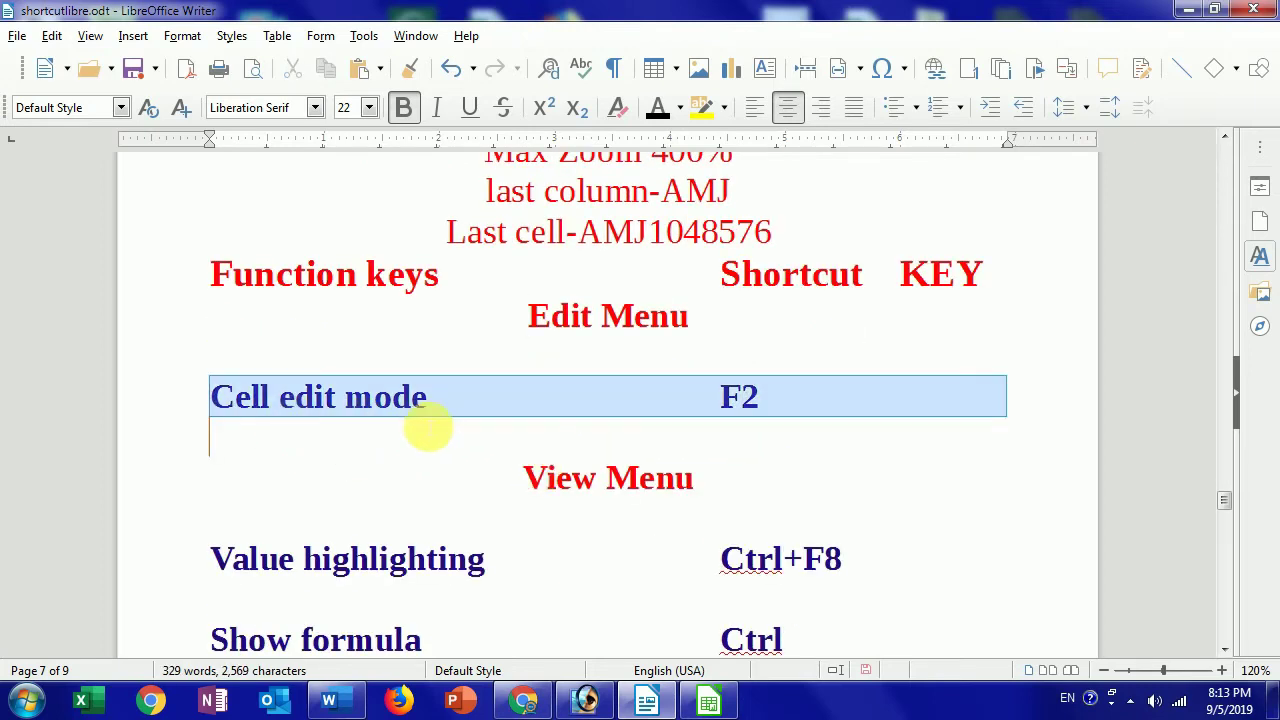
{"action": "left_click", "coordinate": [673, 401]}
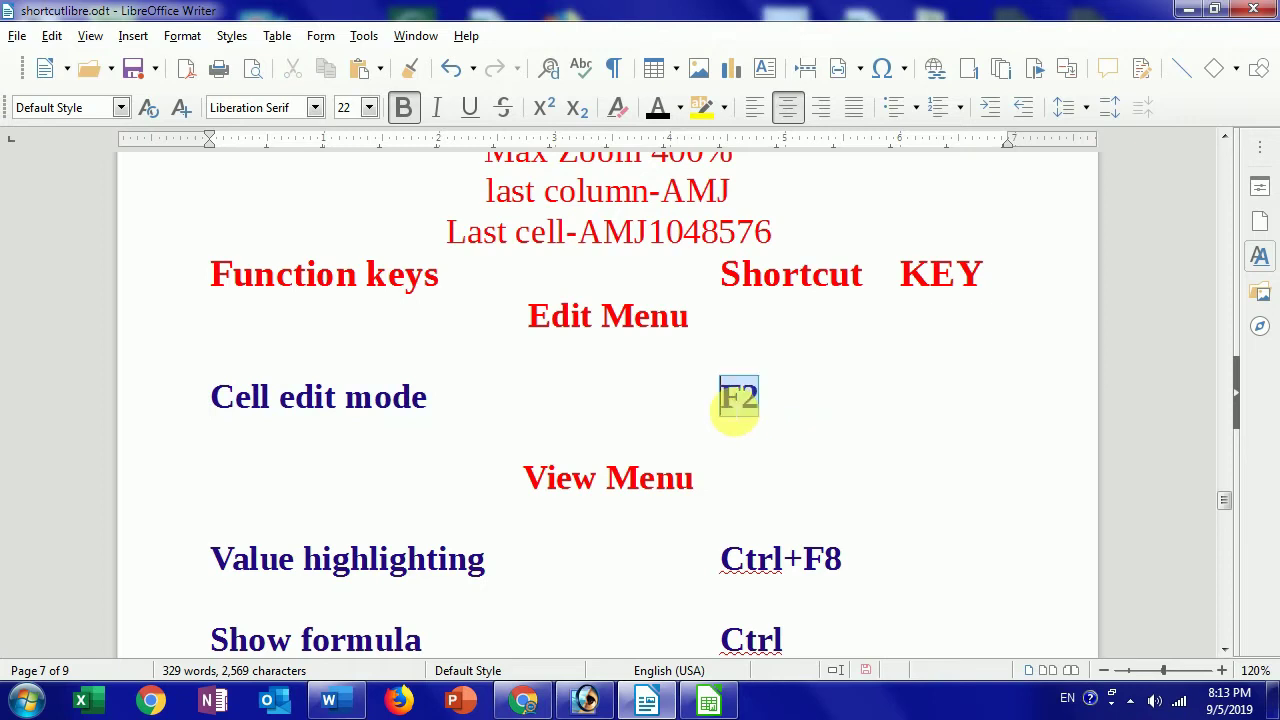
{"action": "left_click", "coordinate": [708, 700]}
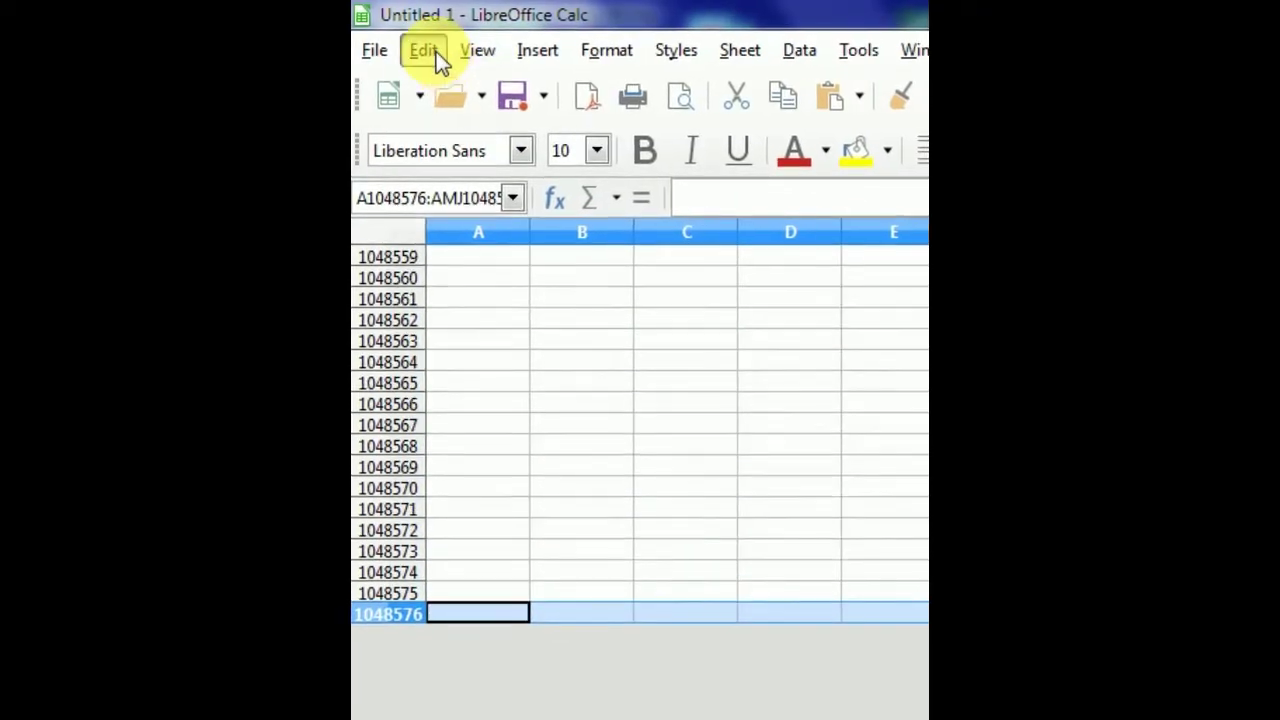
{"action": "left_click", "coordinate": [430, 52]}
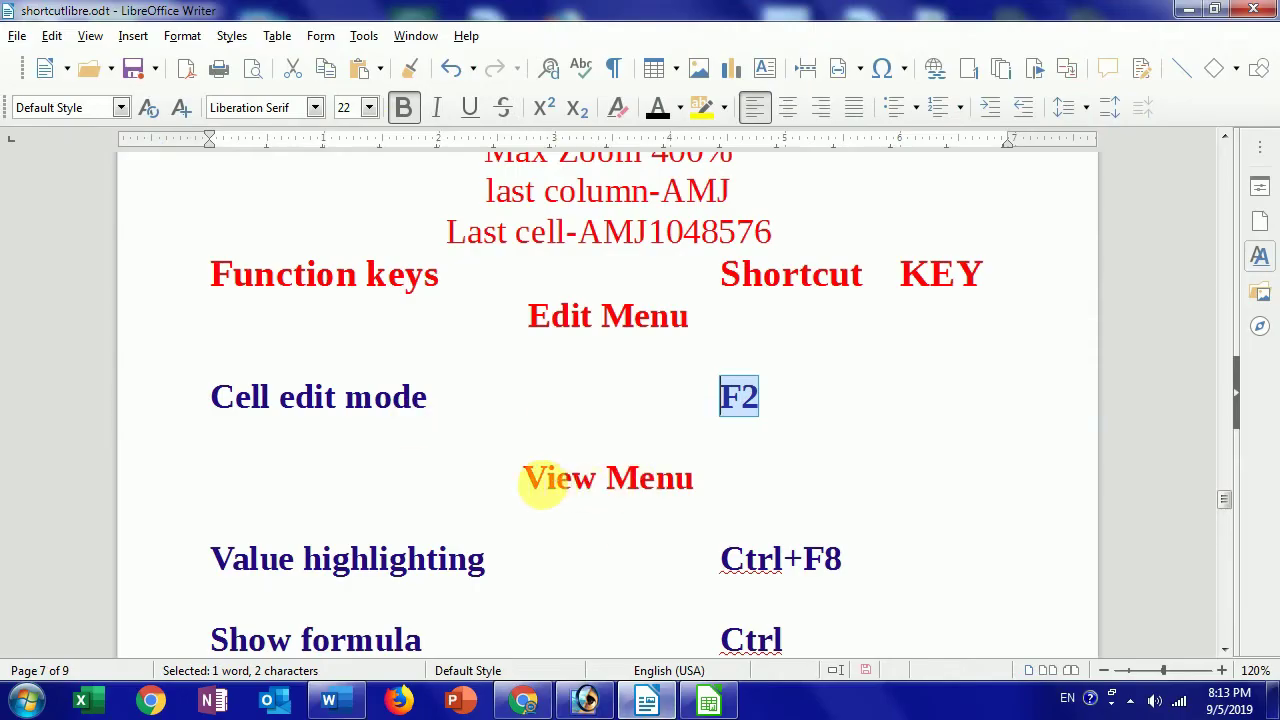
Review the View Menu entries Value highlighting Ctrl+F8 and Show formula Ctrl, then return to Calc.
{"action": "left_click_drag", "start_coordinate": [537, 482], "coordinate": [683, 500]}
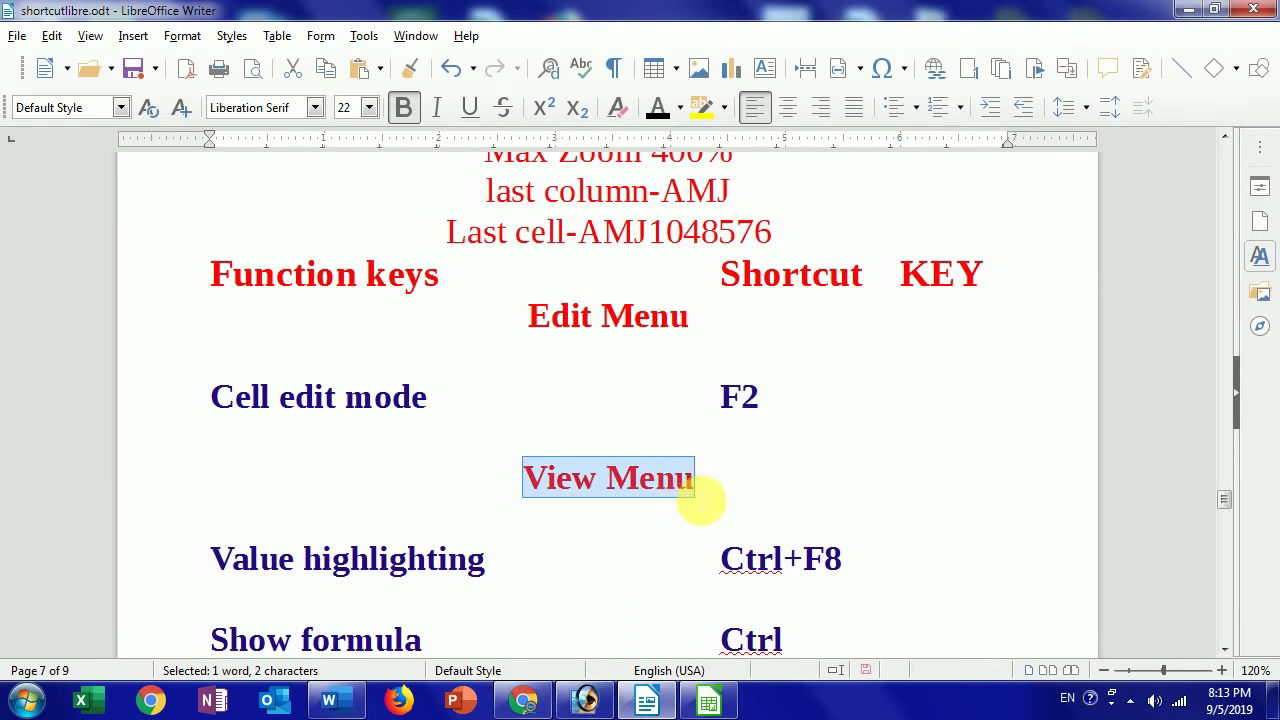
{"action": "scroll", "coordinate": [310, 475], "scroll_direction": "down", "scroll_amount": 3}
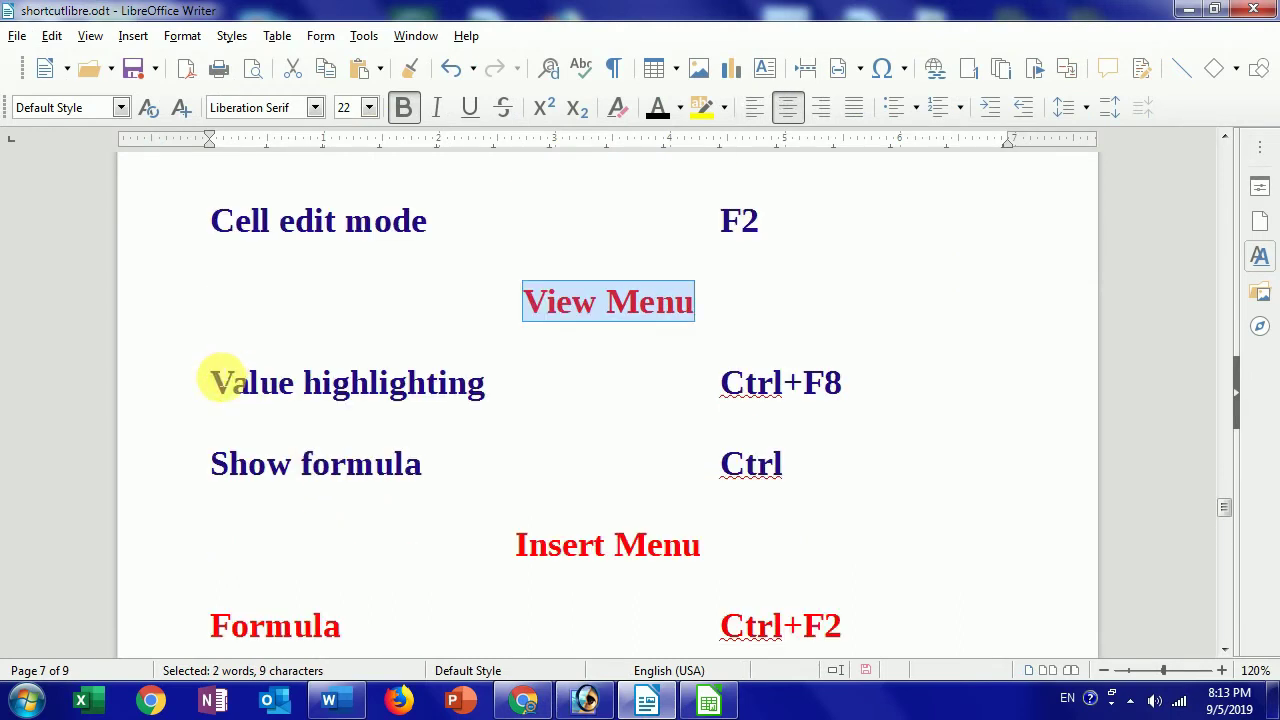
{"action": "left_click_drag", "start_coordinate": [212, 381], "coordinate": [549, 392]}
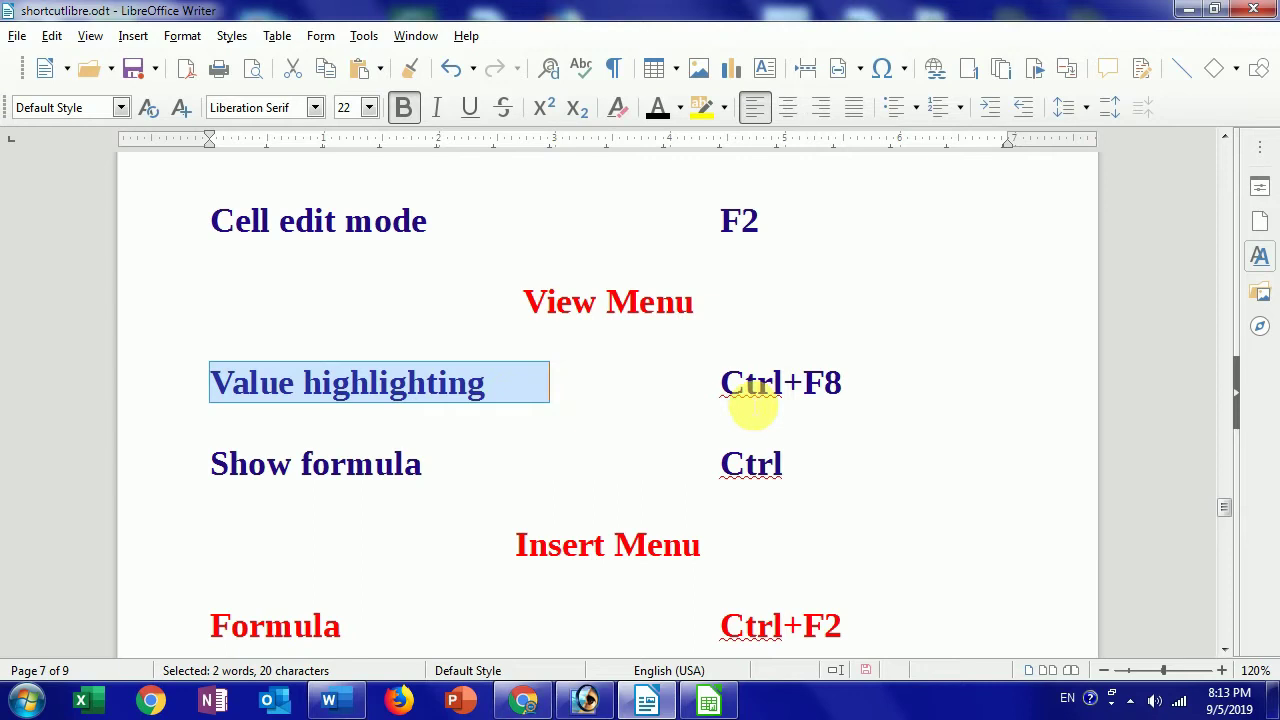
{"action": "left_click_drag", "start_coordinate": [722, 383], "coordinate": [846, 392]}
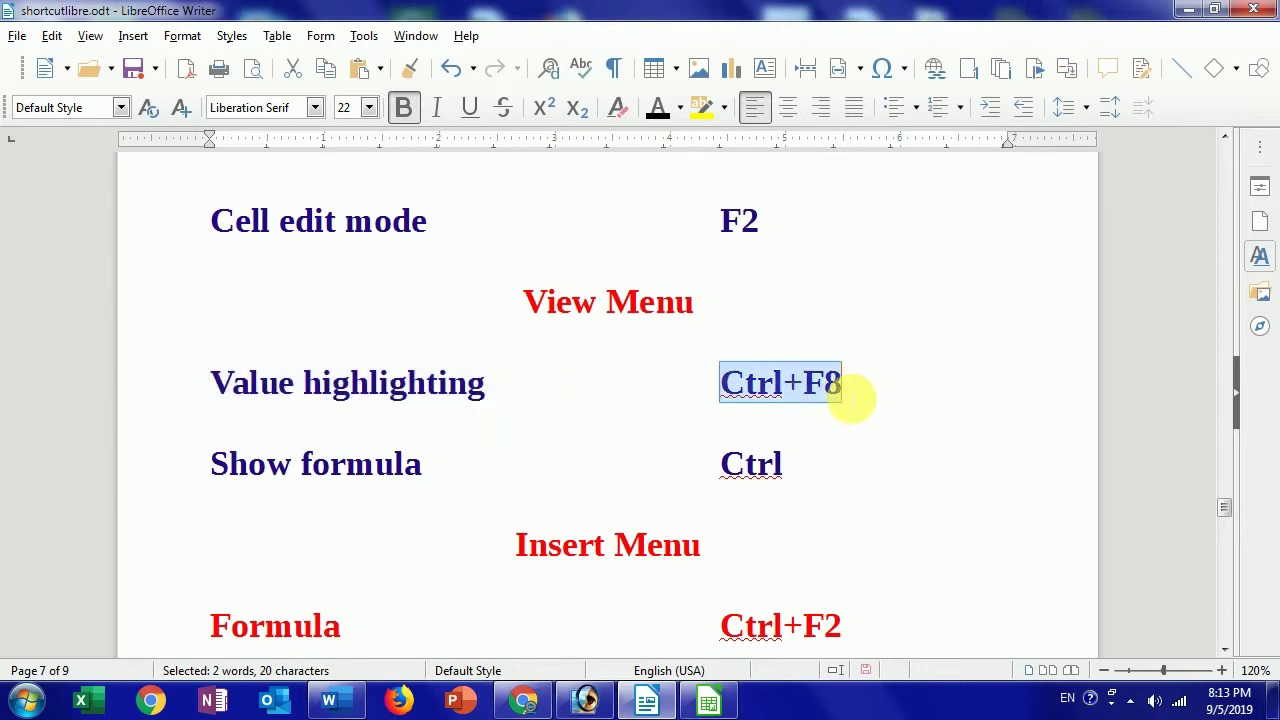
{"action": "left_click_drag", "start_coordinate": [203, 470], "coordinate": [437, 484]}
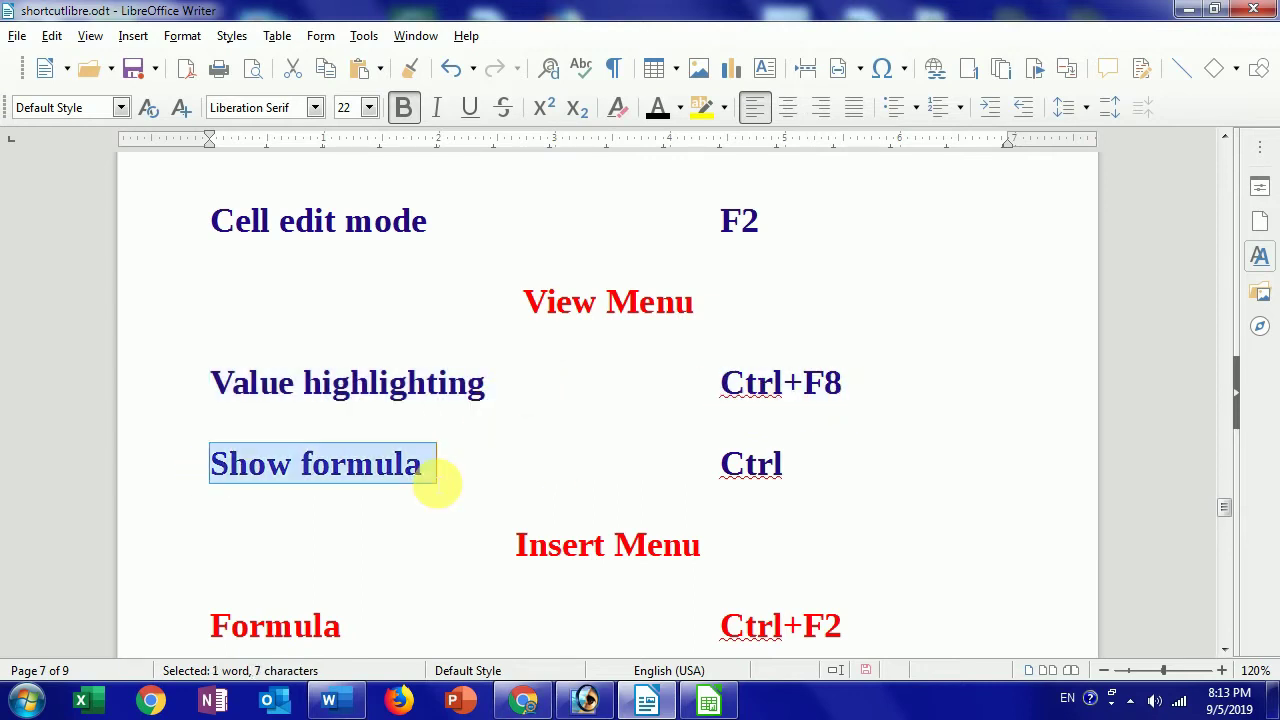
{"action": "left_click_drag", "start_coordinate": [724, 478], "coordinate": [829, 477]}
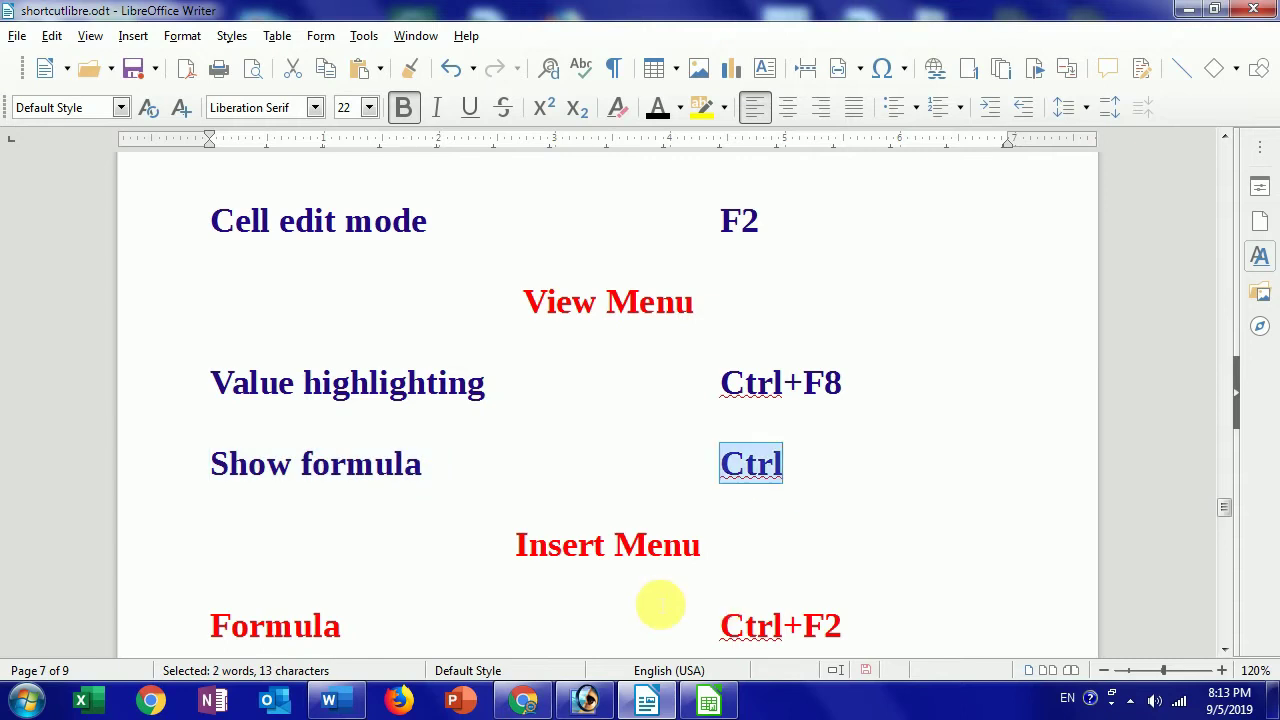
{"action": "left_click", "coordinate": [697, 694]}
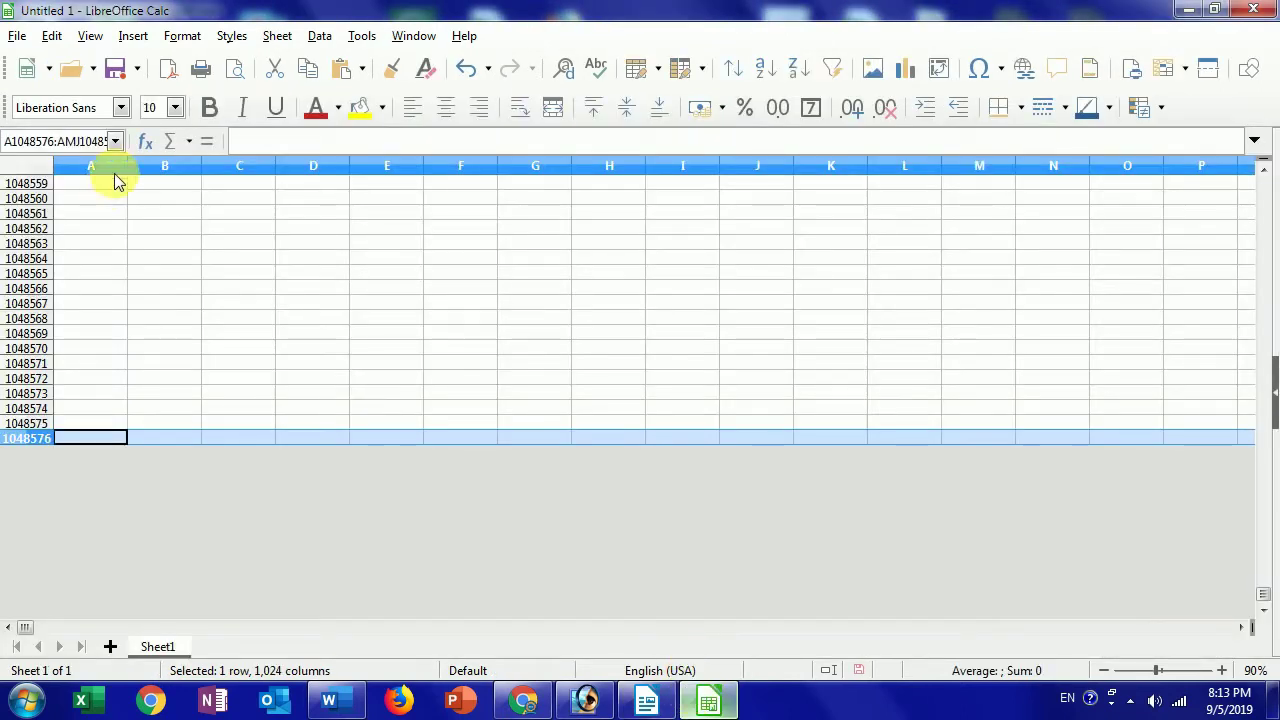
Inspect Calc's View menu entries against the reference list.
{"action": "left_click", "coordinate": [90, 36]}
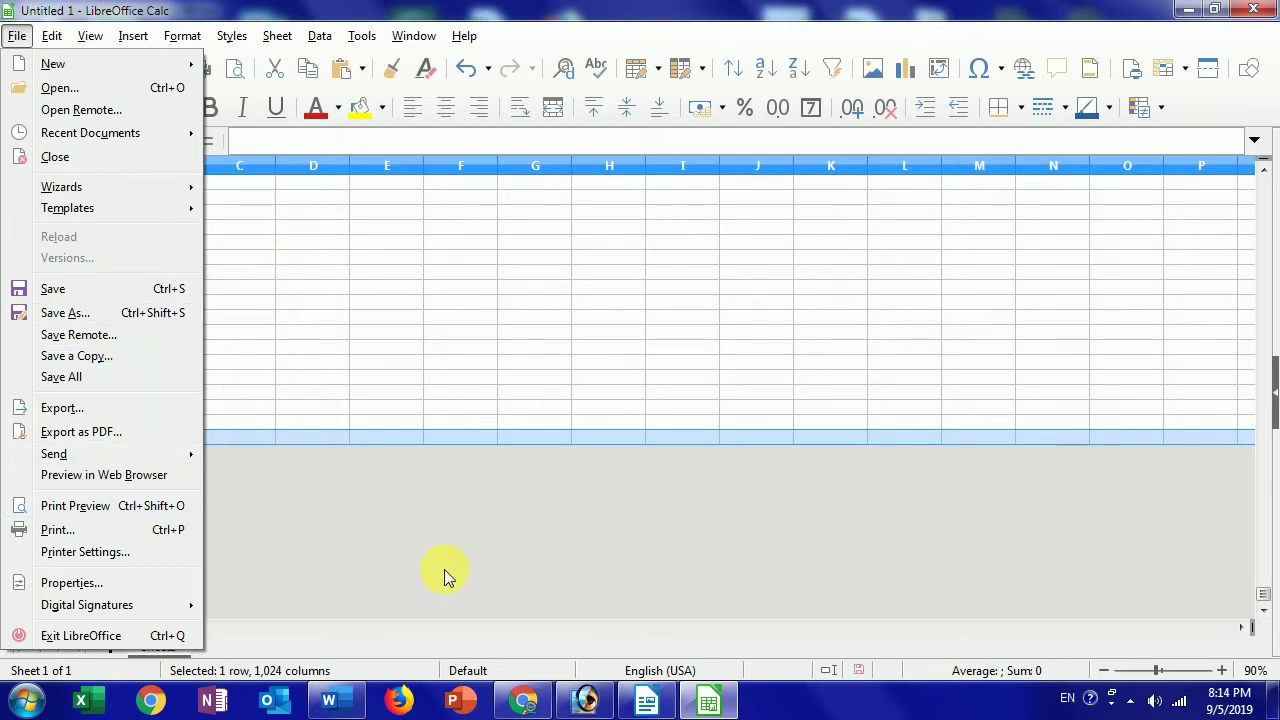
Review the Insert Menu heading and the Formula entry with its Ctrl+F2 shortcut.
{"action": "scroll", "coordinate": [498, 563], "scroll_direction": "down", "scroll_amount": 1}
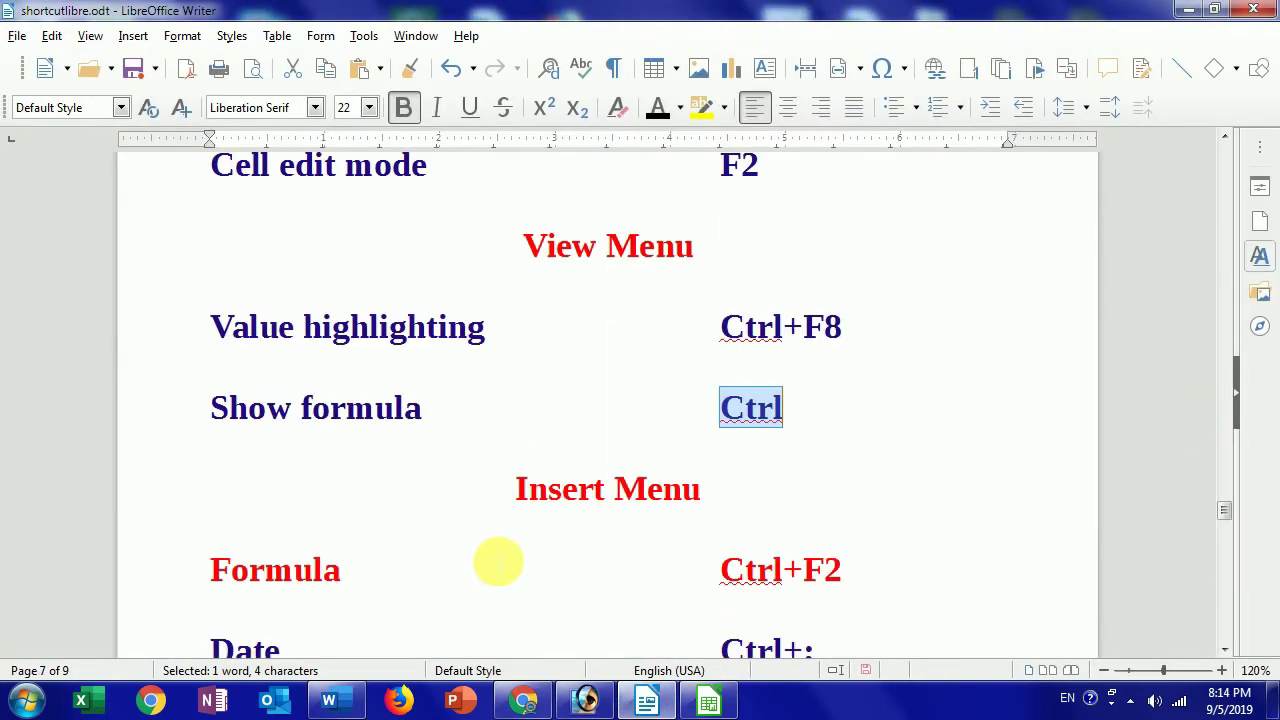
{"action": "scroll", "coordinate": [498, 563], "scroll_direction": "down", "scroll_amount": 1}
{"action": "left_click_drag", "start_coordinate": [516, 428], "coordinate": [712, 432]}
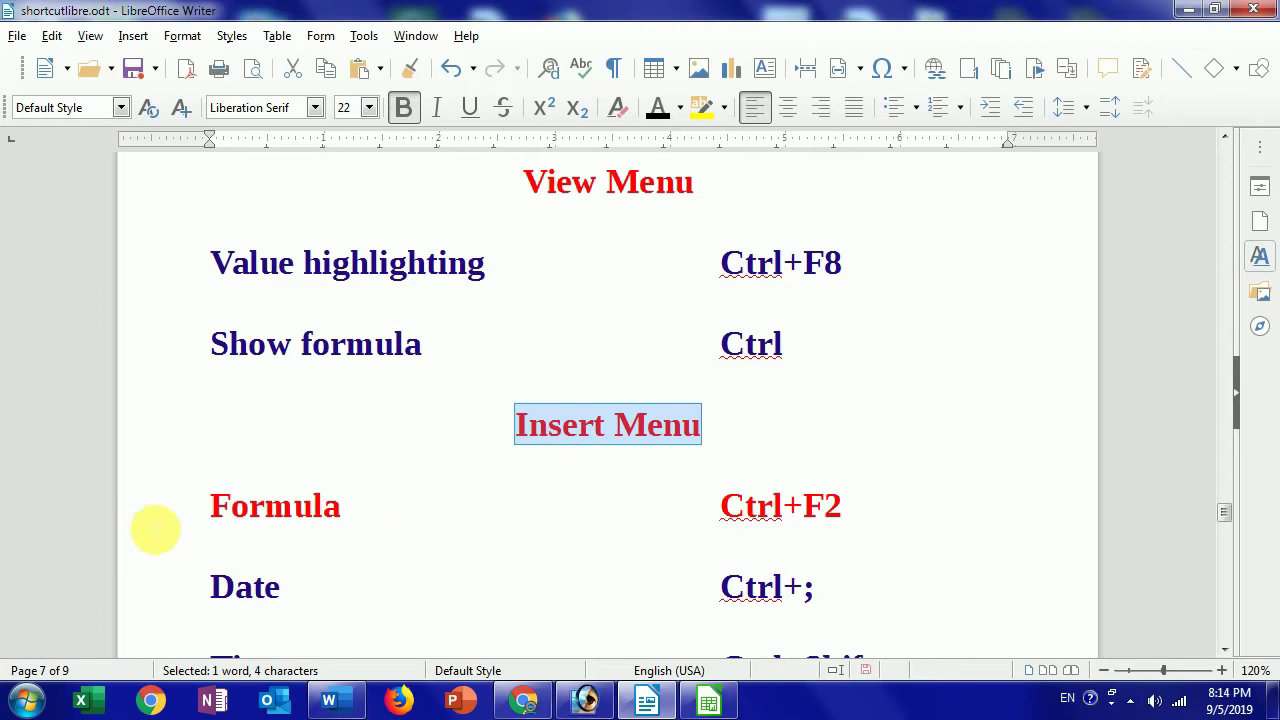
{"action": "left_click_drag", "start_coordinate": [210, 505], "coordinate": [345, 515]}
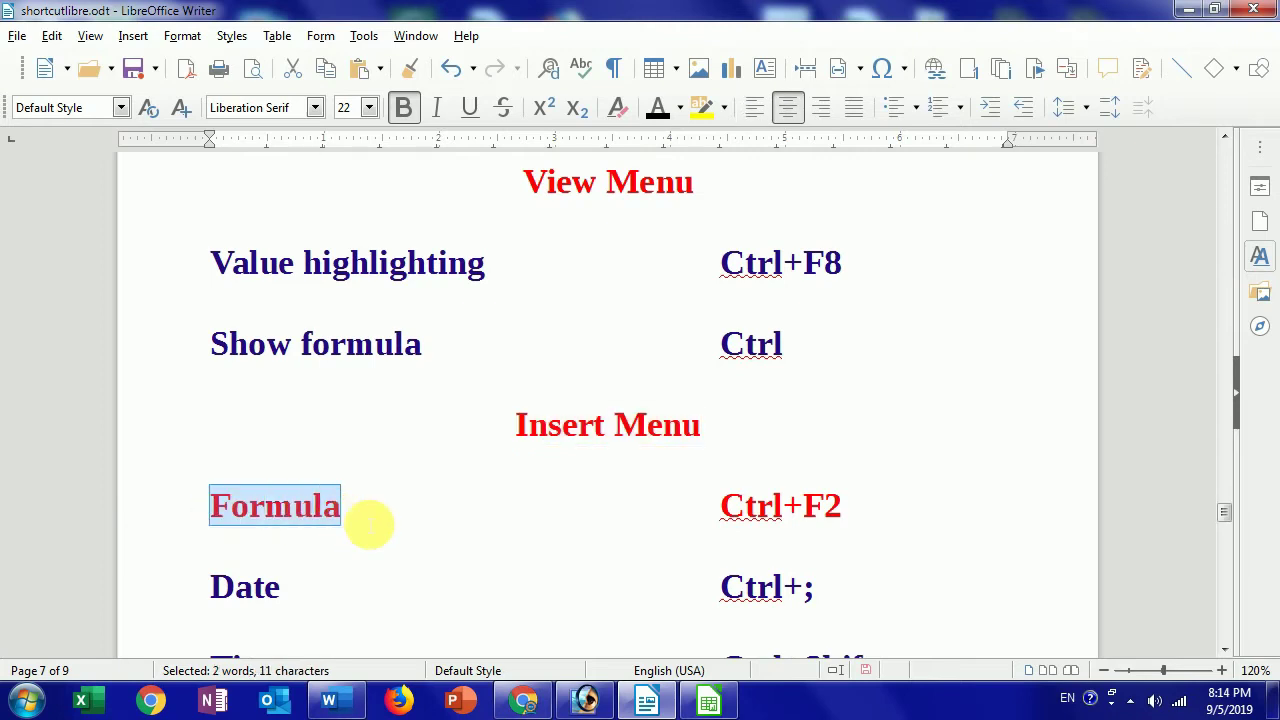
{"action": "left_click_drag", "start_coordinate": [720, 505], "coordinate": [843, 515]}
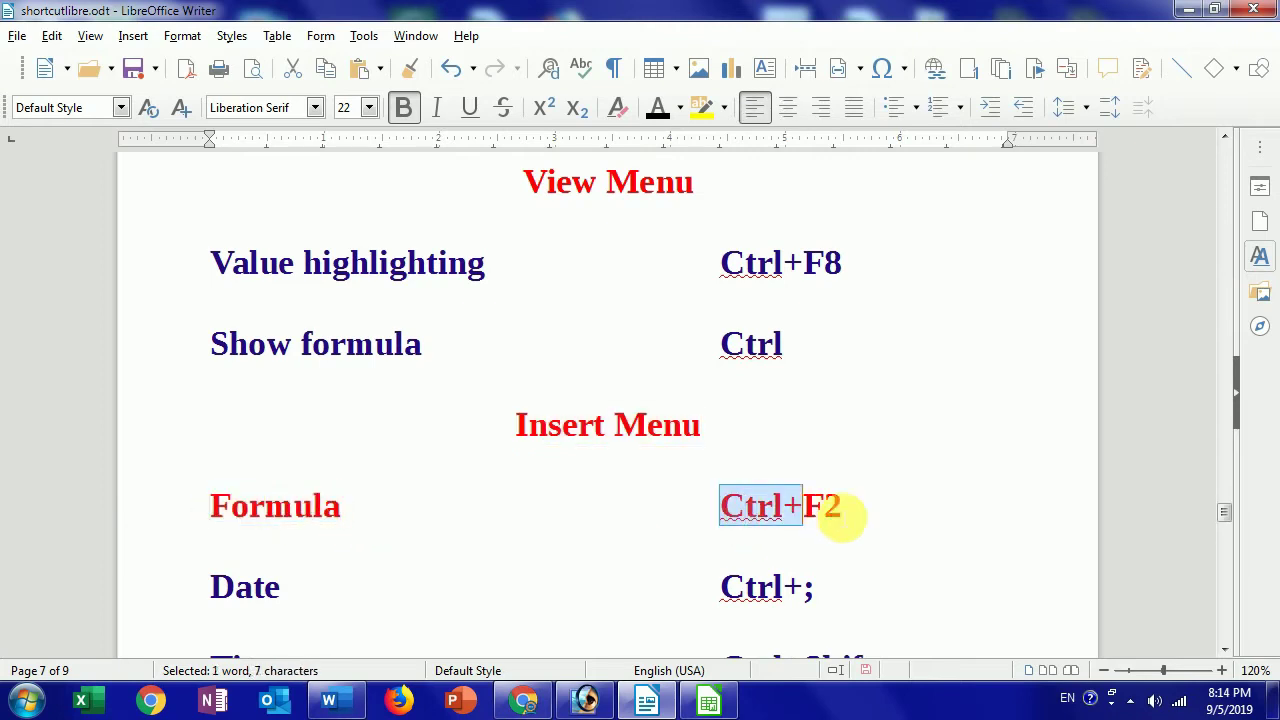
Review the Date Ctrl+; and Time Ctrl+Shift+; entries, then scroll to the Format Menu.
{"action": "scroll", "coordinate": [414, 571], "scroll_direction": "down", "scroll_amount": 4}
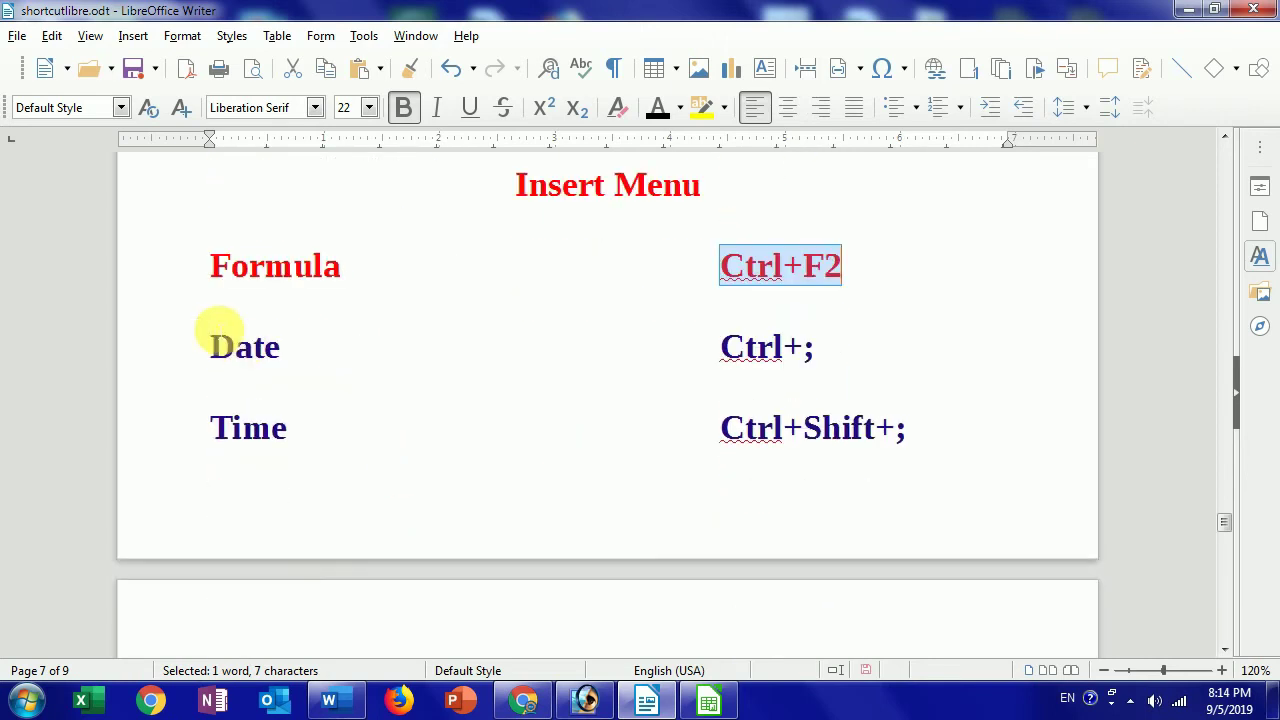
{"action": "left_click", "coordinate": [218, 362]}
{"action": "left_click_drag", "start_coordinate": [210, 428], "coordinate": [290, 432]}
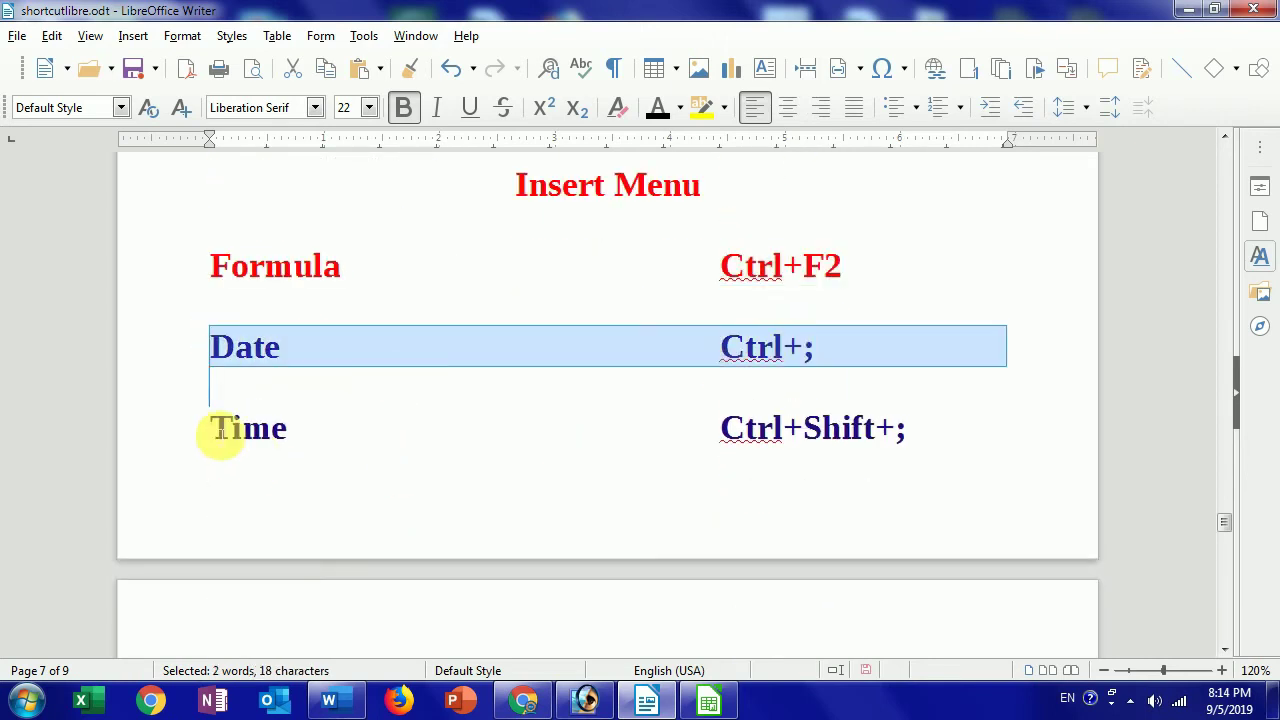
{"action": "double_click", "coordinate": [740, 350]}
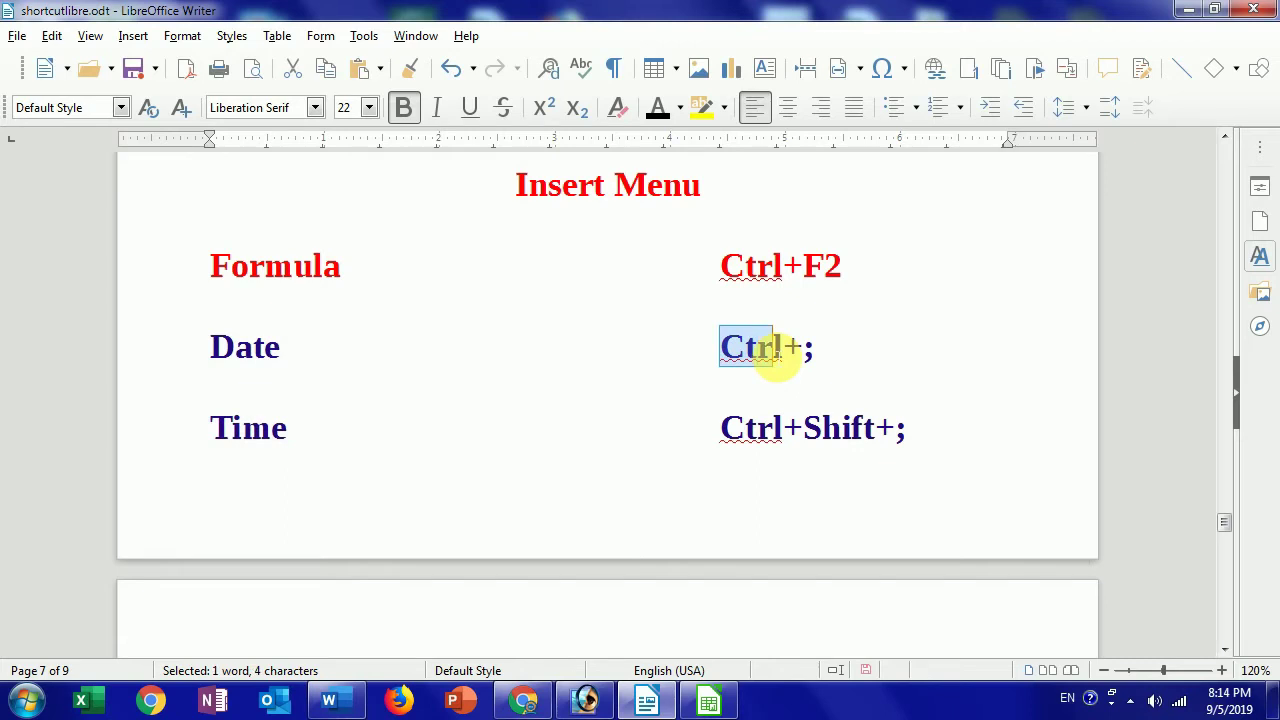
{"action": "double_click", "coordinate": [800, 348]}
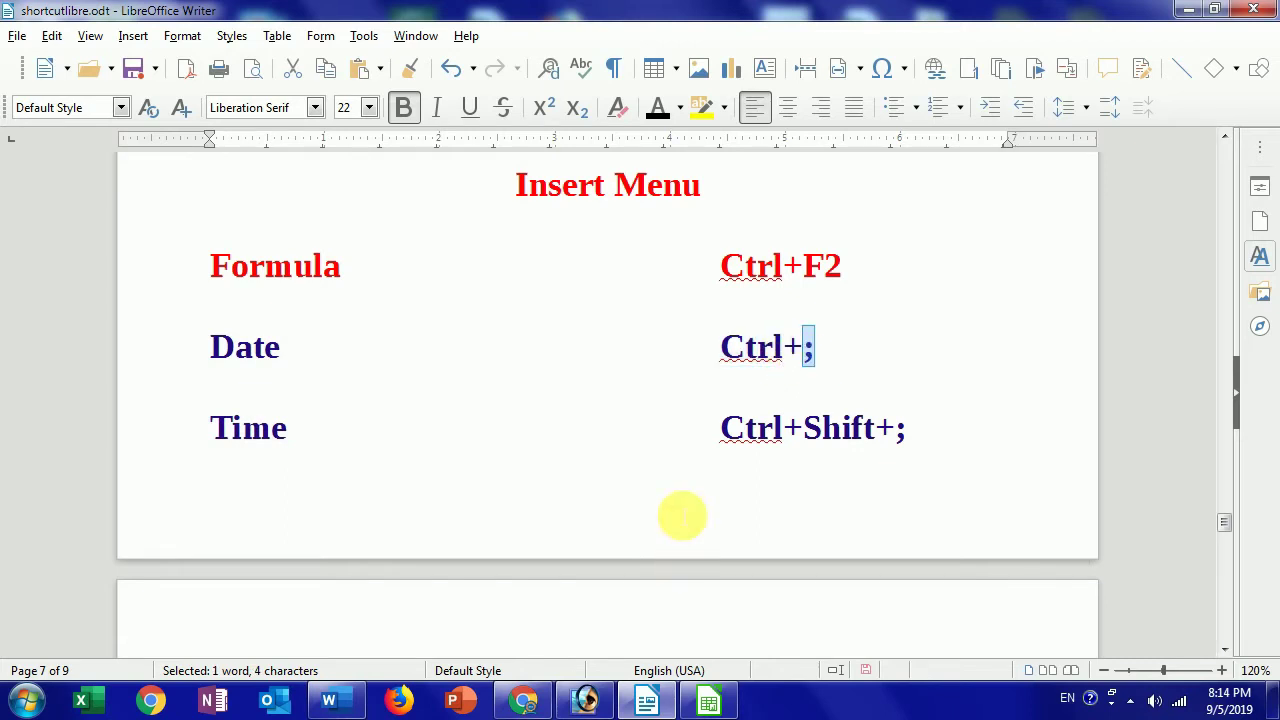
{"action": "left_click_drag", "start_coordinate": [212, 432], "coordinate": [308, 440]}
{"action": "left_click_drag", "start_coordinate": [745, 432], "coordinate": [906, 432]}
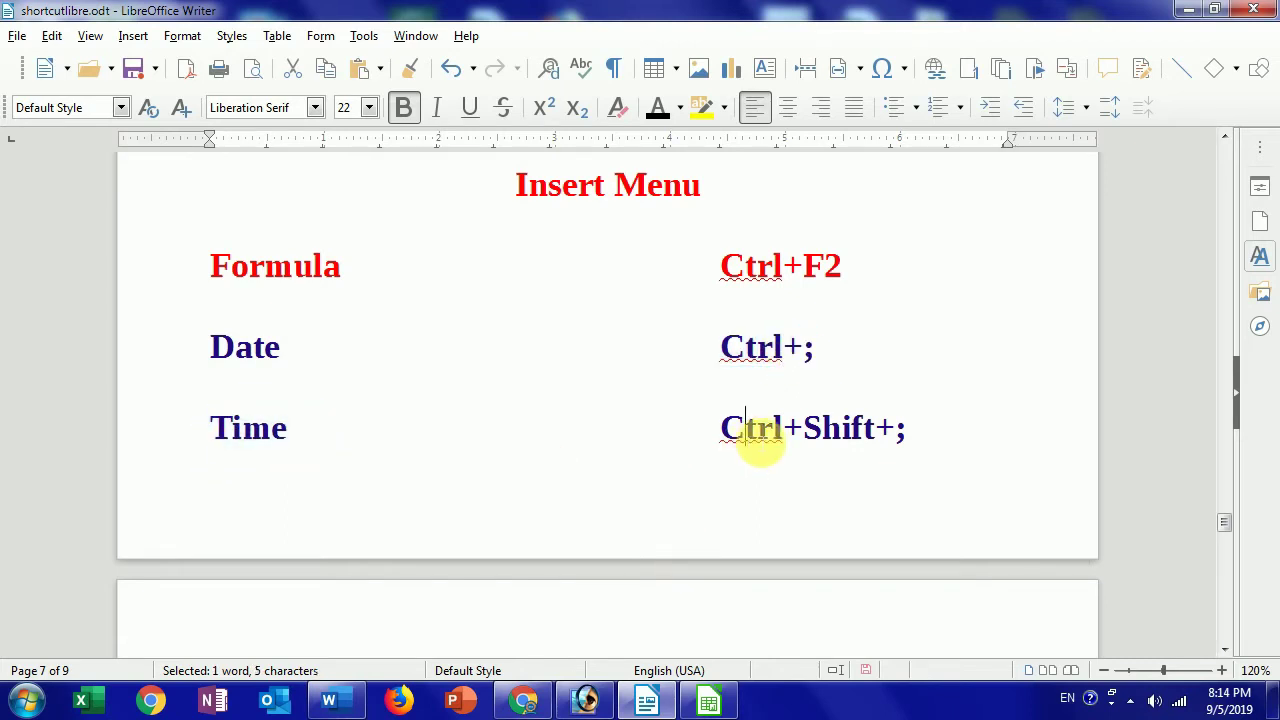
{"action": "left_click", "coordinate": [920, 435]}
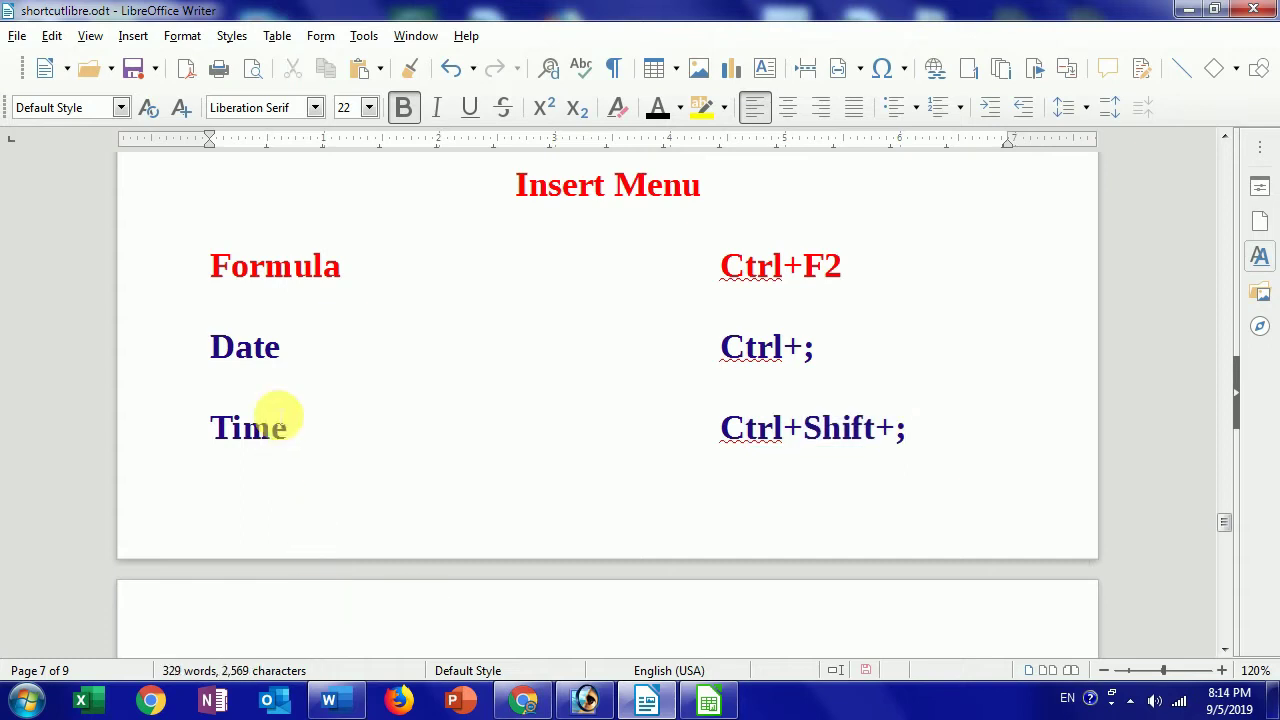
{"action": "scroll", "coordinate": [390, 498], "scroll_direction": "down", "scroll_amount": 5}
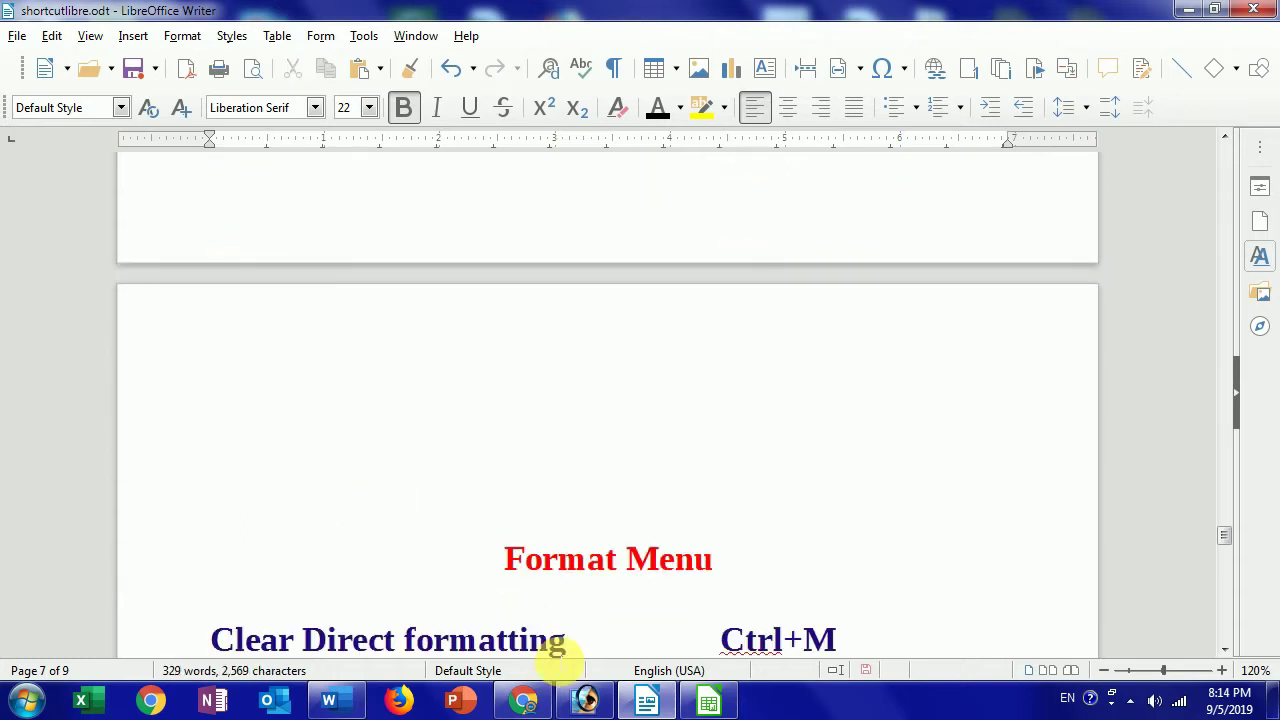
In Calc, look through the View and Insert menus.
{"action": "left_click", "coordinate": [688, 707]}
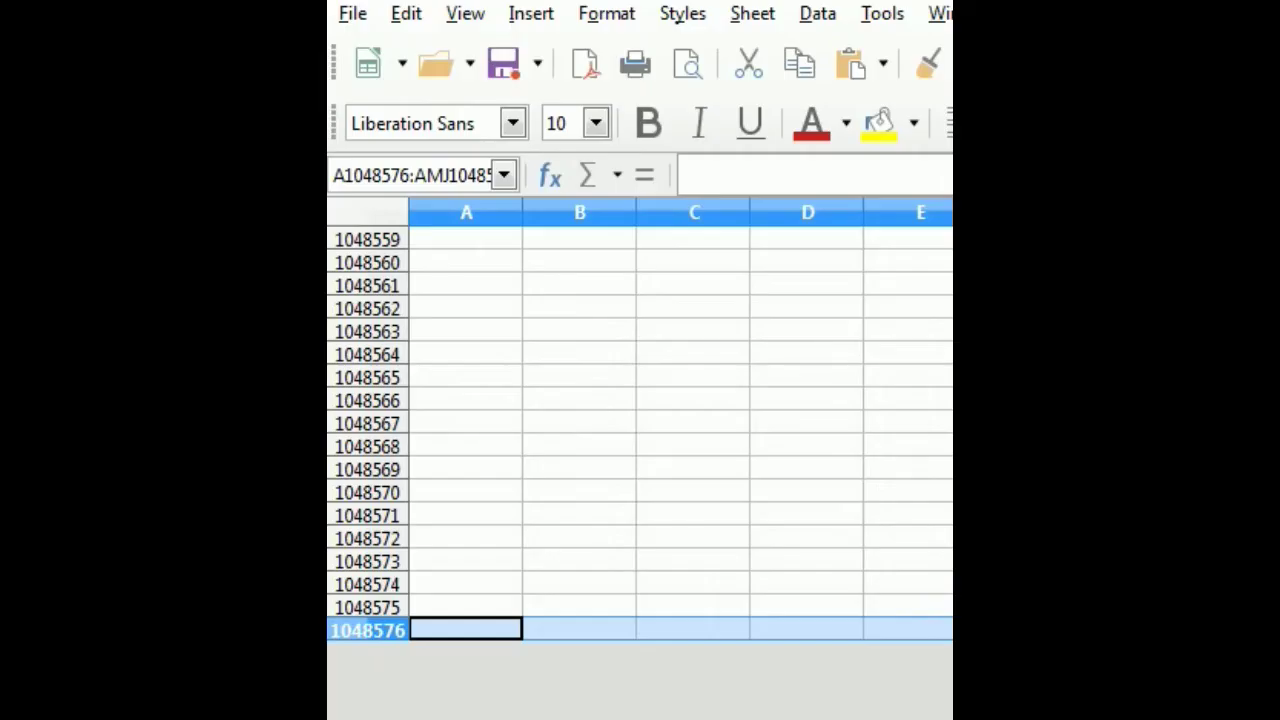
{"action": "left_click", "coordinate": [466, 14]}
{"action": "left_click", "coordinate": [531, 14]}
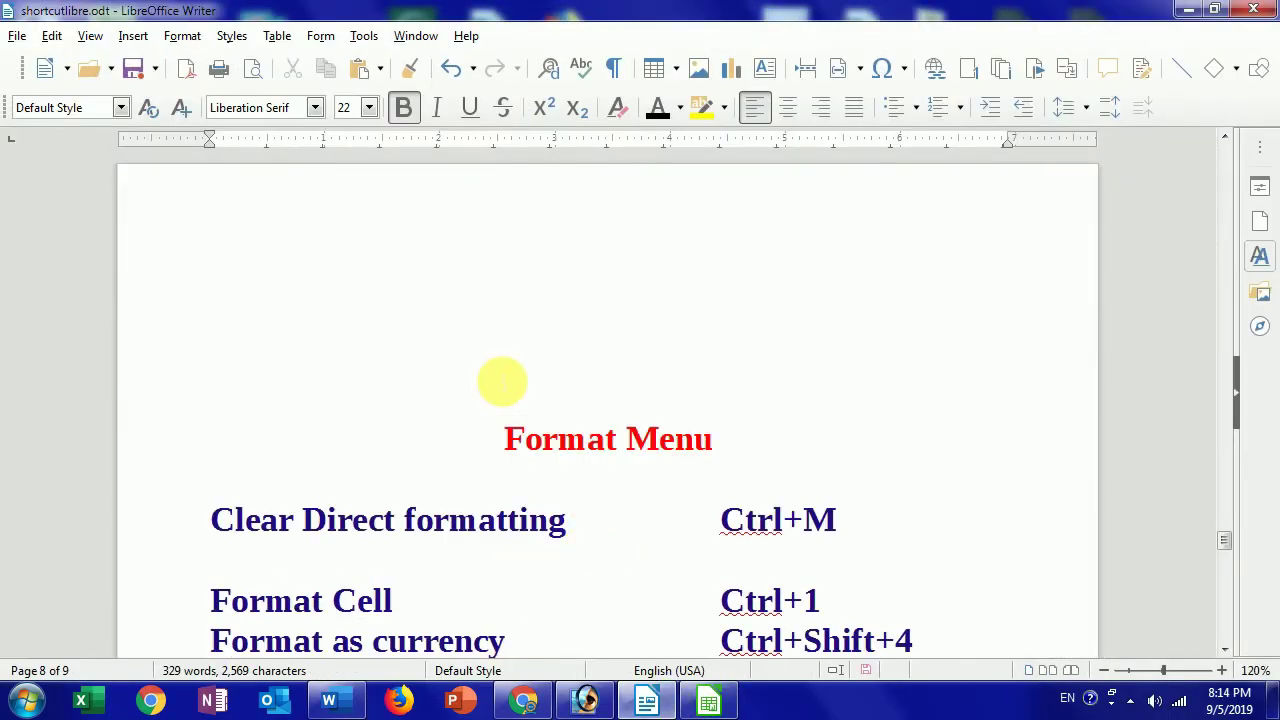
Review the Format Menu heading, Clear Direct formatting Ctrl+M and Format Cell Ctrl+1.
{"action": "scroll", "coordinate": [406, 491], "scroll_direction": "down", "scroll_amount": 3}
{"action": "left_click_drag", "start_coordinate": [512, 275], "coordinate": [771, 280]}
{"action": "mouse_move", "coordinate": [210, 347]}
{"action": "left_mouse_down"}
{"action": "mouse_move", "coordinate": [420, 371]}
{"action": "mouse_move", "coordinate": [520, 343]}
{"action": "left_mouse_up"}
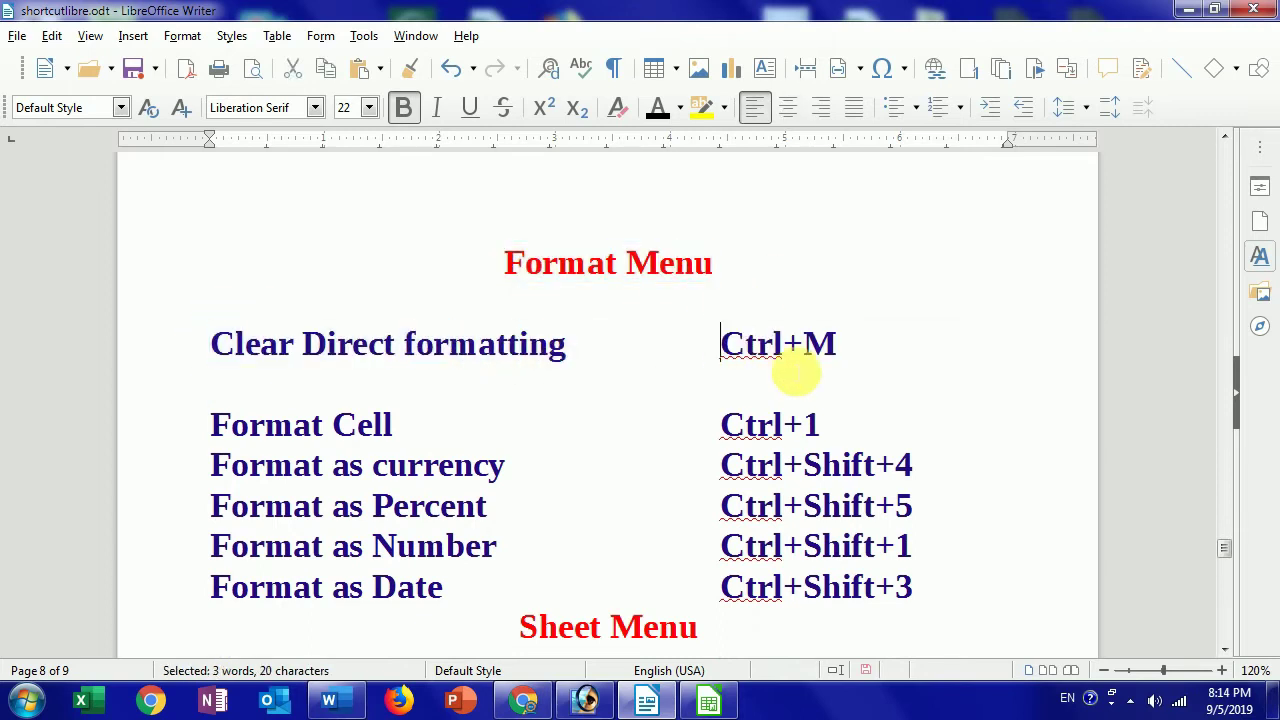
{"action": "left_click_drag", "start_coordinate": [733, 350], "coordinate": [306, 391]}
{"action": "left_click", "coordinate": [218, 428]}
{"action": "left_click_drag", "start_coordinate": [218, 428], "coordinate": [396, 432]}
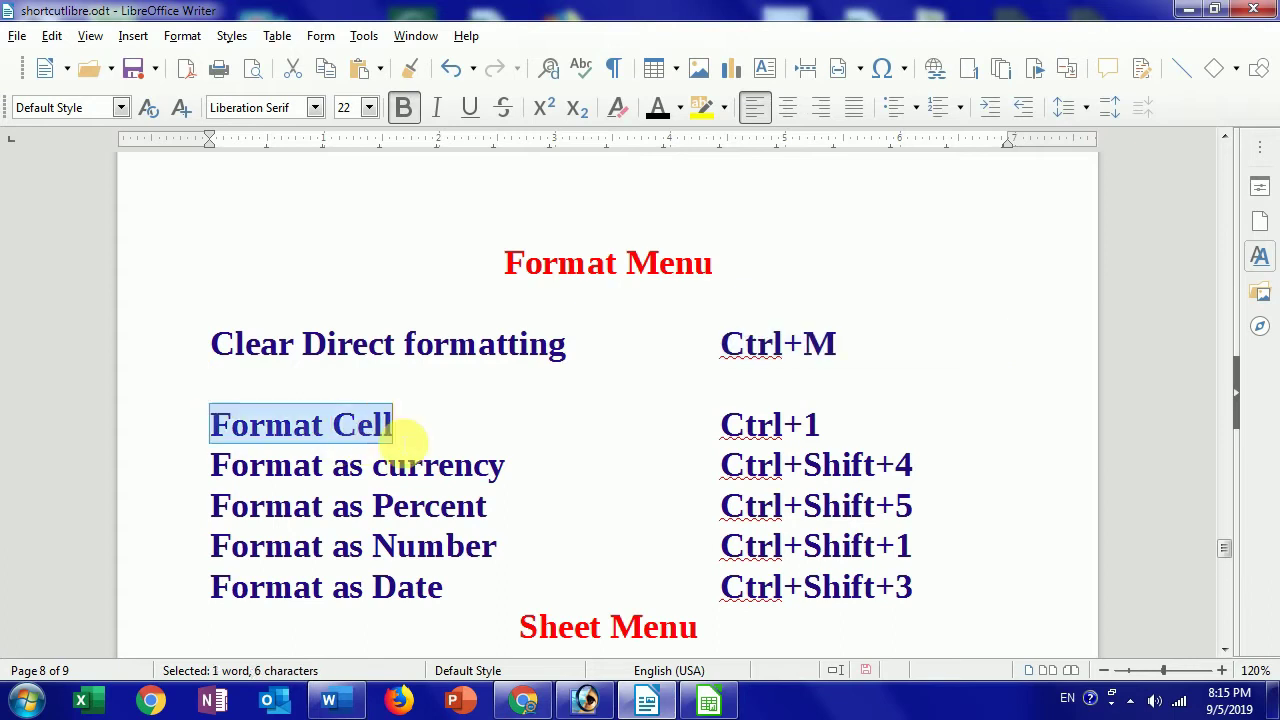
{"action": "left_click_drag", "start_coordinate": [720, 425], "coordinate": [866, 429]}
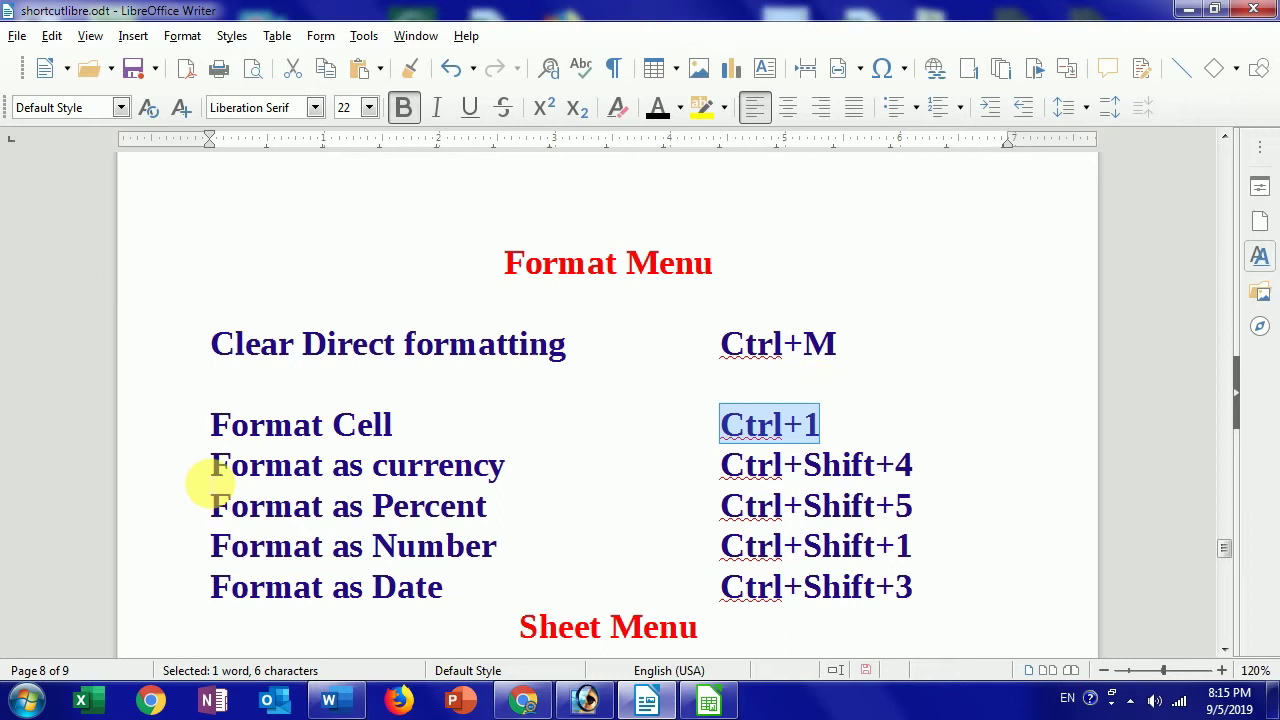
Review Format as currency Ctrl+Shift+4, Format as Percent Ctrl+Shift+5 and Format as Number Ctrl+Shift+1.
{"action": "left_click_drag", "start_coordinate": [212, 466], "coordinate": [506, 466]}
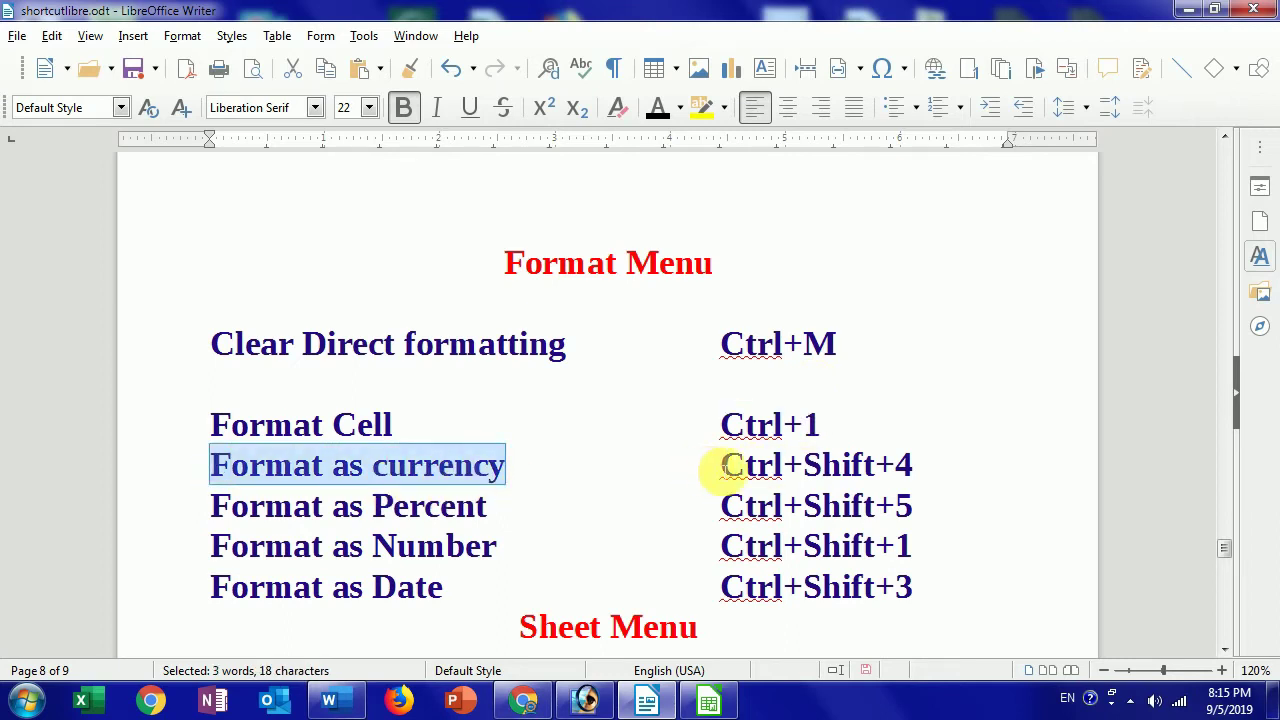
{"action": "mouse_move", "coordinate": [721, 466]}
{"action": "left_mouse_down"}
{"action": "mouse_move", "coordinate": [871, 466]}
{"action": "mouse_move", "coordinate": [936, 481]}
{"action": "left_mouse_up"}
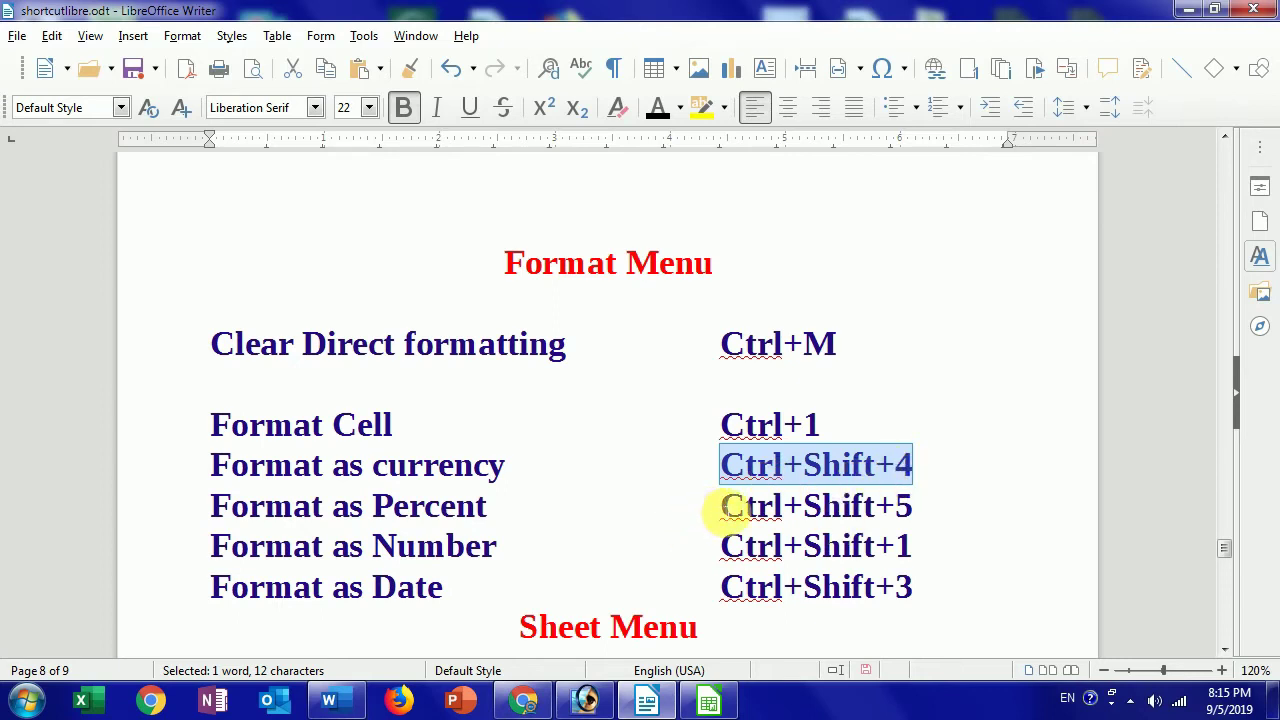
{"action": "left_click_drag", "start_coordinate": [212, 508], "coordinate": [470, 522]}
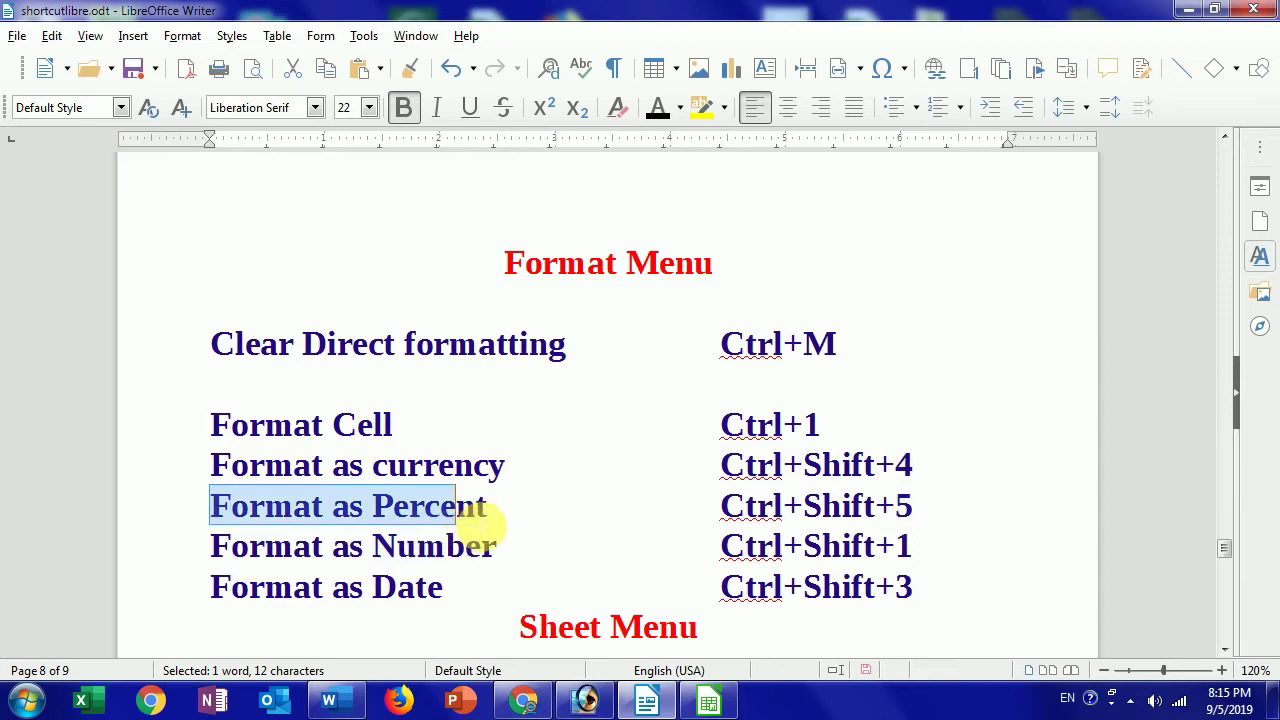
{"action": "left_click_drag", "start_coordinate": [722, 510], "coordinate": [912, 510]}
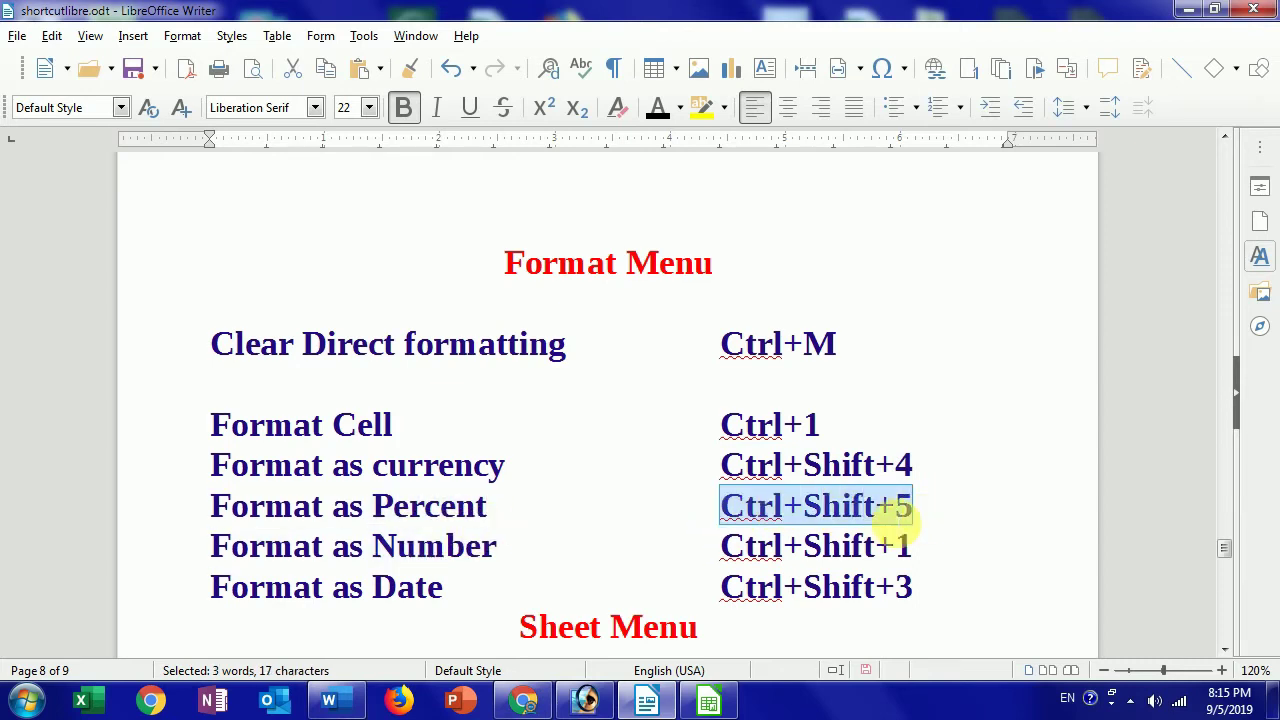
{"action": "left_click_drag", "start_coordinate": [212, 546], "coordinate": [498, 564]}
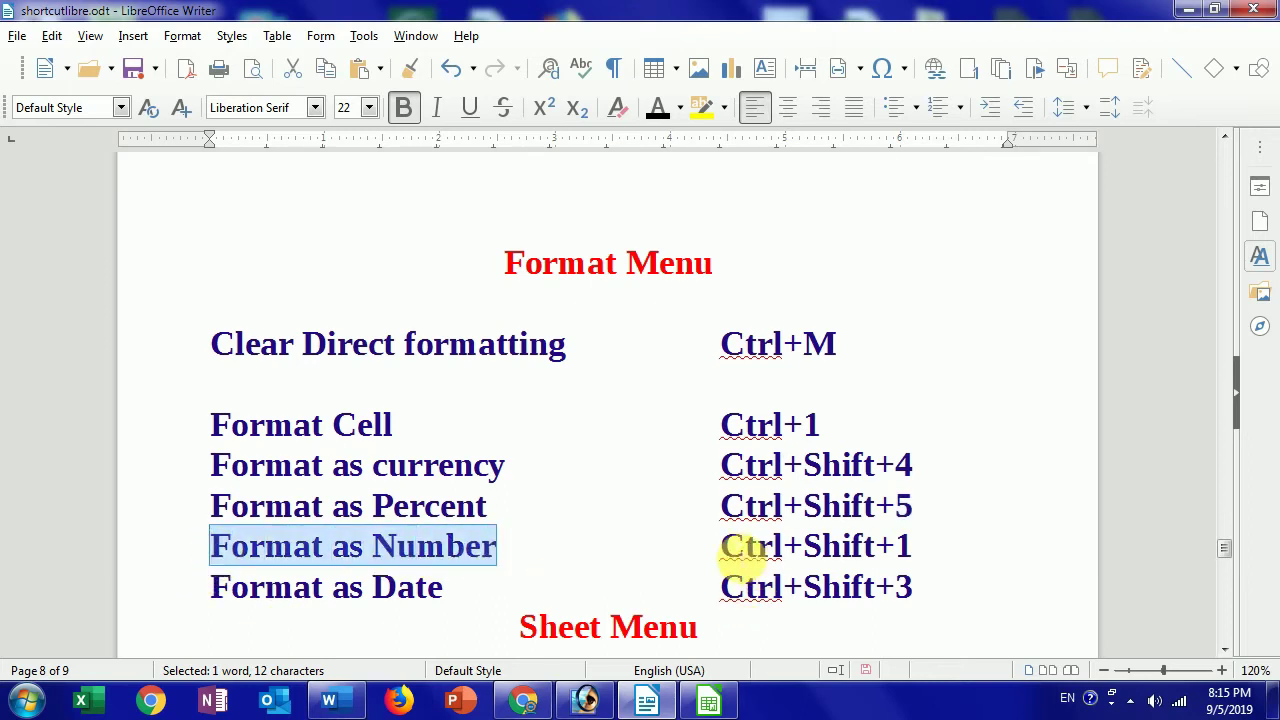
{"action": "left_click_drag", "start_coordinate": [914, 546], "coordinate": [783, 546]}
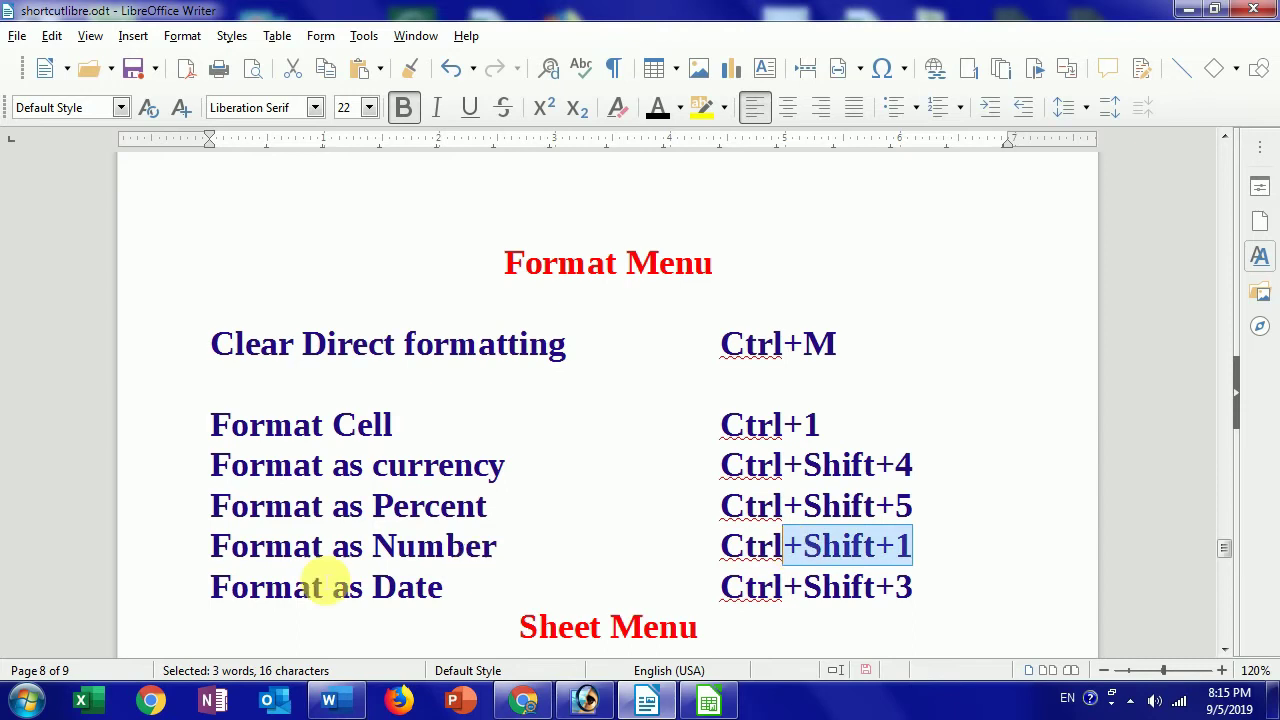
Highlight Format as Date and its Ctrl+Shift+3 shortcut.
{"action": "left_click_drag", "start_coordinate": [226, 598], "coordinate": [429, 606]}
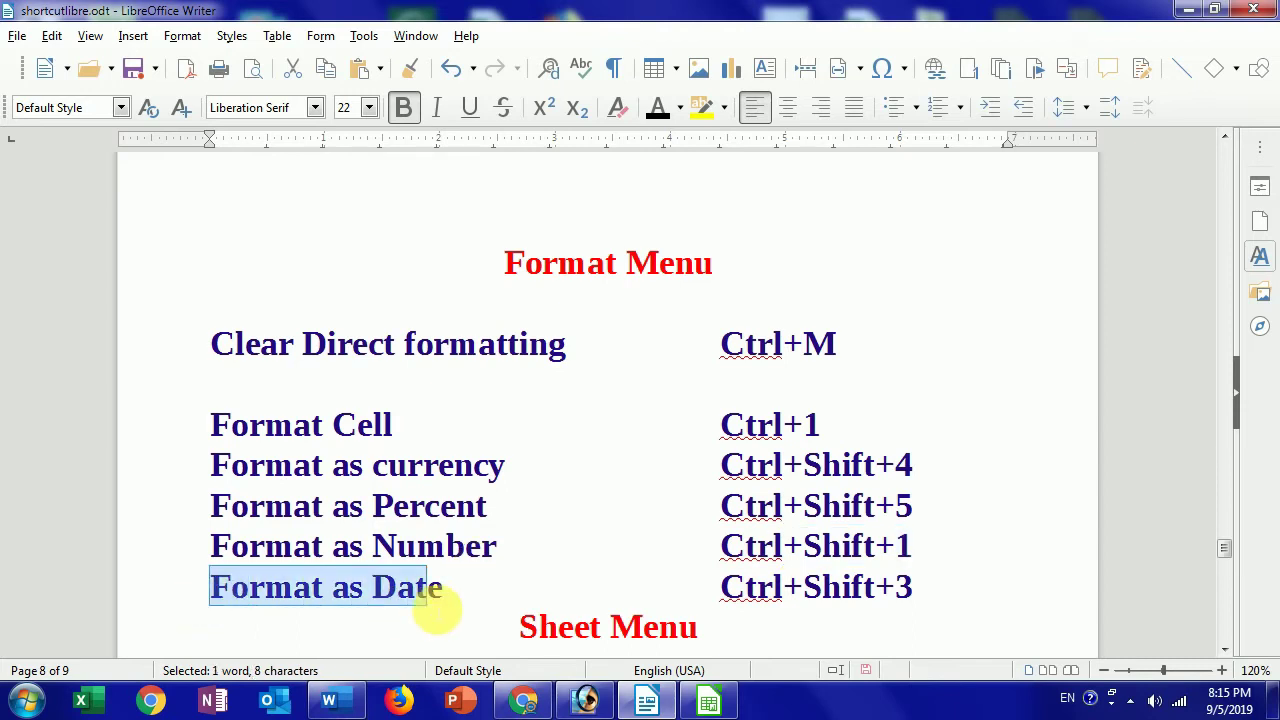
{"action": "left_click_drag", "start_coordinate": [718, 592], "coordinate": [812, 598]}
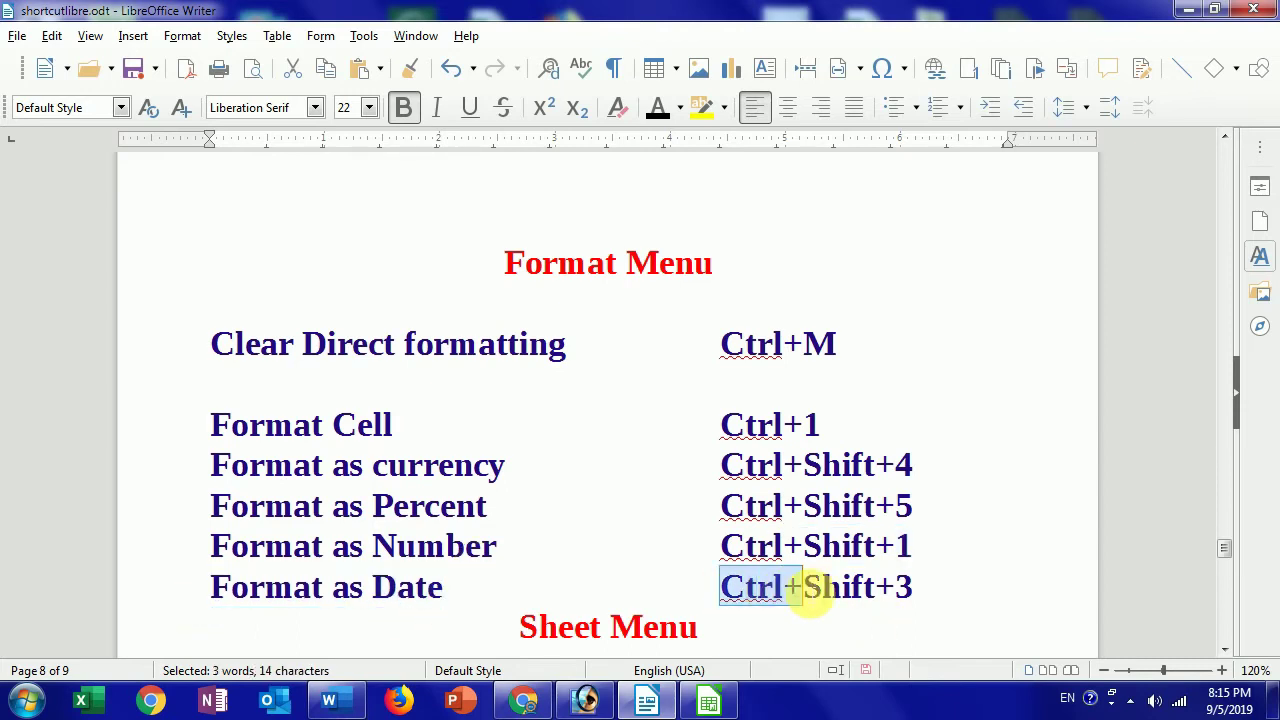
{"action": "left_click_drag", "start_coordinate": [893, 592], "coordinate": [943, 591]}
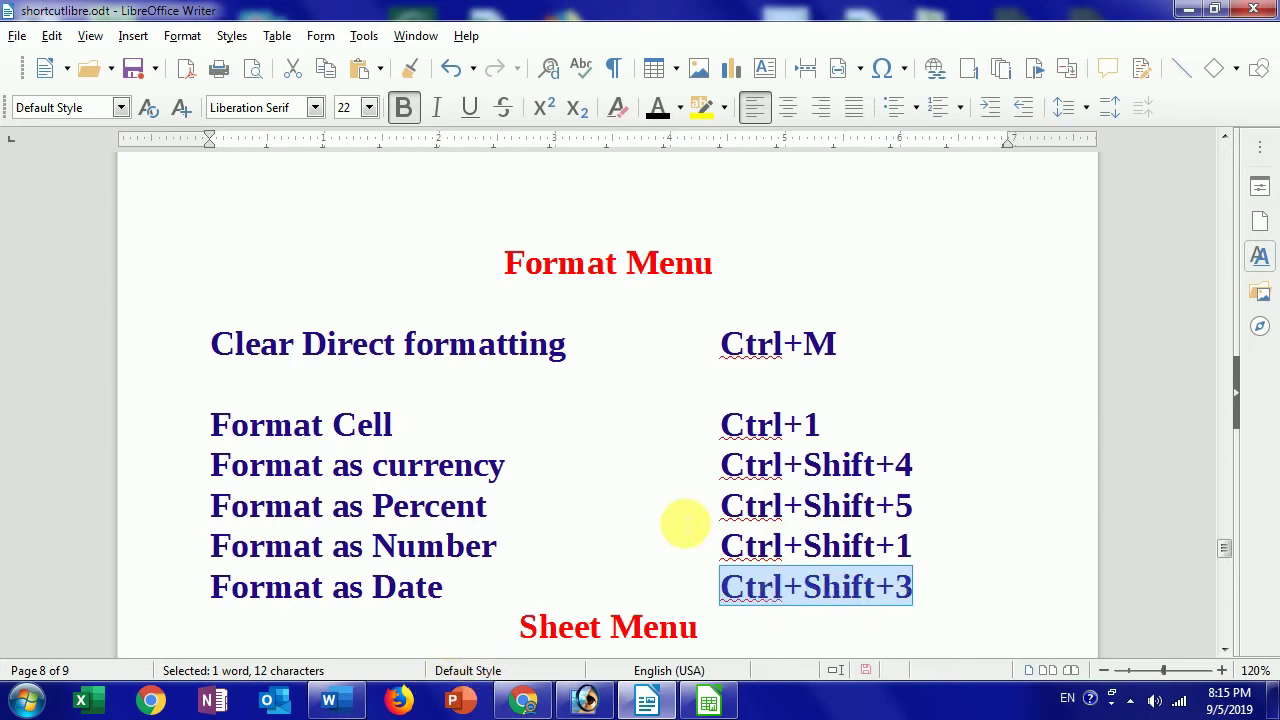
{"action": "scroll", "coordinate": [684, 540], "scroll_direction": "down", "scroll_amount": 1}
{"action": "left_click", "coordinate": [704, 706]}
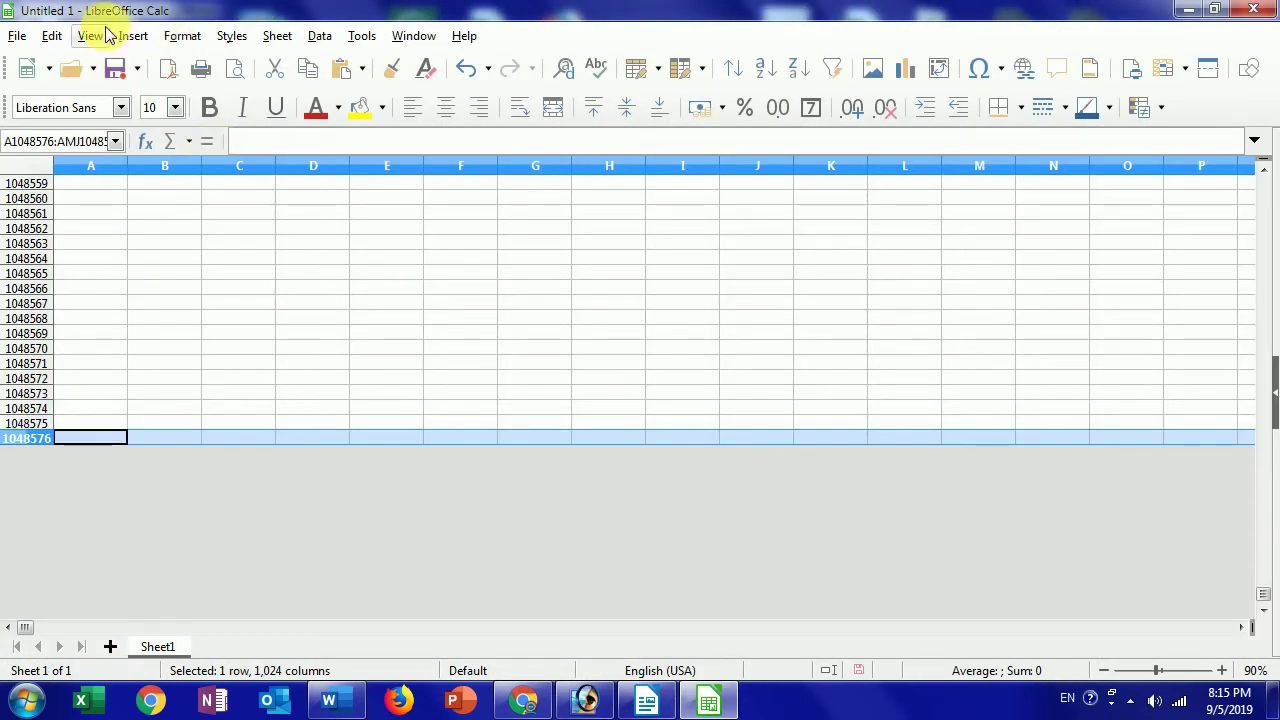
{"action": "key", "text": "alt+Tab"}
{"action": "mouse_move", "coordinate": [212, 360]}
{"action": "left_mouse_down"}
{"action": "mouse_move", "coordinate": [470, 520]}
{"action": "mouse_move", "coordinate": [905, 530]}
{"action": "left_mouse_up"}
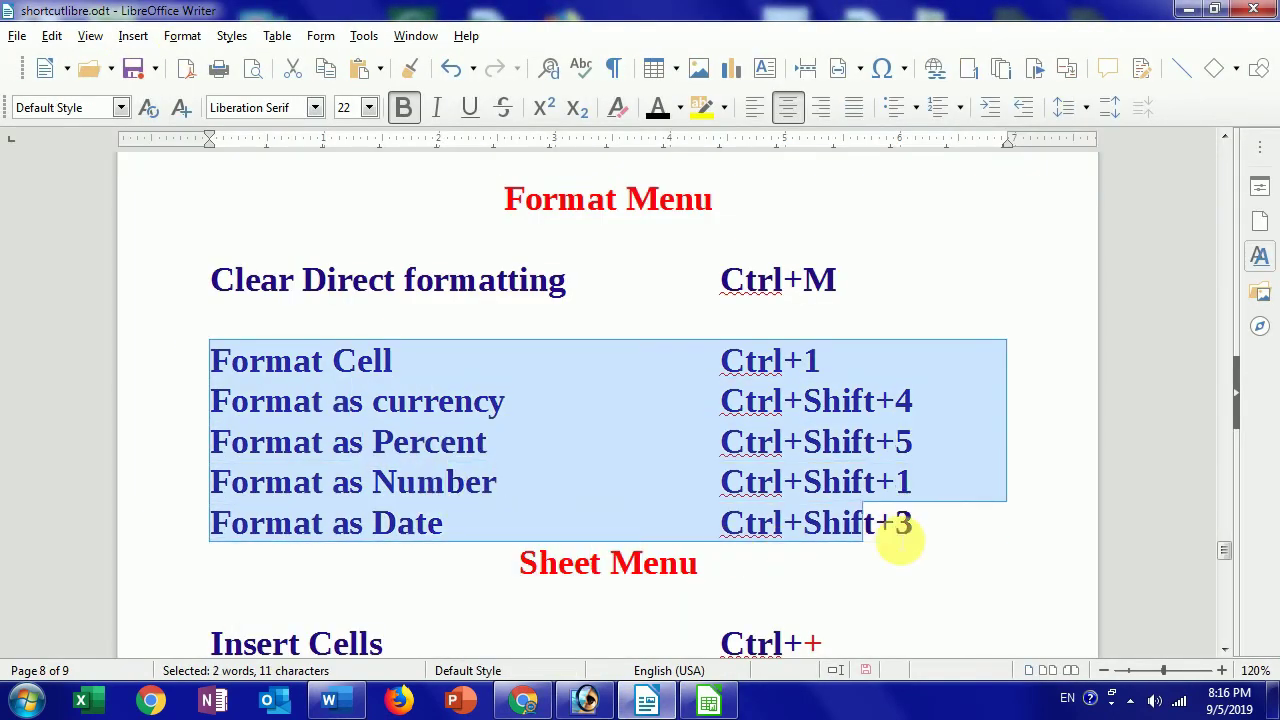
{"action": "left_click", "coordinate": [710, 705]}
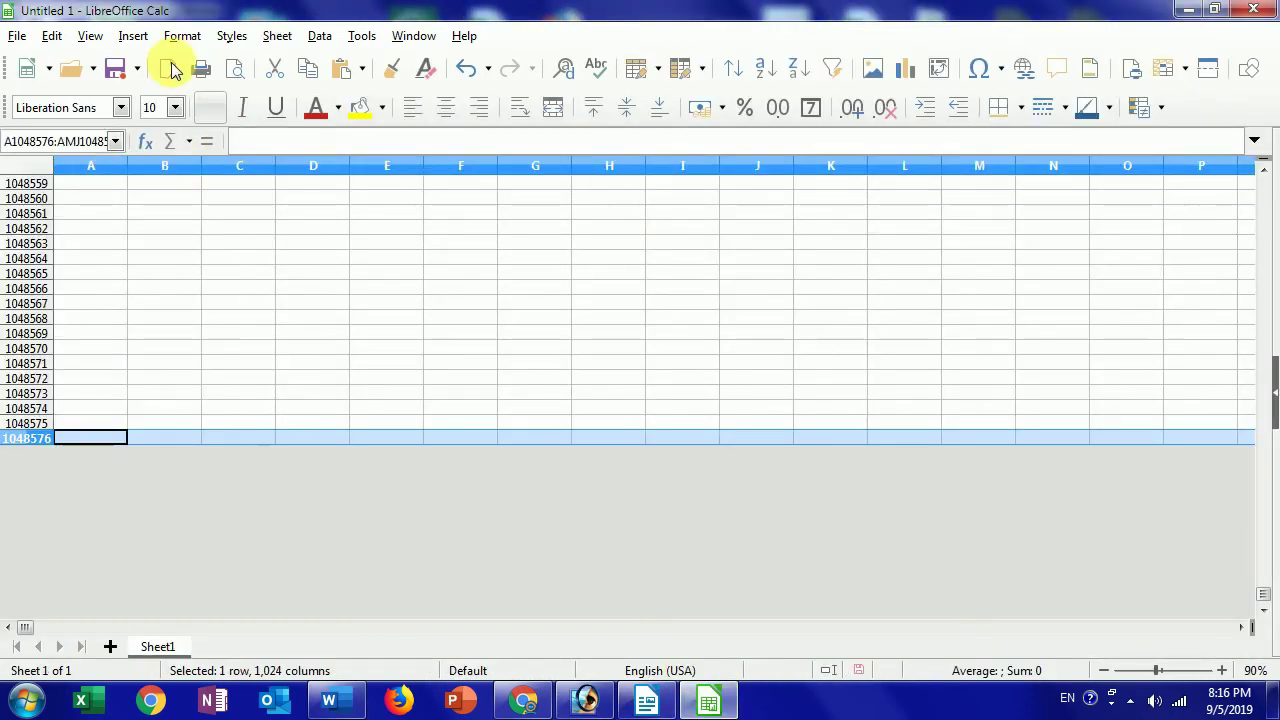
{"action": "left_click", "coordinate": [133, 36]}
{"action": "left_click", "coordinate": [133, 36]}
{"action": "left_click", "coordinate": [182, 36]}
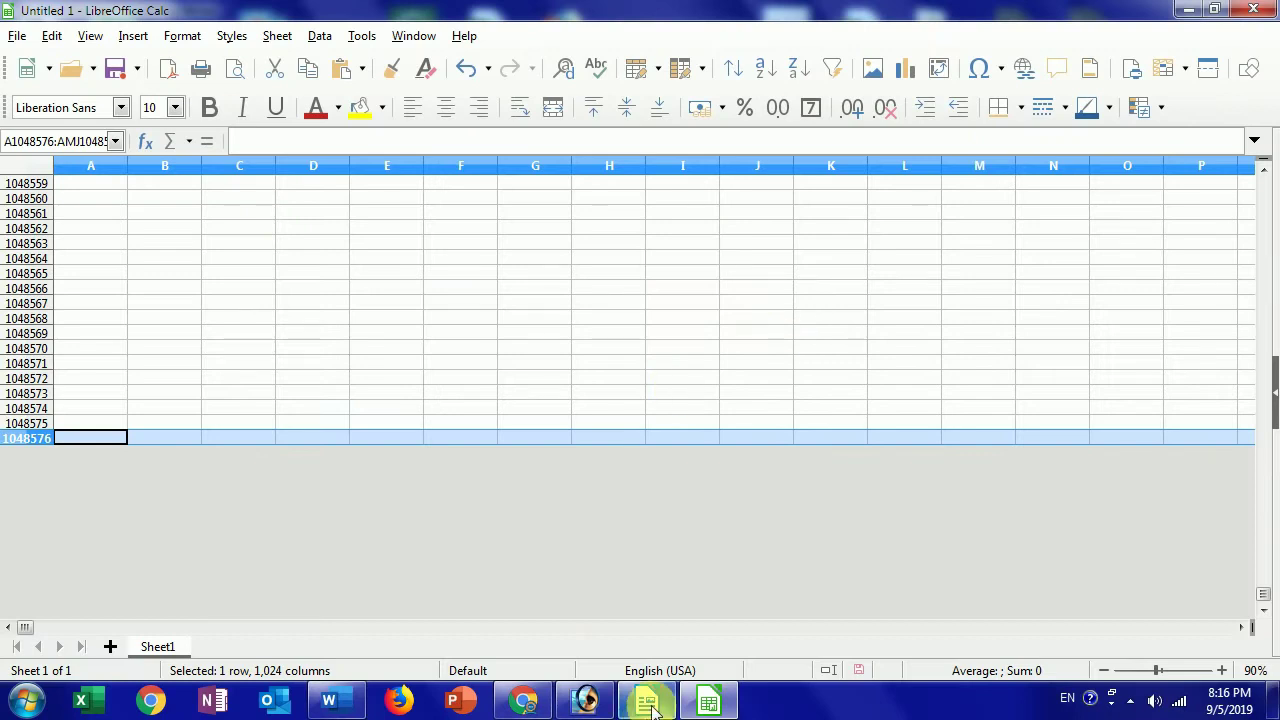
Back in Writer, review the Sheet Menu heading and Insert Cells with its Ctrl++ shortcut.
{"action": "left_click", "coordinate": [647, 700]}
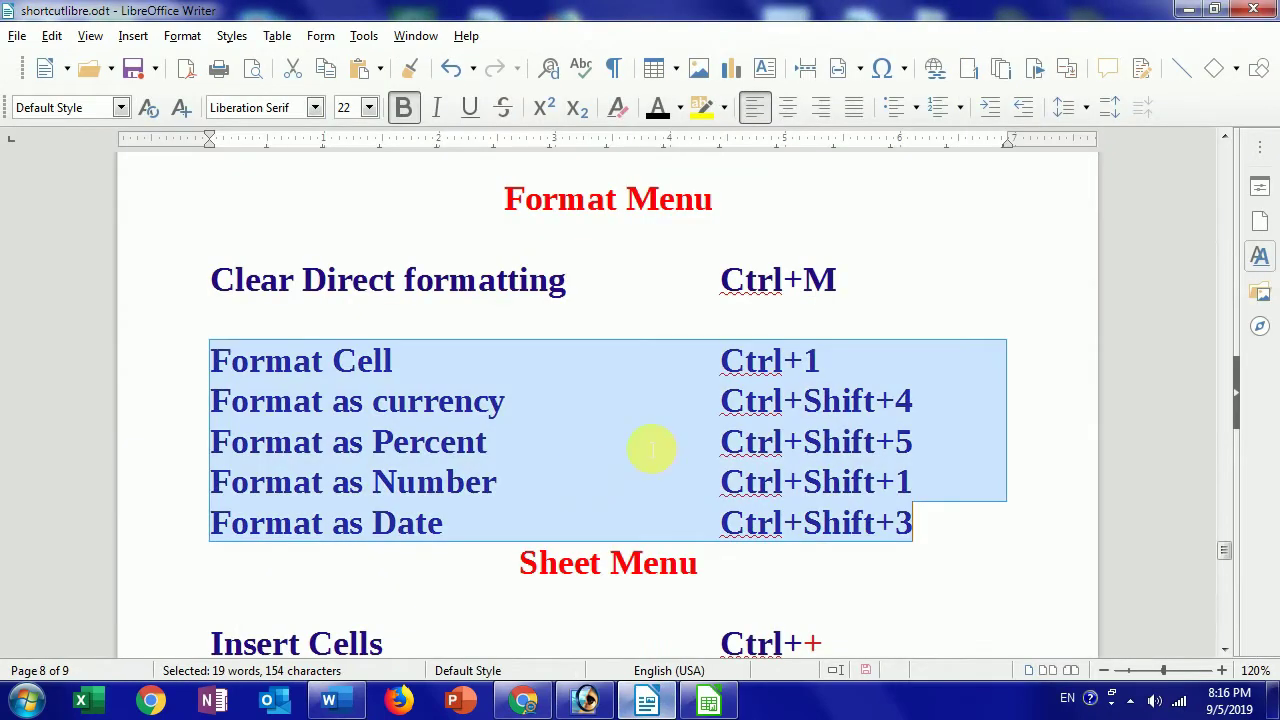
{"action": "scroll", "coordinate": [640, 445], "scroll_direction": "down", "scroll_amount": 2}
{"action": "scroll", "coordinate": [580, 415], "scroll_direction": "down", "scroll_amount": 1}
{"action": "left_click_drag", "start_coordinate": [520, 390], "coordinate": [730, 401]}
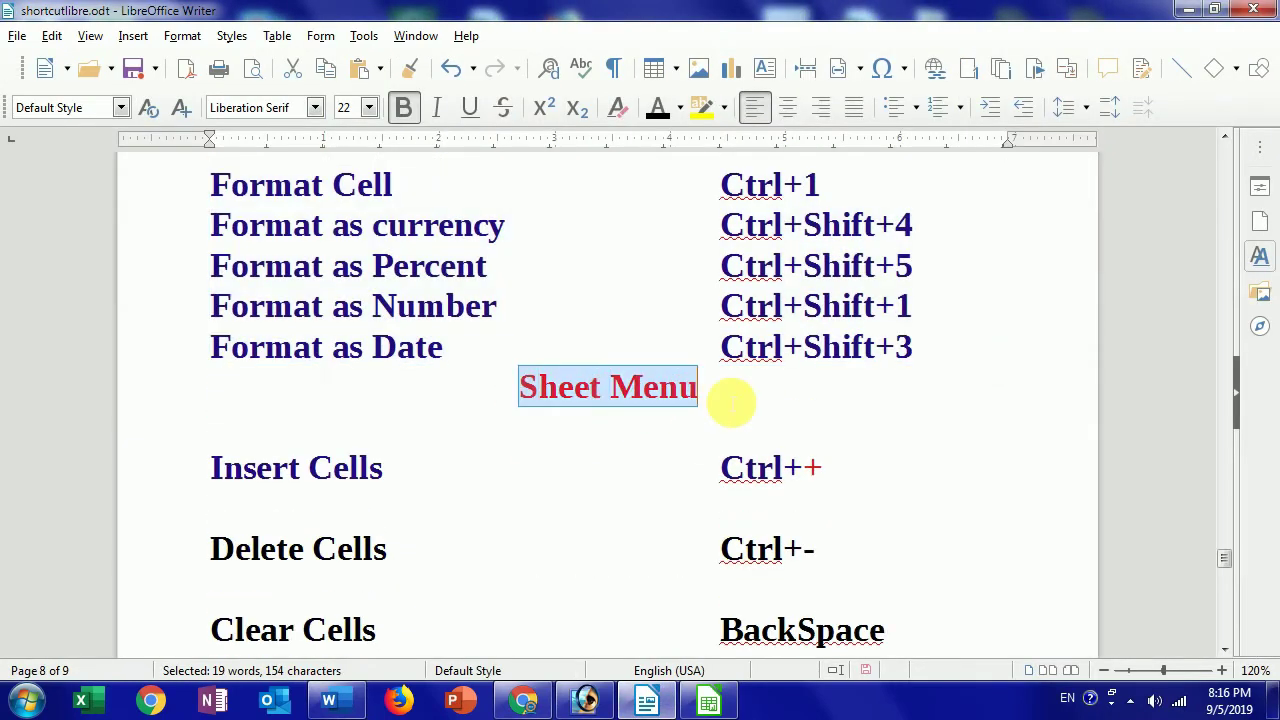
{"action": "scroll", "coordinate": [380, 470], "scroll_direction": "down", "scroll_amount": 3}
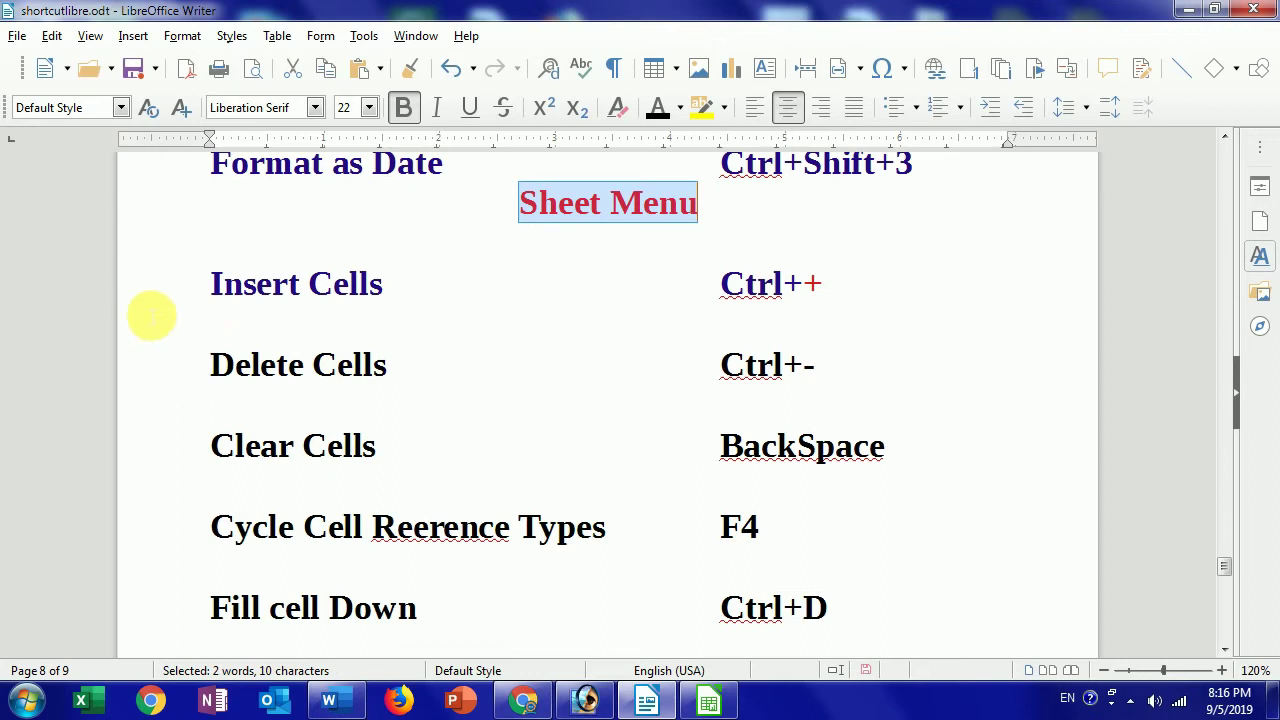
{"action": "left_click_drag", "start_coordinate": [198, 288], "coordinate": [357, 296]}
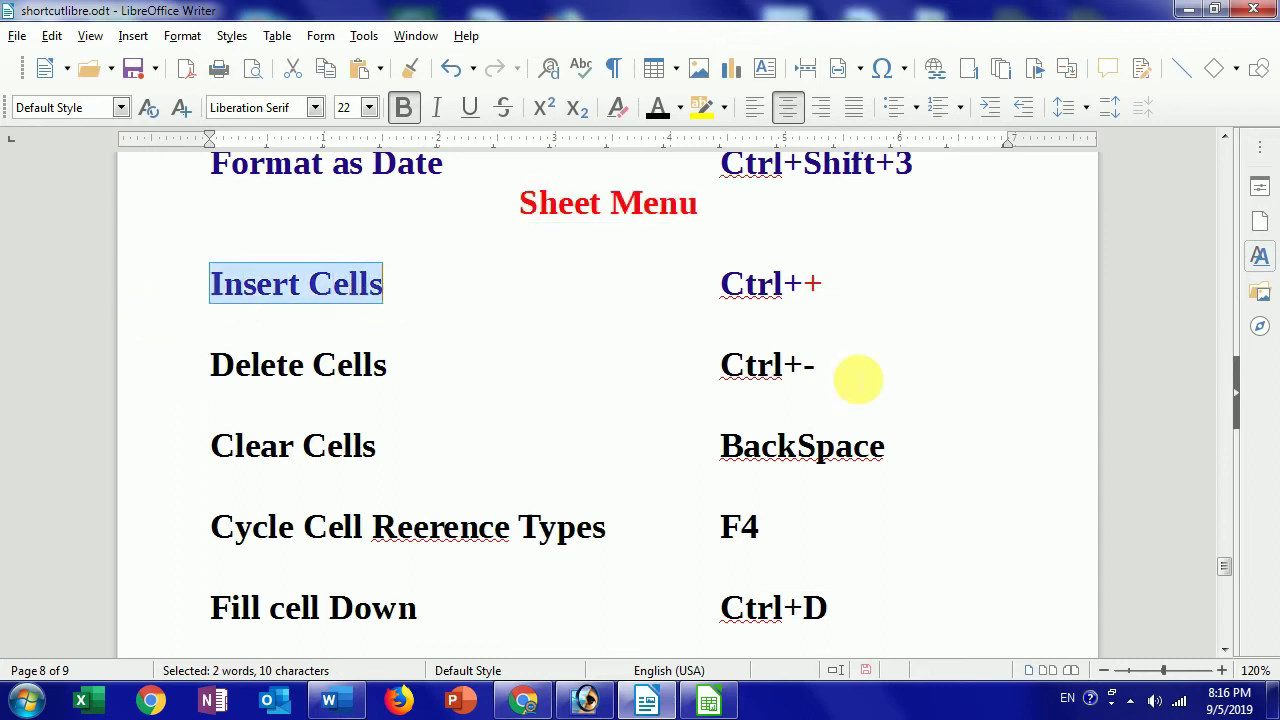
{"action": "left_click_drag", "start_coordinate": [720, 284], "coordinate": [800, 285]}
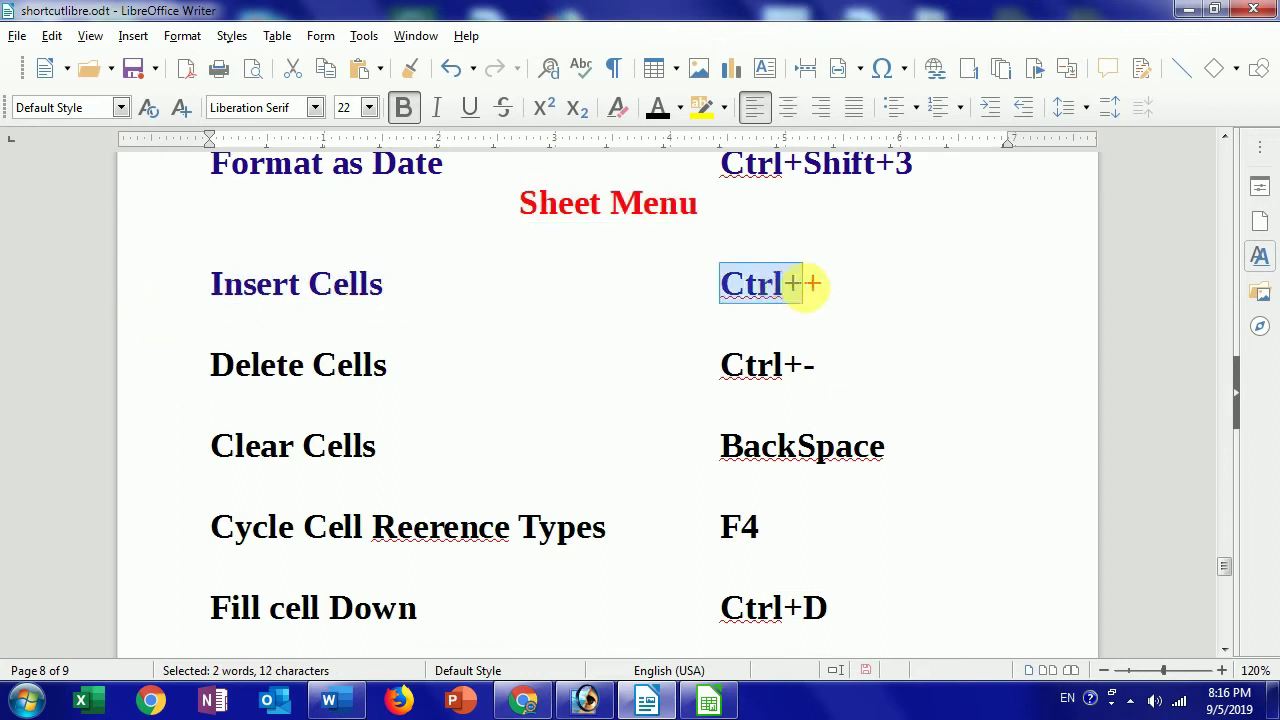
{"action": "double_click", "coordinate": [823, 284]}
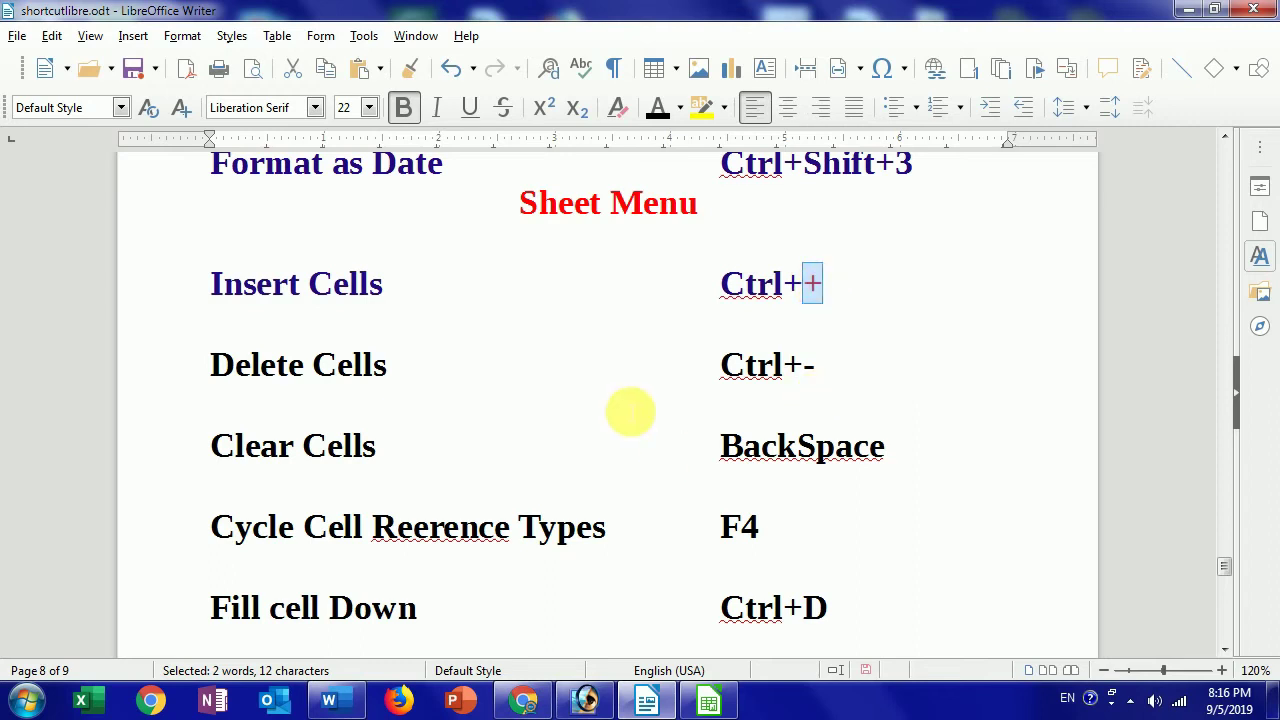
Review Delete Cells Ctrl+- and Clear Cells BackSpace.
{"action": "left_click_drag", "start_coordinate": [209, 365], "coordinate": [438, 368]}
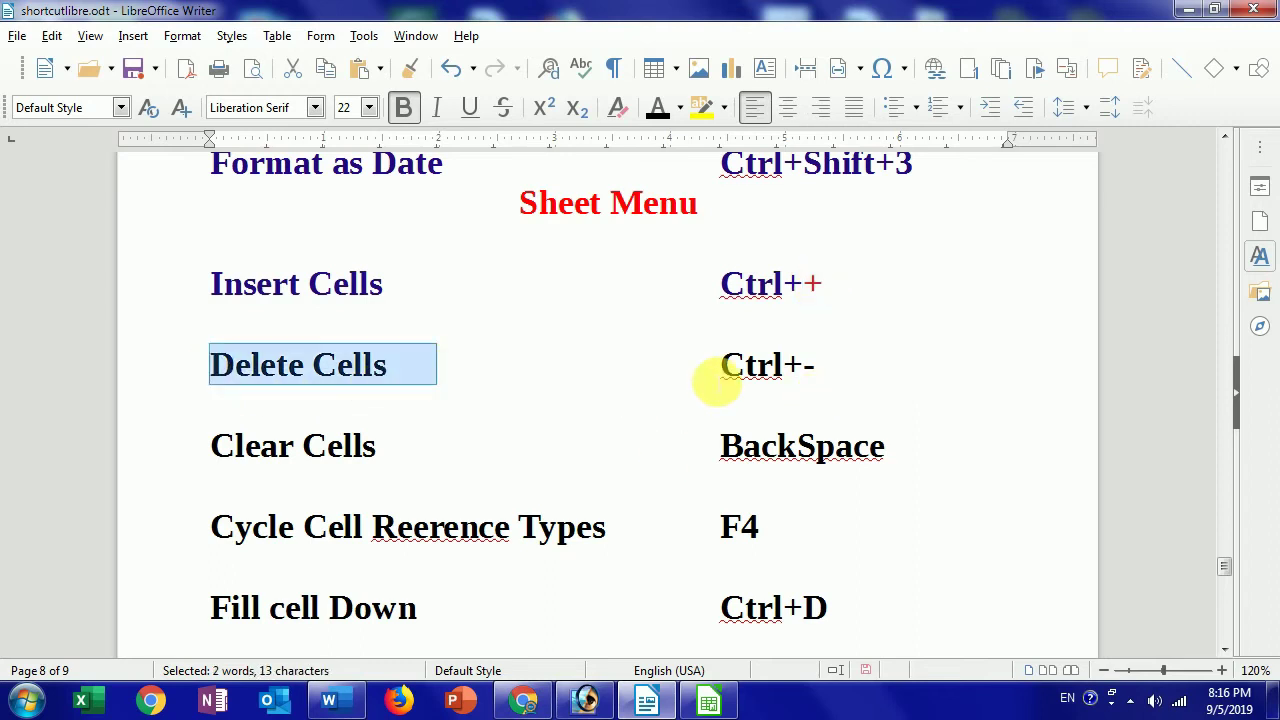
{"action": "left_click_drag", "start_coordinate": [718, 365], "coordinate": [848, 390]}
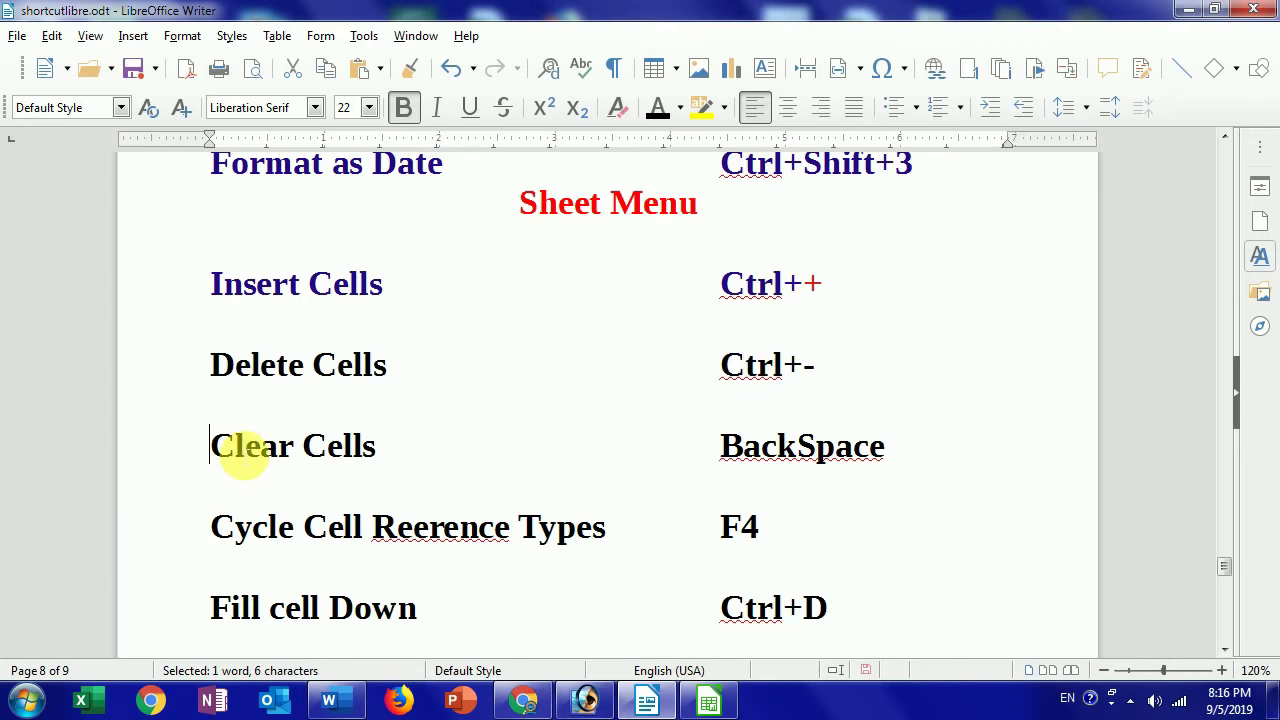
{"action": "left_click_drag", "start_coordinate": [210, 446], "coordinate": [409, 451]}
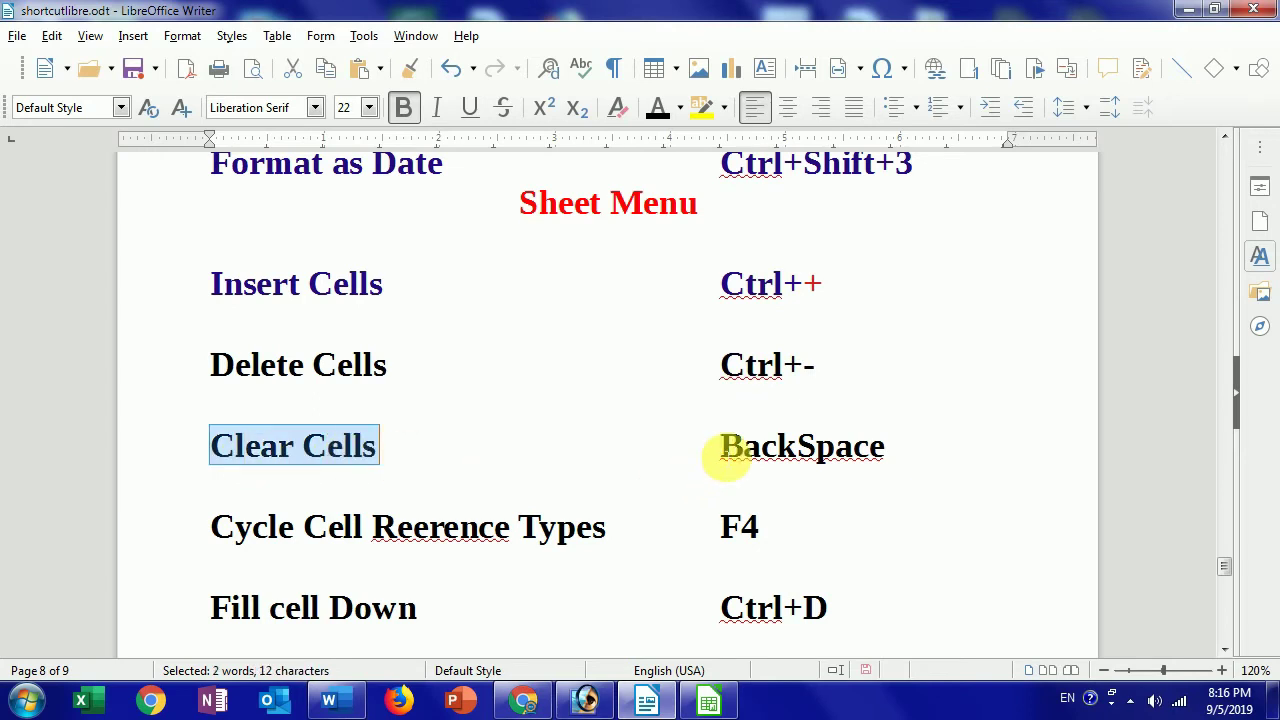
{"action": "left_click_drag", "start_coordinate": [722, 450], "coordinate": [906, 475]}
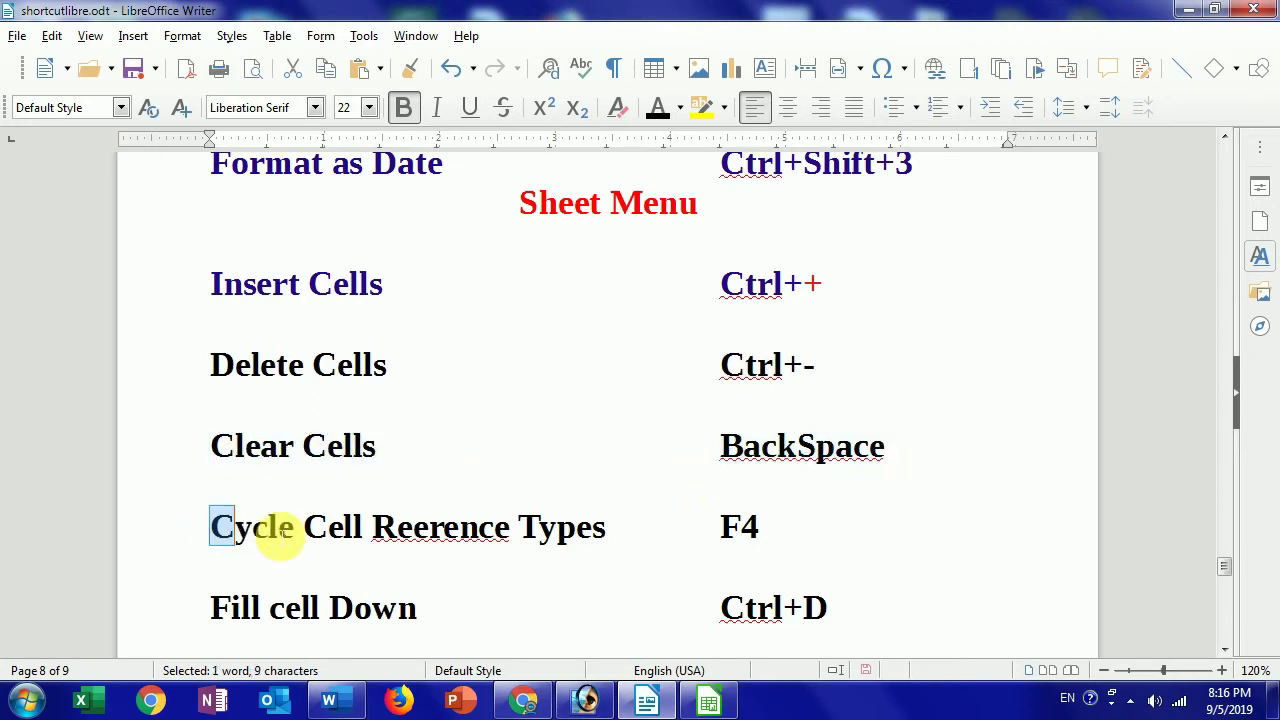
Fix 'Reerence' so the entry reads Cycle Cell Reference Types, shortcut F4.
{"action": "left_click_drag", "start_coordinate": [210, 527], "coordinate": [303, 530]}
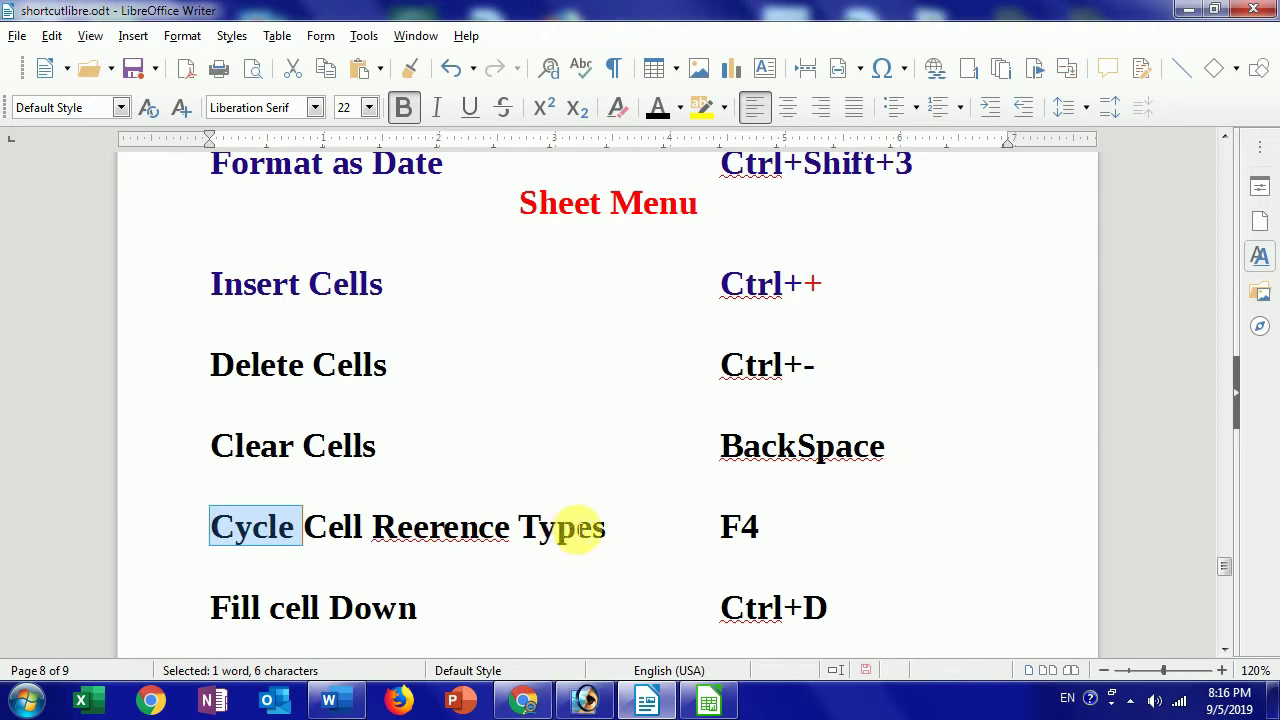
{"action": "left_click_drag", "start_coordinate": [620, 535], "coordinate": [128, 538]}
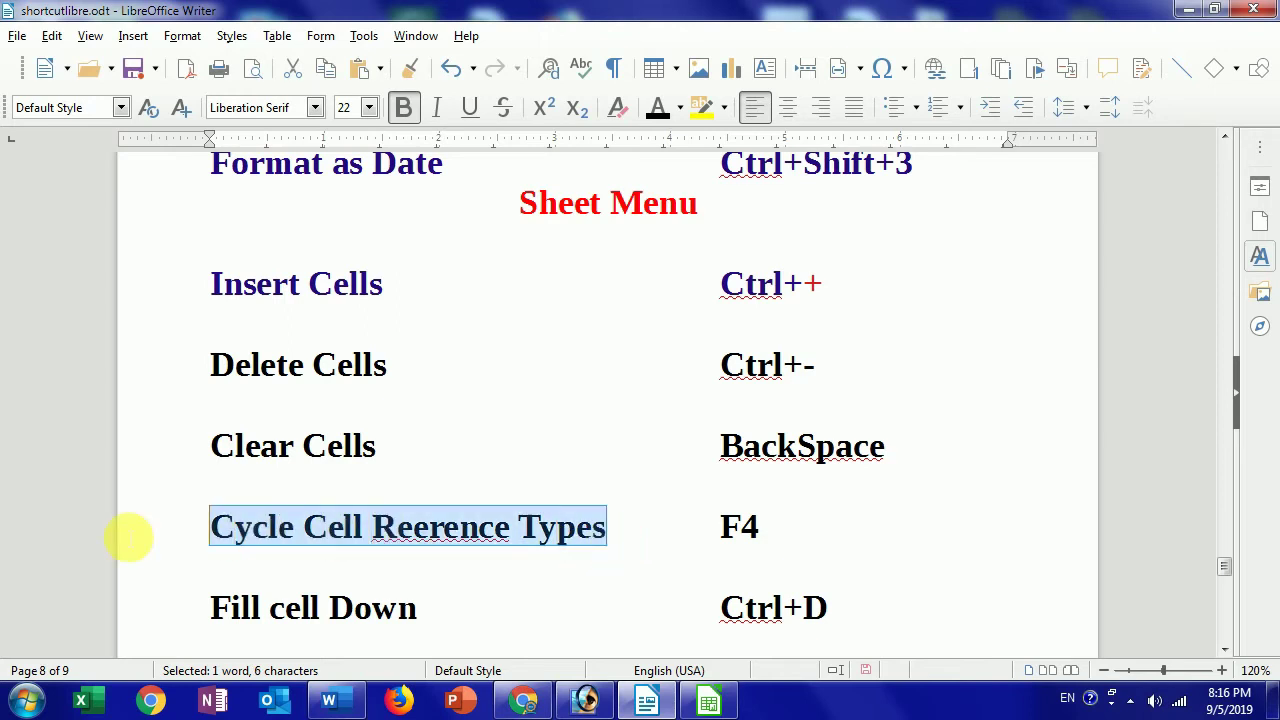
{"action": "left_click_drag", "start_coordinate": [720, 527], "coordinate": [760, 530]}
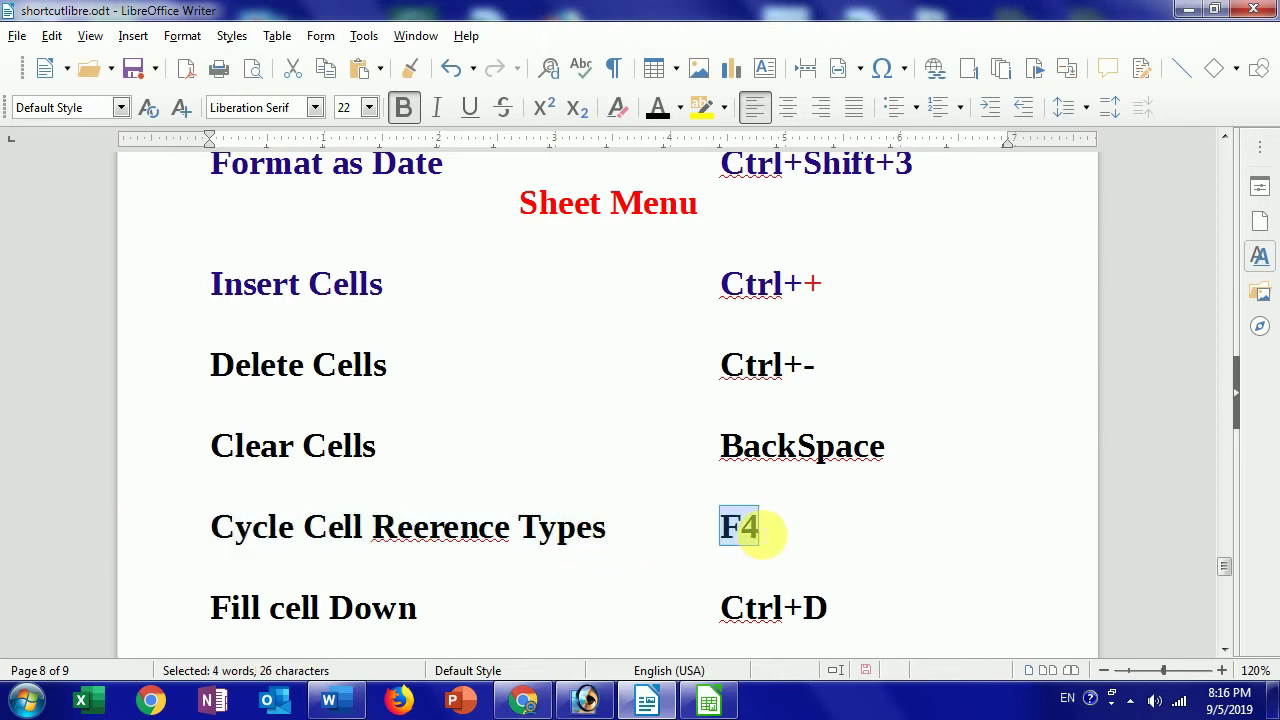
{"action": "key", "text": "ctrl+z"}
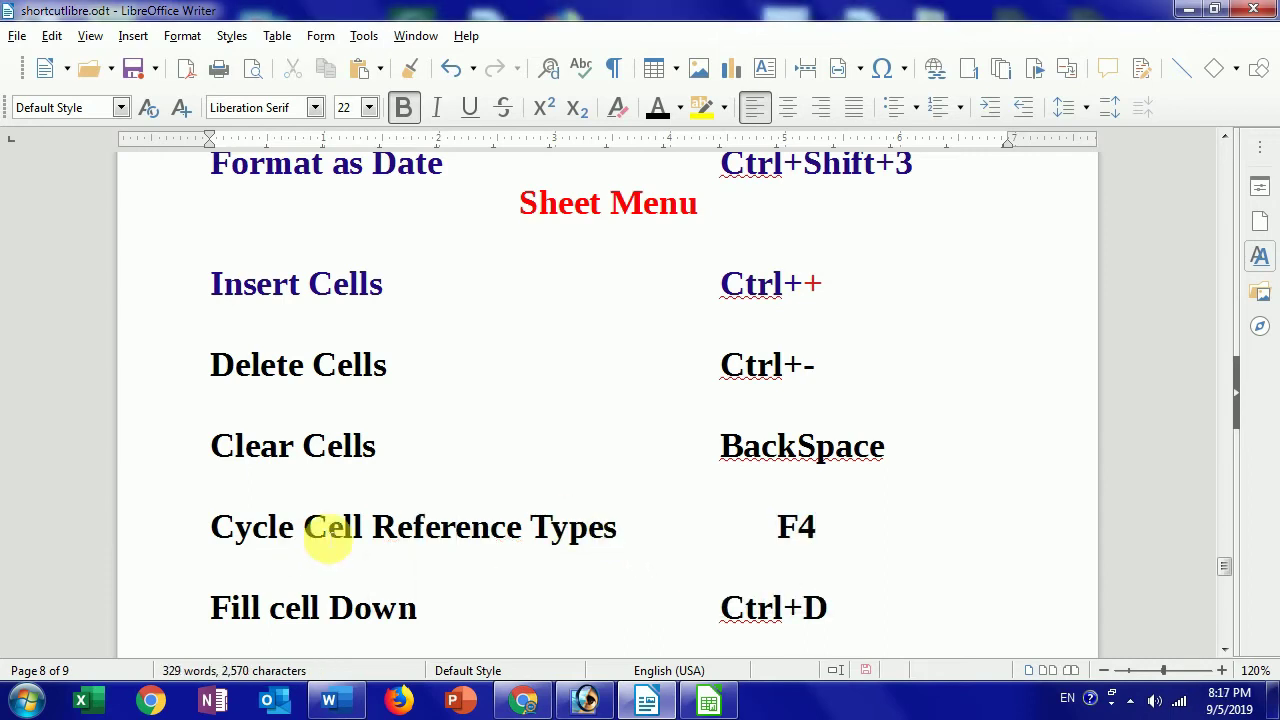
{"action": "mouse_move", "coordinate": [530, 527]}
{"action": "left_mouse_down"}
{"action": "mouse_move", "coordinate": [666, 549]}
{"action": "mouse_move", "coordinate": [734, 531]}
{"action": "left_mouse_up"}
{"action": "double_click", "coordinate": [800, 527]}
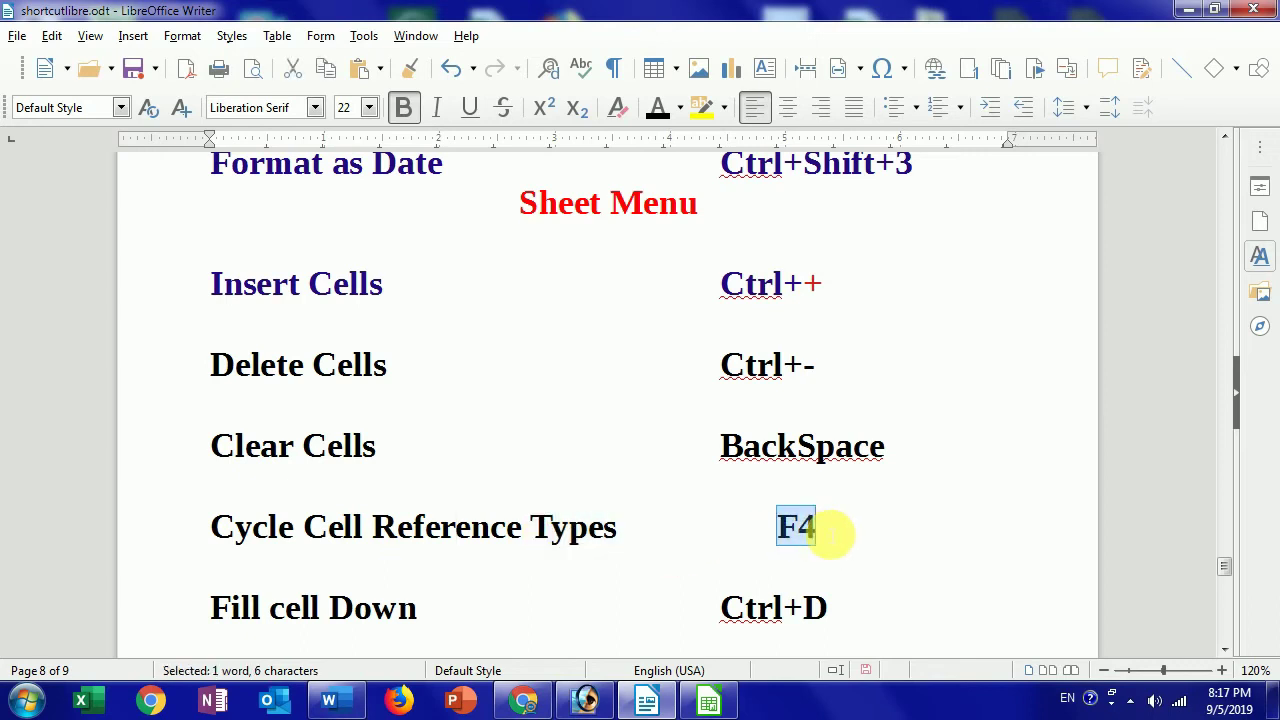
Review Fill cell Down Ctrl+D and Manage Ctrl+F3.
{"action": "left_click_drag", "start_coordinate": [212, 607], "coordinate": [459, 636]}
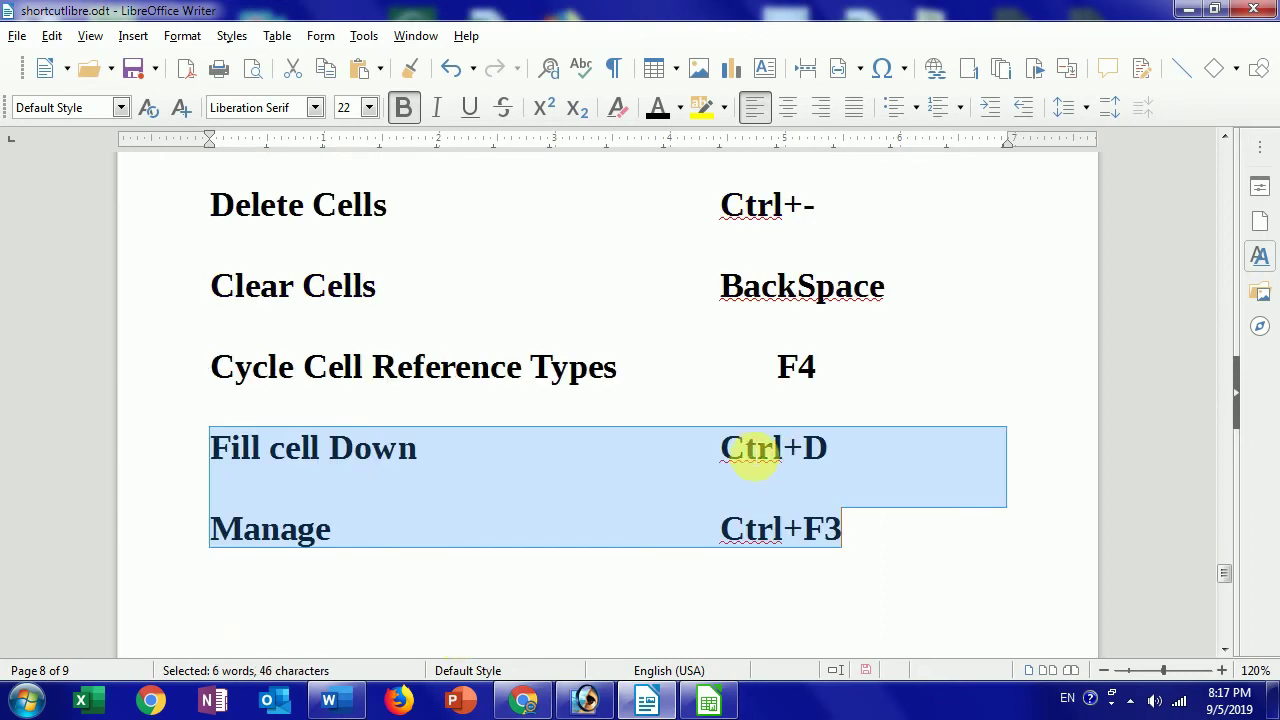
{"action": "left_click", "coordinate": [728, 450]}
{"action": "left_click_drag", "start_coordinate": [825, 448], "coordinate": [719, 450]}
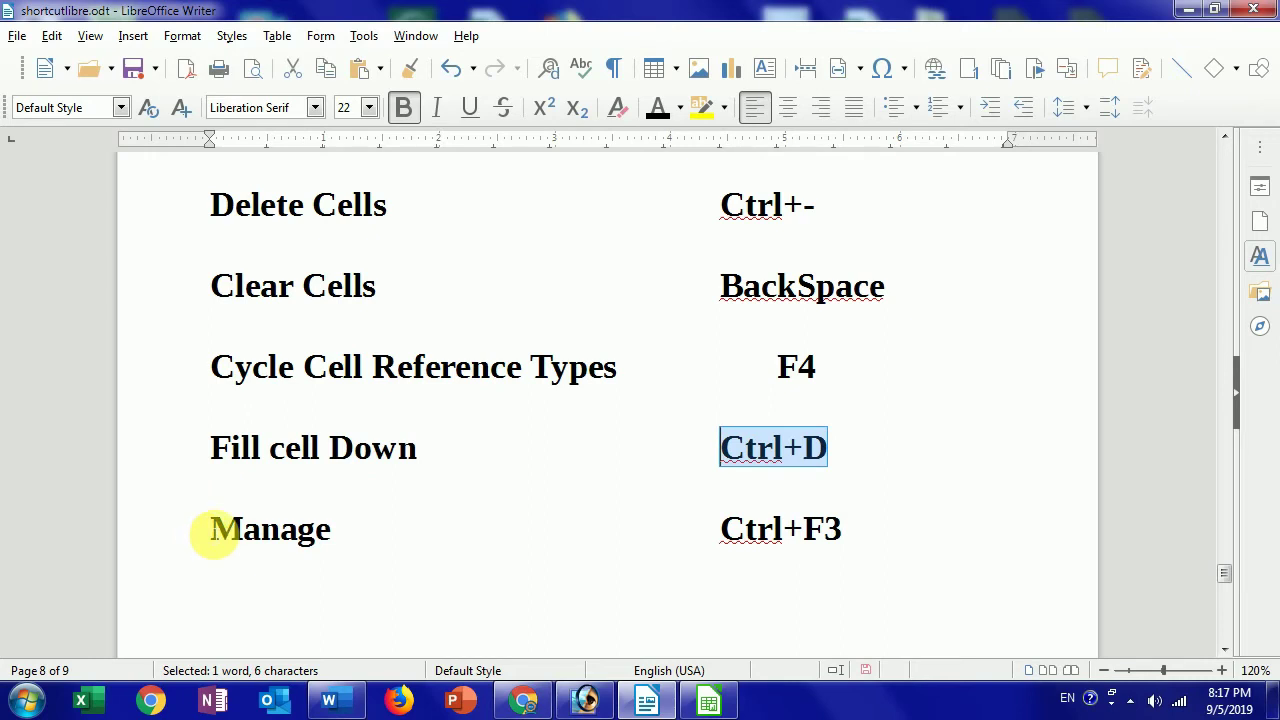
{"action": "left_click_drag", "start_coordinate": [212, 535], "coordinate": [343, 537]}
{"action": "left_click", "coordinate": [722, 532]}
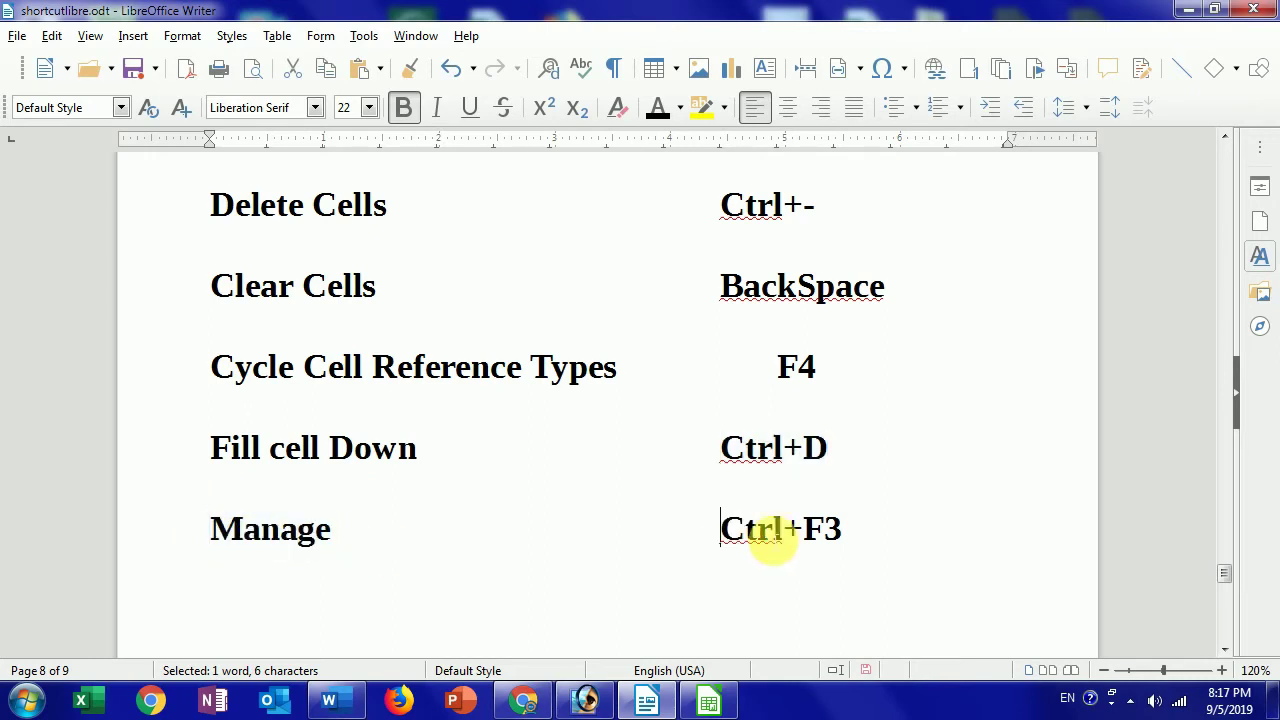
{"action": "left_click_drag", "start_coordinate": [775, 535], "coordinate": [845, 537]}
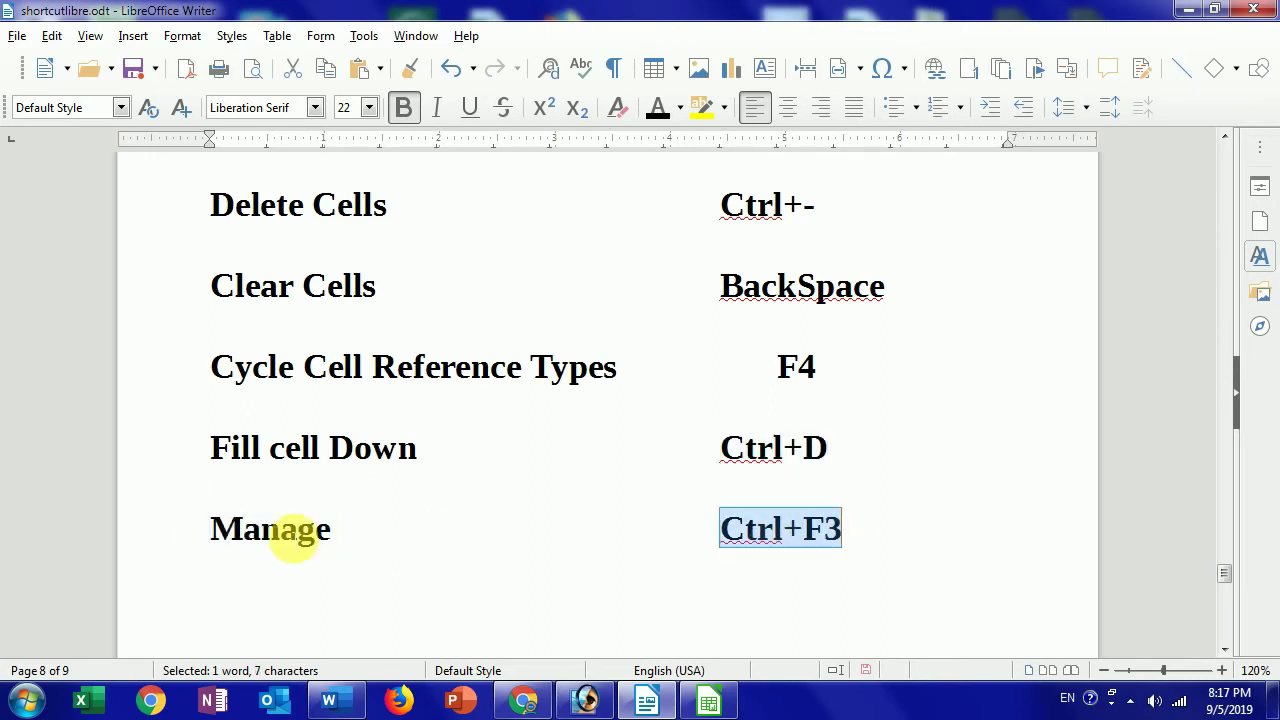
{"action": "left_click_drag", "start_coordinate": [209, 528], "coordinate": [380, 540]}
{"action": "left_click_drag", "start_coordinate": [720, 530], "coordinate": [845, 530]}
{"action": "scroll", "coordinate": [691, 517], "scroll_direction": "down", "scroll_amount": 4}
{"action": "scroll", "coordinate": [694, 519], "scroll_direction": "up", "scroll_amount": 1}
{"action": "scroll", "coordinate": [693, 519], "scroll_direction": "up", "scroll_amount": 3}
{"action": "scroll", "coordinate": [693, 519], "scroll_direction": "up", "scroll_amount": 1}
{"action": "scroll", "coordinate": [683, 511], "scroll_direction": "up", "scroll_amount": 1}
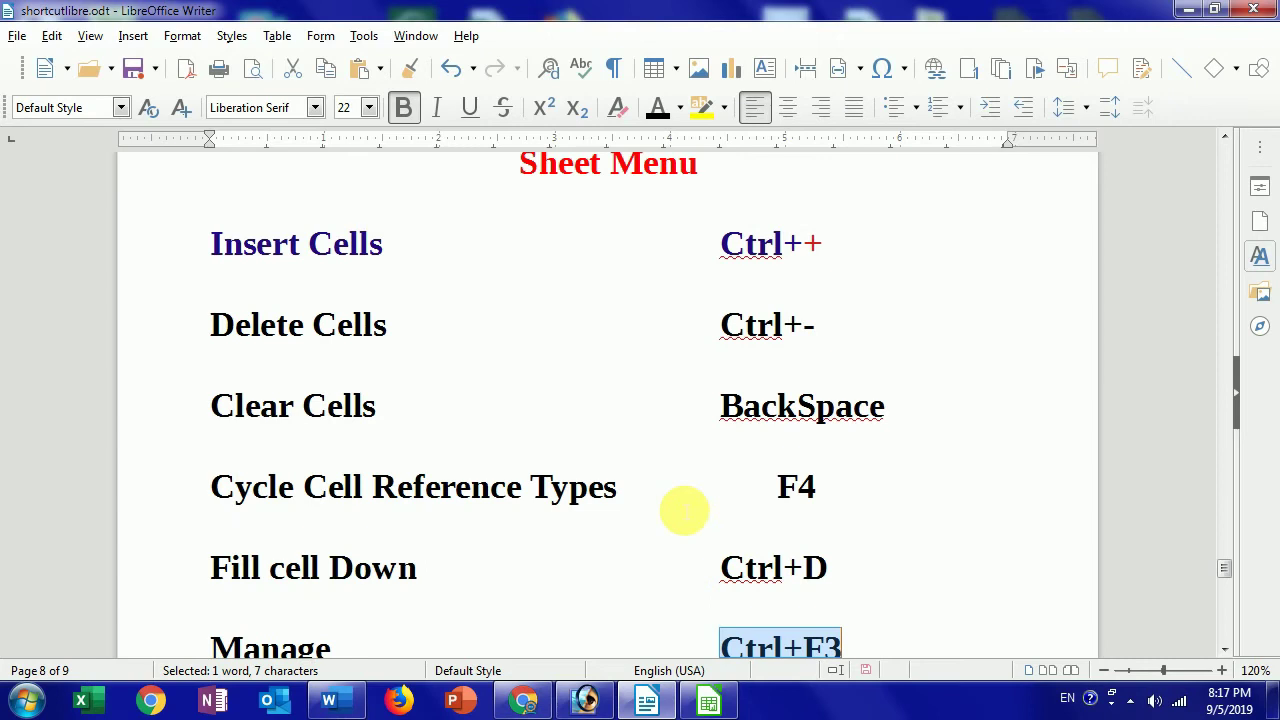
{"action": "scroll", "coordinate": [505, 512], "scroll_direction": "down", "scroll_amount": 2}
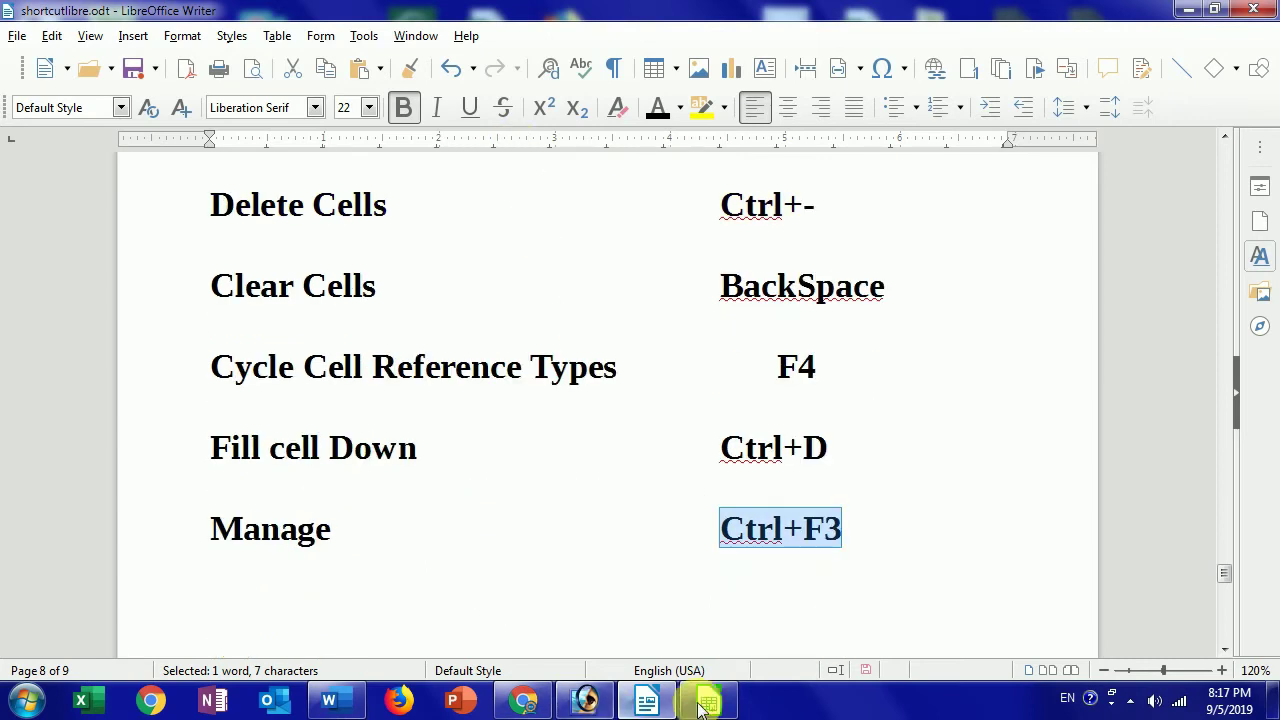
Check Calc's Sheet > Navigate To Previous Sheet / To Next Sheet, then minimize Calc.
{"action": "left_click", "coordinate": [708, 700]}
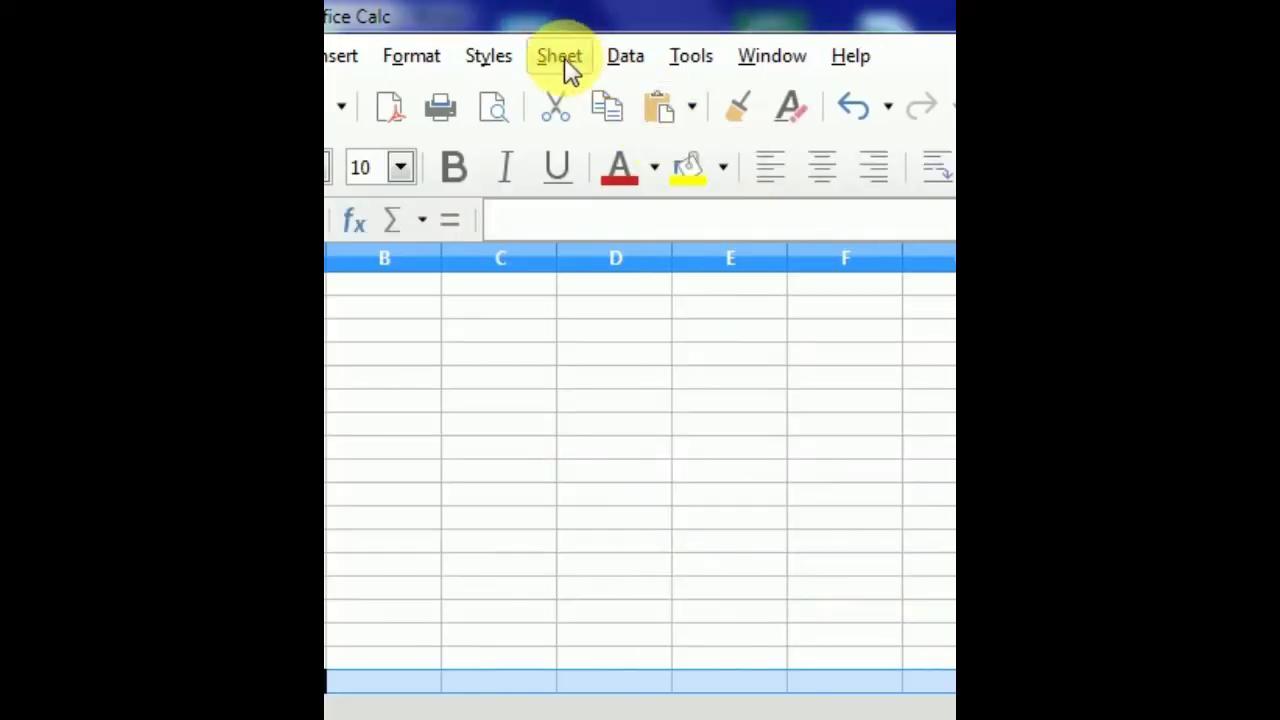
{"action": "left_click", "coordinate": [566, 60]}
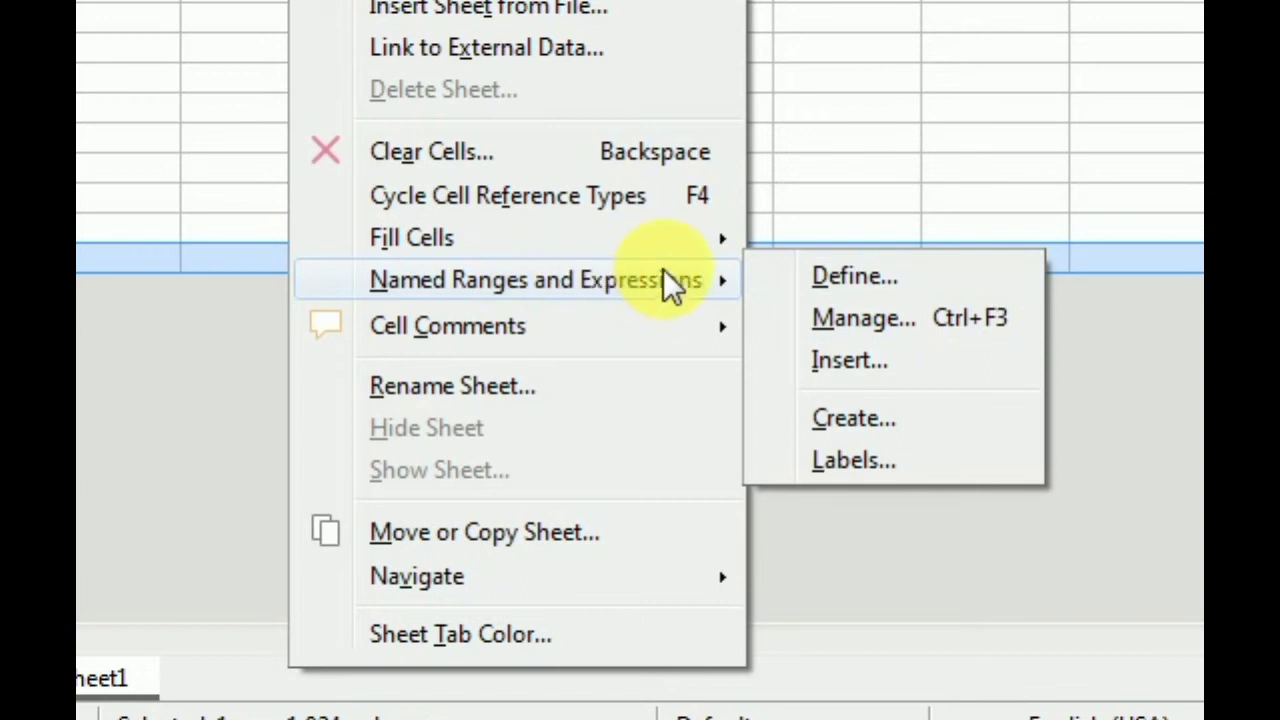
{"action": "mouse_move", "coordinate": [417, 576]}
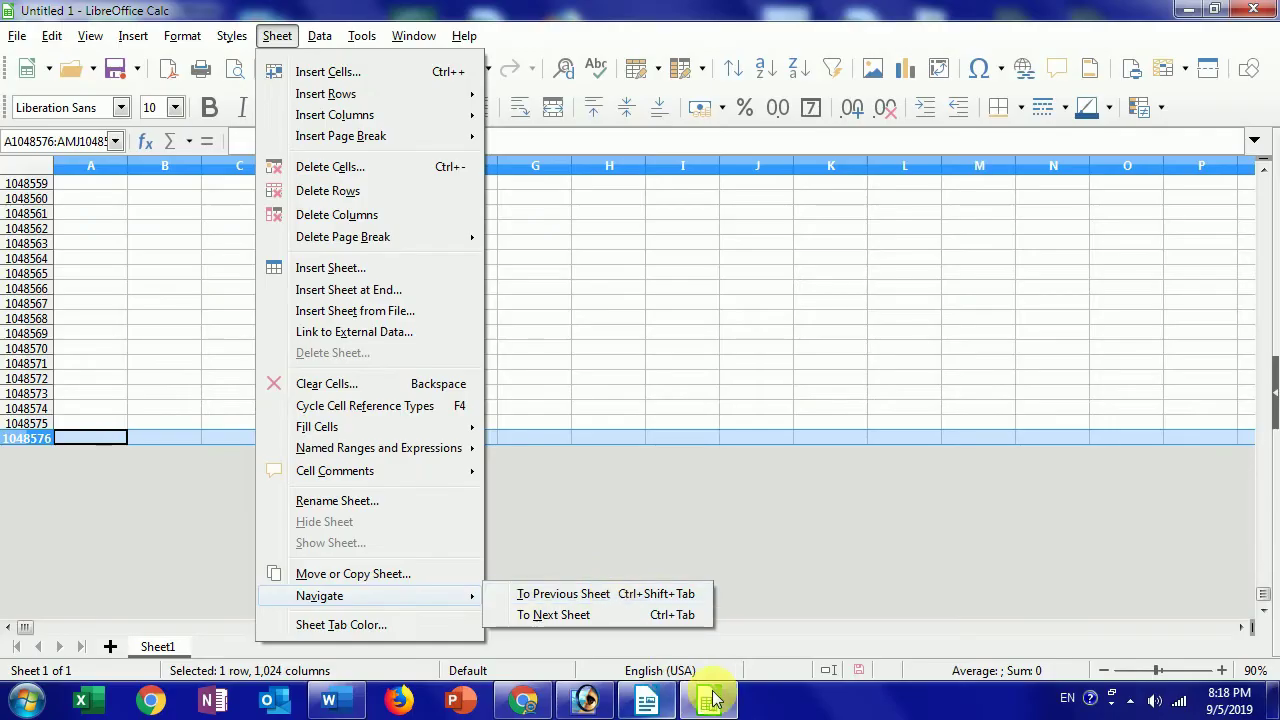
{"action": "left_click", "coordinate": [712, 700]}
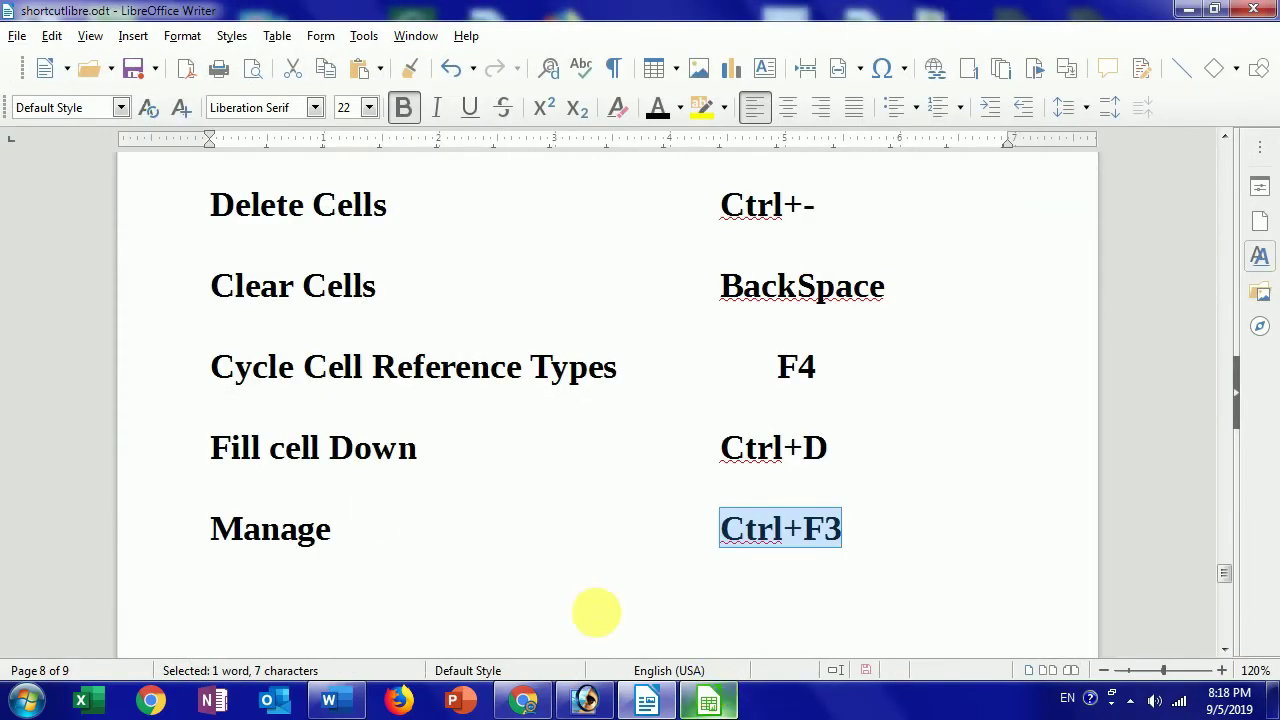
Highlight the Navigate heading, the To Previous Sheet and To Next Sheet entries, and the Data Menu heading.
{"action": "scroll", "coordinate": [414, 526], "scroll_direction": "down", "scroll_amount": 6}
{"action": "scroll", "coordinate": [400, 523], "scroll_direction": "down", "scroll_amount": 1}
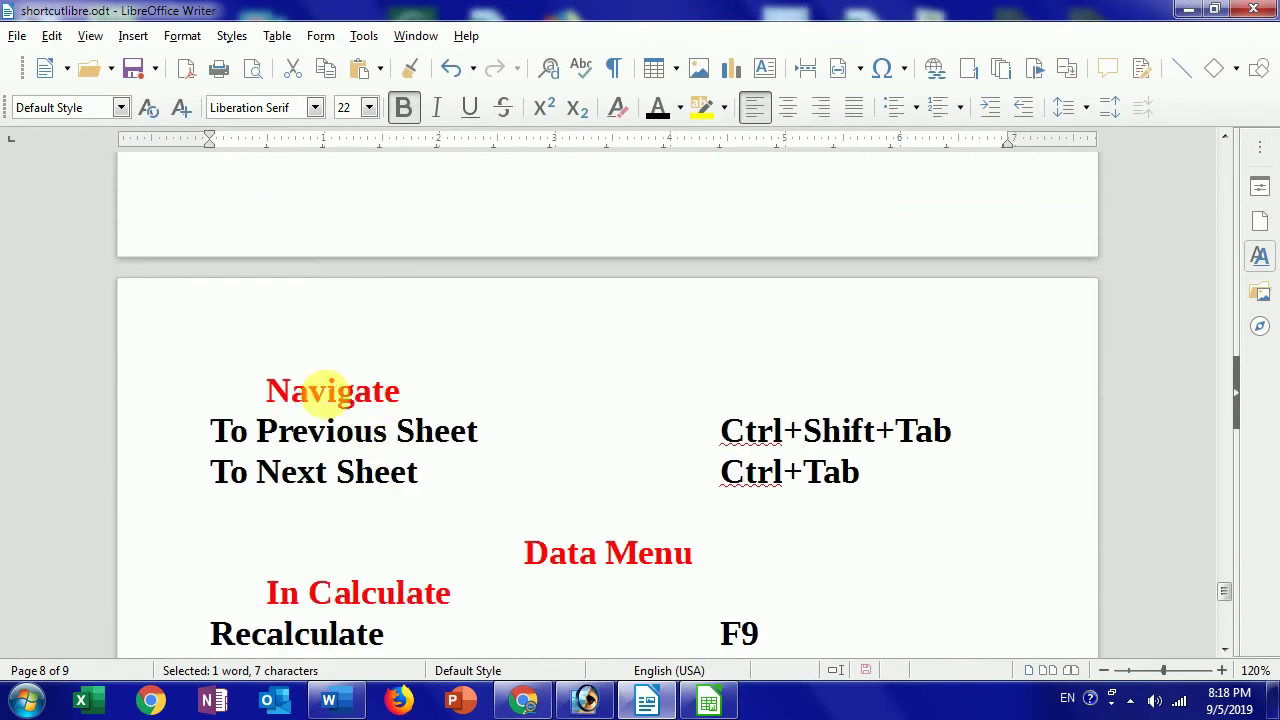
{"action": "left_click_drag", "start_coordinate": [267, 388], "coordinate": [420, 393]}
{"action": "mouse_move", "coordinate": [212, 432]}
{"action": "left_mouse_down"}
{"action": "mouse_move", "coordinate": [480, 452]}
{"action": "mouse_move", "coordinate": [957, 437]}
{"action": "left_mouse_up"}
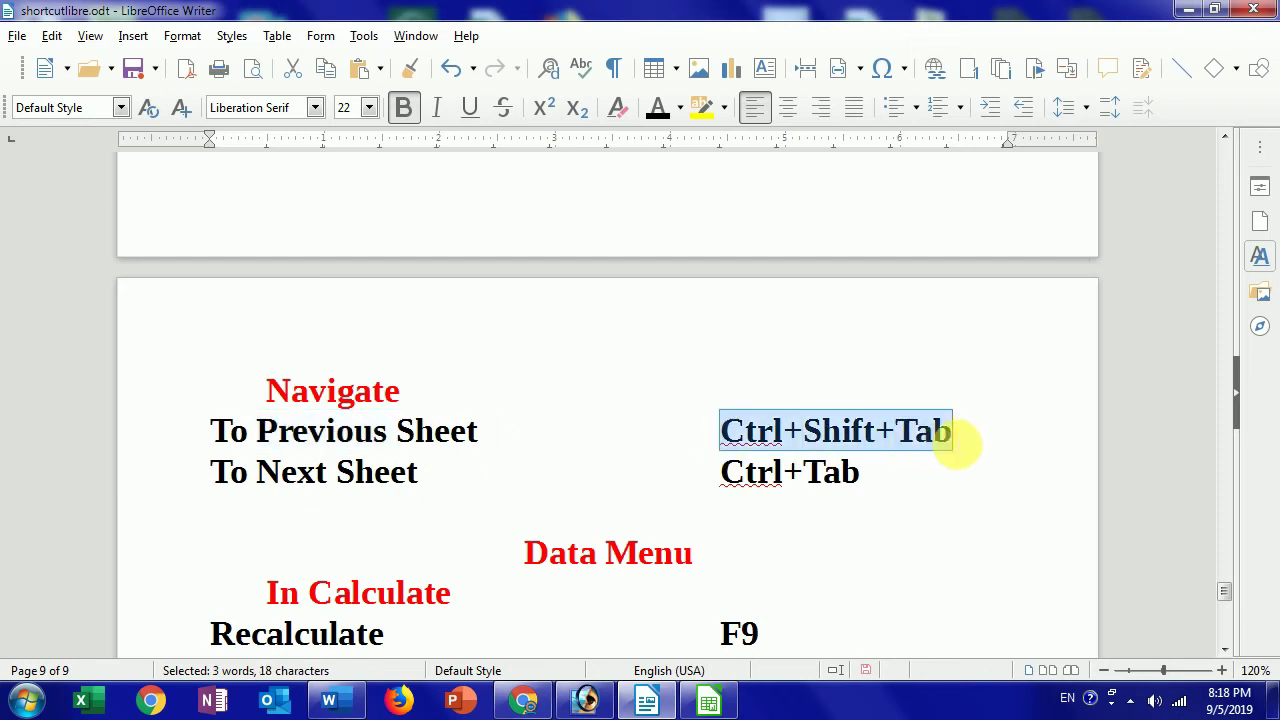
{"action": "mouse_move", "coordinate": [206, 480]}
{"action": "left_mouse_down"}
{"action": "mouse_move", "coordinate": [690, 505]}
{"action": "mouse_move", "coordinate": [870, 500]}
{"action": "left_mouse_up"}
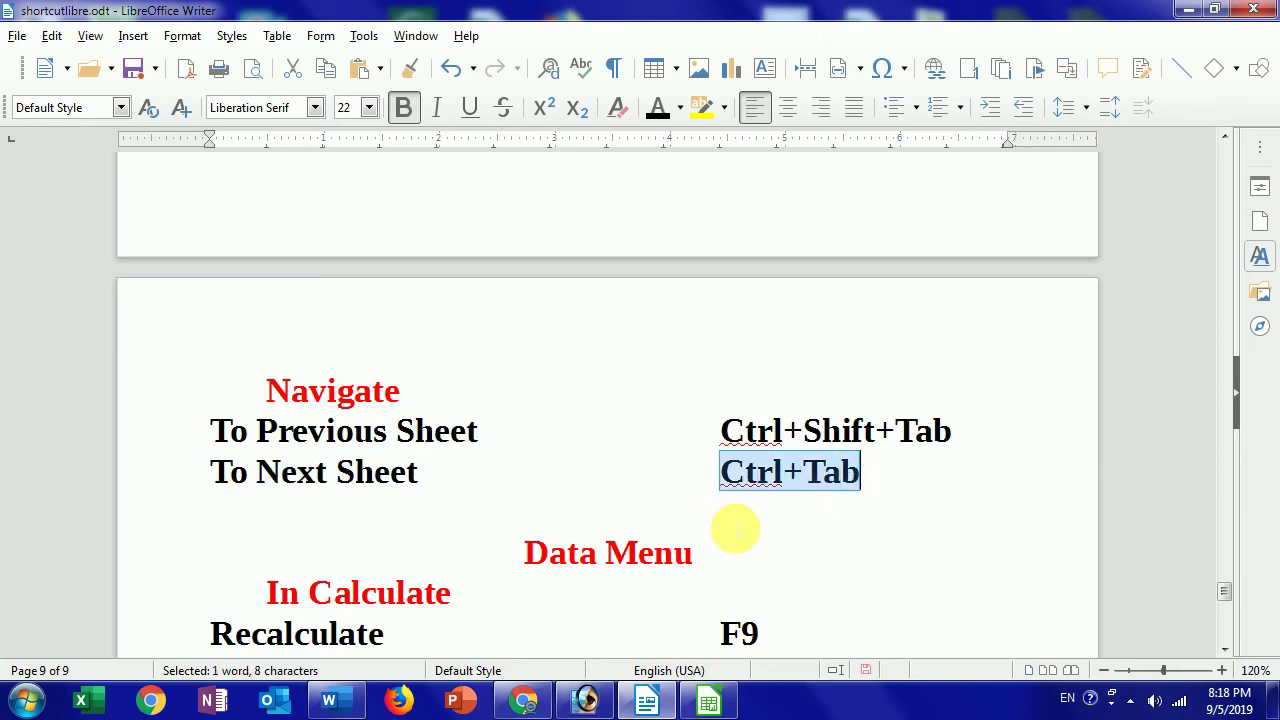
{"action": "scroll", "coordinate": [655, 530], "scroll_direction": "down", "scroll_amount": 3}
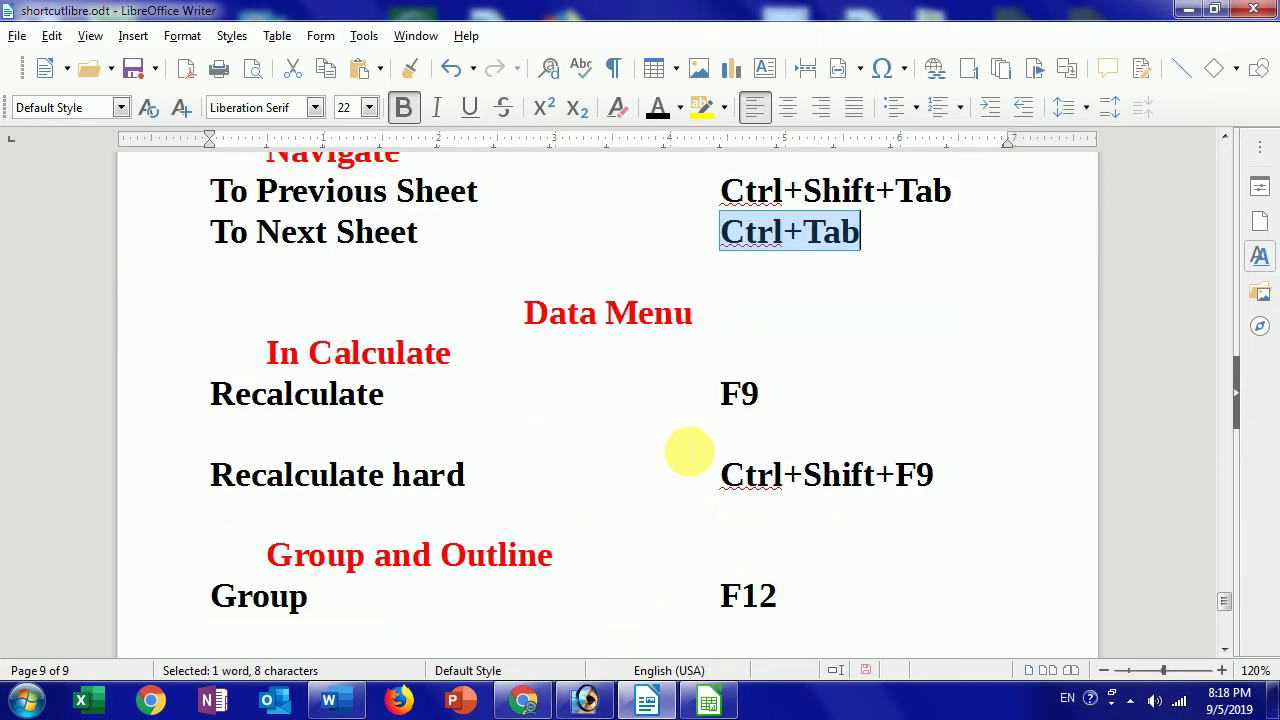
{"action": "left_click_drag", "start_coordinate": [526, 314], "coordinate": [700, 318]}
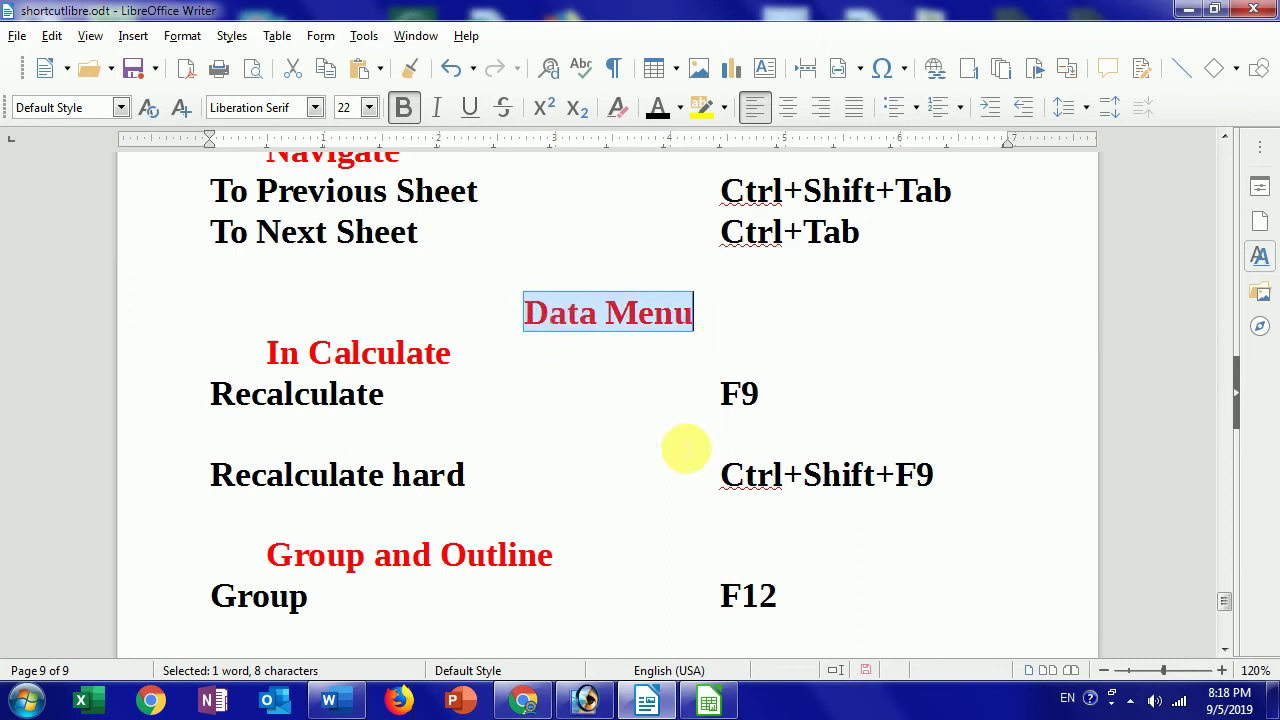
Glance at Calc's Data menu, close it unchanged, and return to the Writer reference.
{"action": "left_click", "coordinate": [728, 705]}
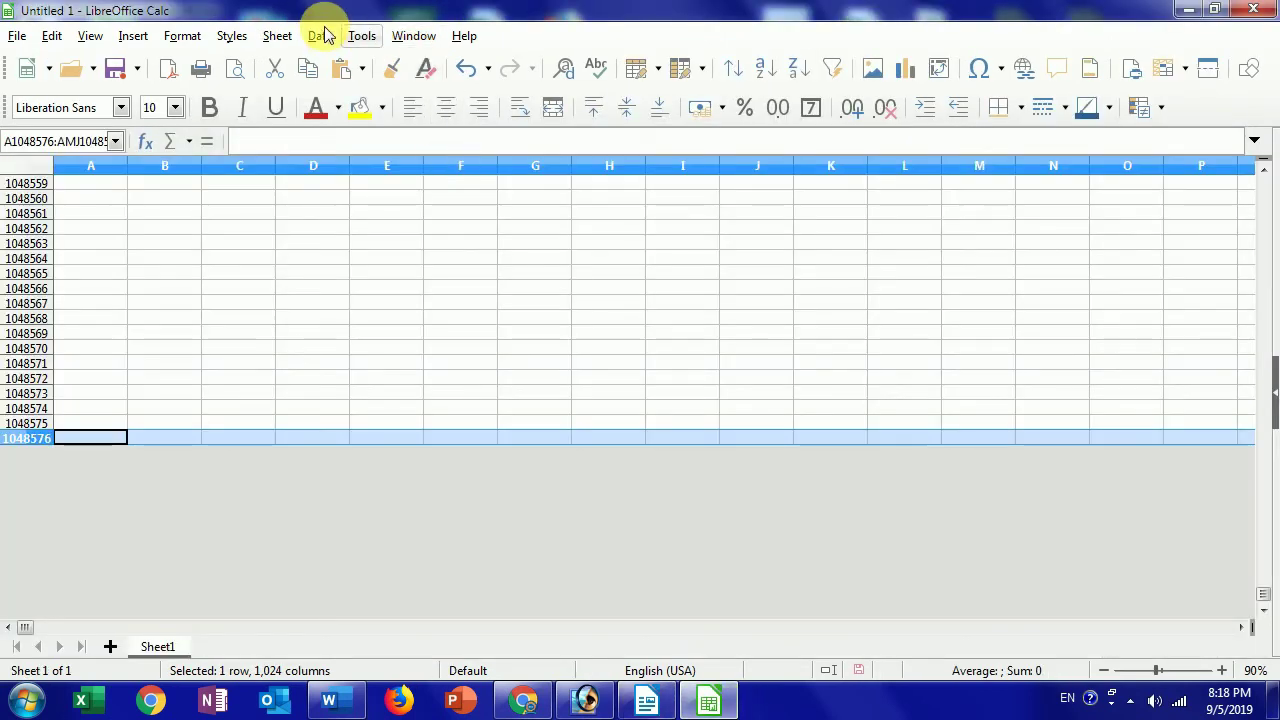
{"action": "left_click", "coordinate": [320, 36]}
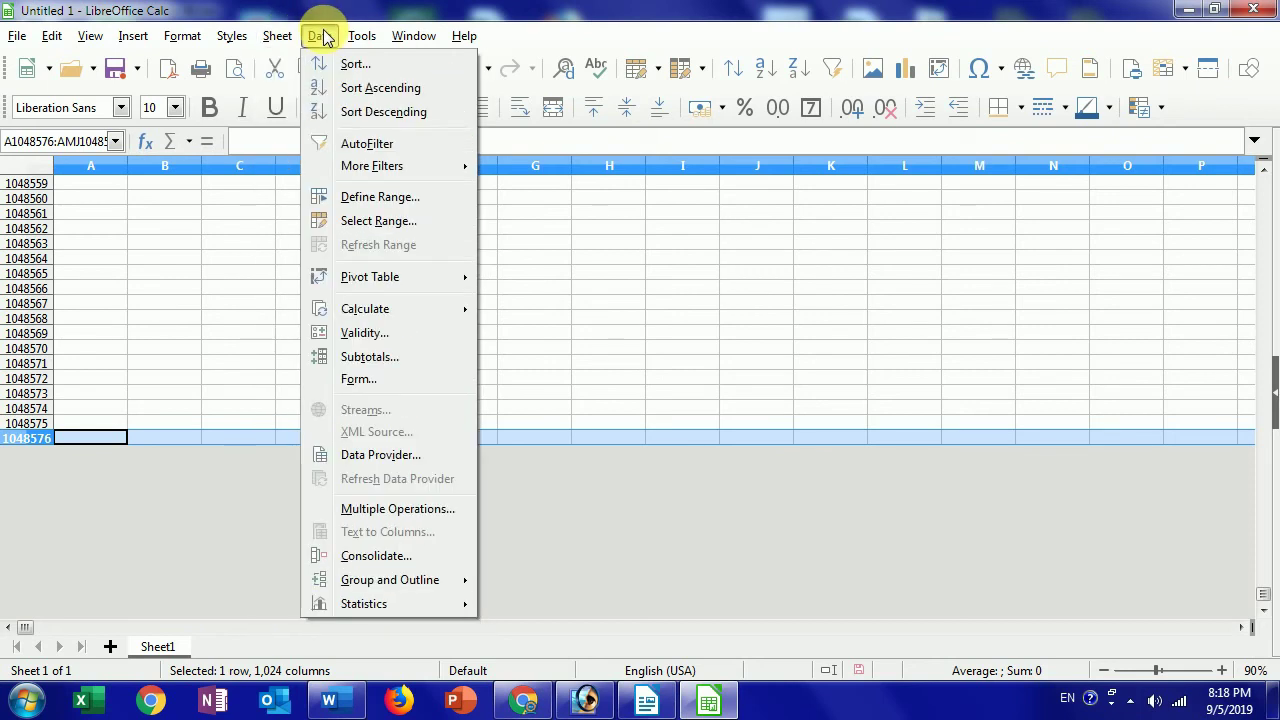
{"action": "left_click", "coordinate": [320, 36]}
{"action": "left_click", "coordinate": [645, 703]}
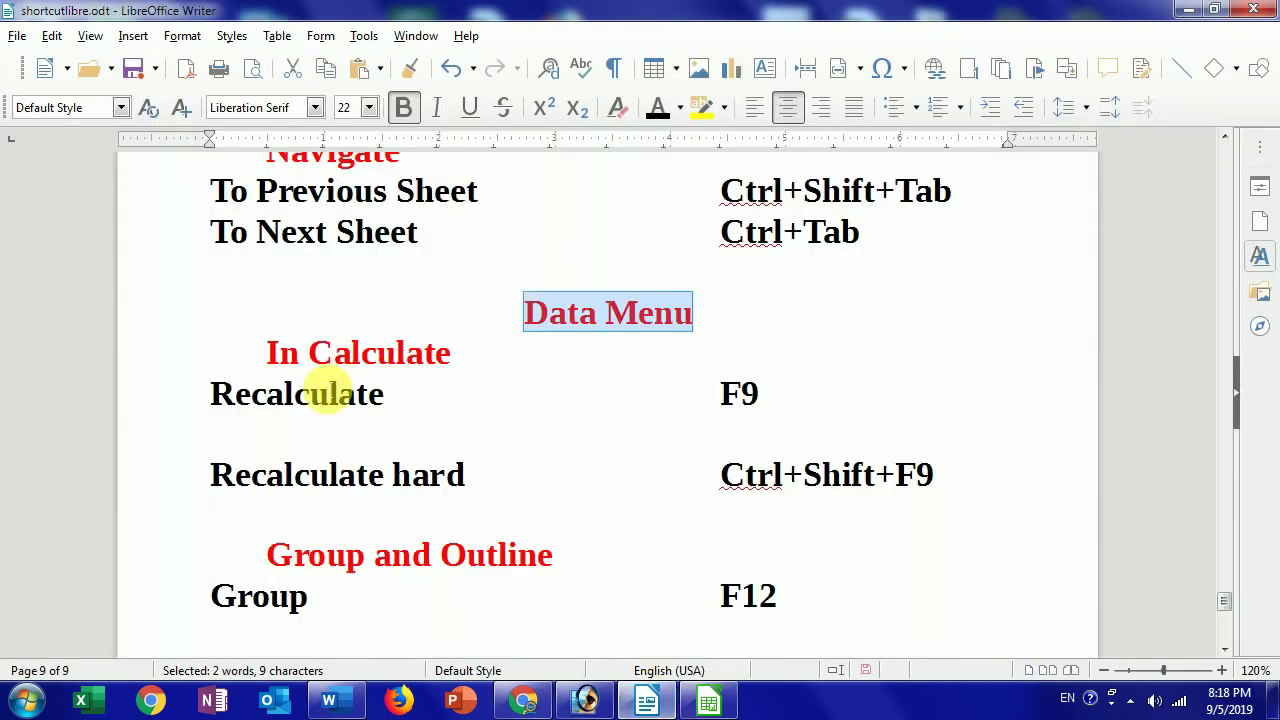
Highlight the In Calculate heading plus Recalculate F9 and Recalculate hard Ctrl+Shift+F9, then bring Calc forward.
{"action": "scroll", "coordinate": [323, 380], "scroll_direction": "down", "scroll_amount": 3}
{"action": "left_click_drag", "start_coordinate": [267, 178], "coordinate": [476, 203]}
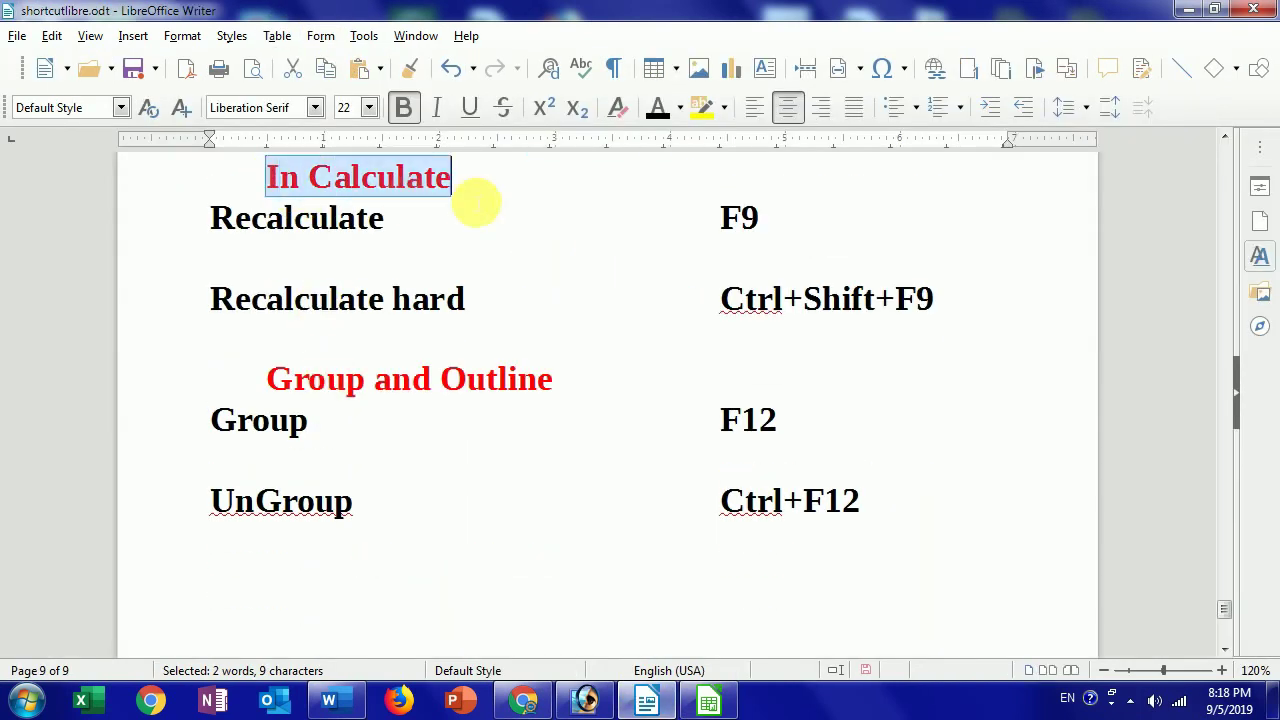
{"action": "scroll", "coordinate": [478, 205], "scroll_direction": "up", "scroll_amount": 1}
{"action": "scroll", "coordinate": [520, 280], "scroll_direction": "up", "scroll_amount": 2}
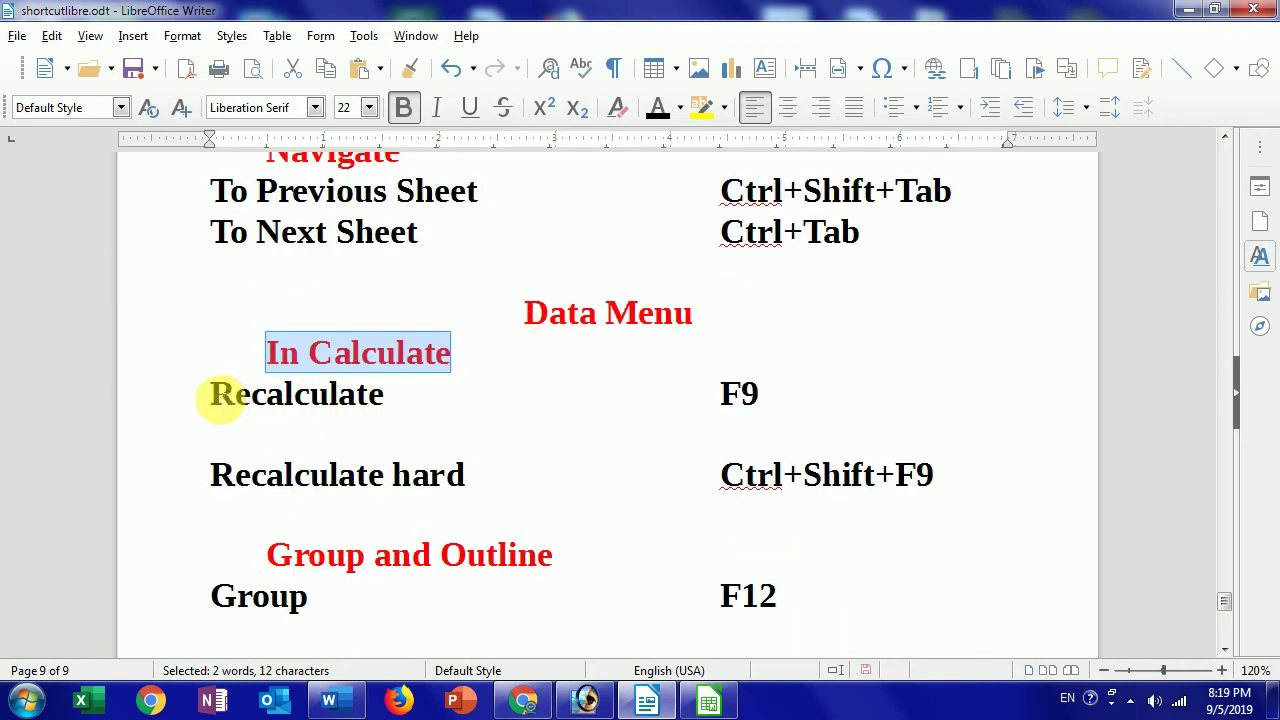
{"action": "left_click_drag", "start_coordinate": [222, 398], "coordinate": [377, 412]}
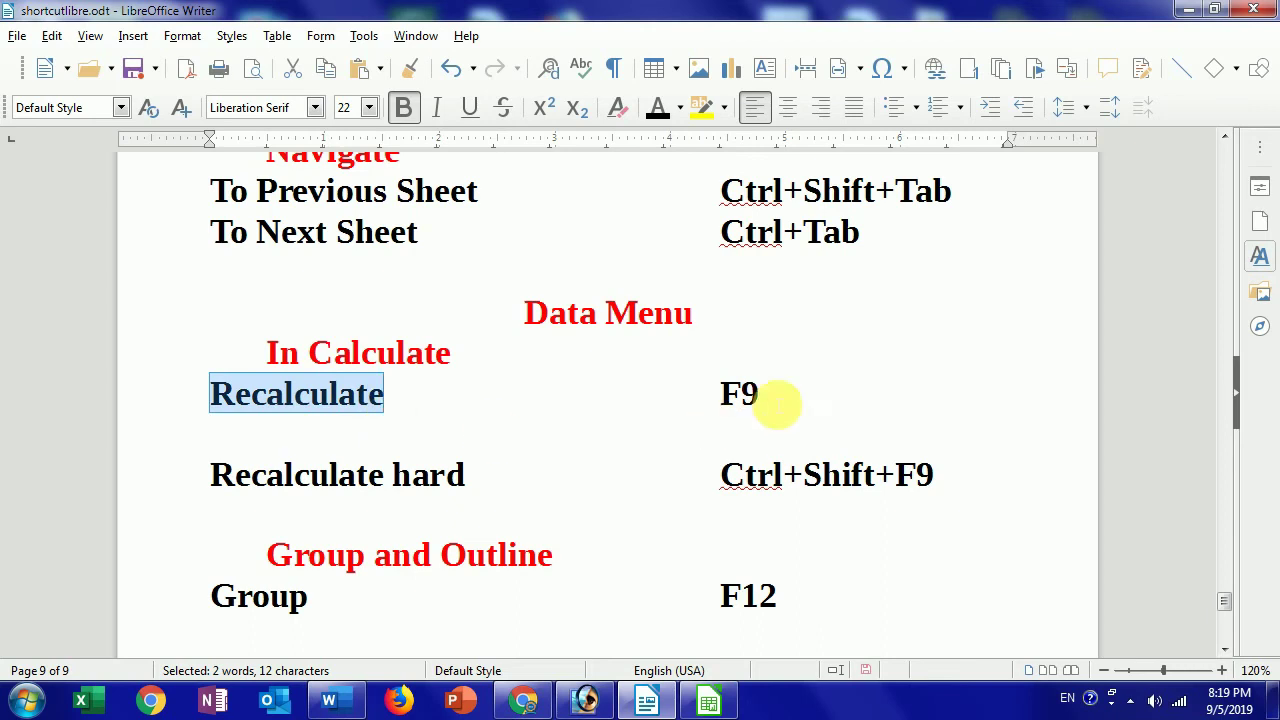
{"action": "double_click", "coordinate": [738, 398]}
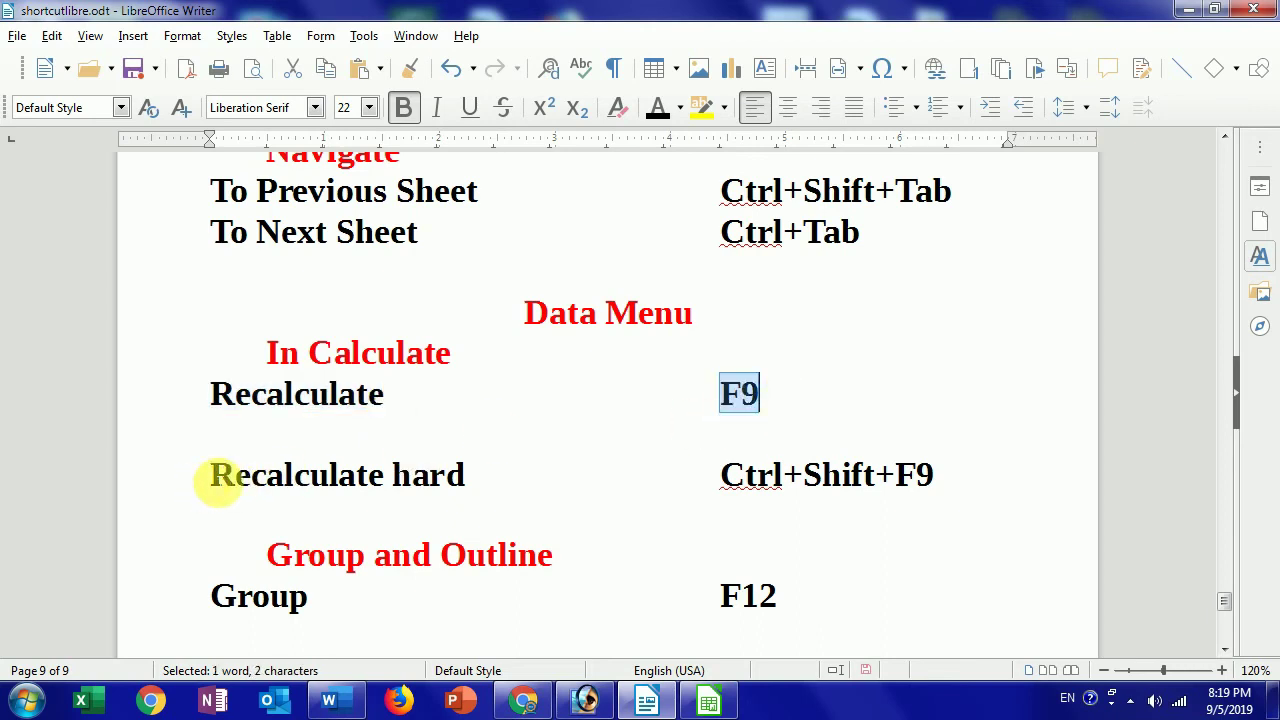
{"action": "left_click_drag", "start_coordinate": [212, 474], "coordinate": [490, 480]}
{"action": "left_click_drag", "start_coordinate": [722, 476], "coordinate": [983, 505]}
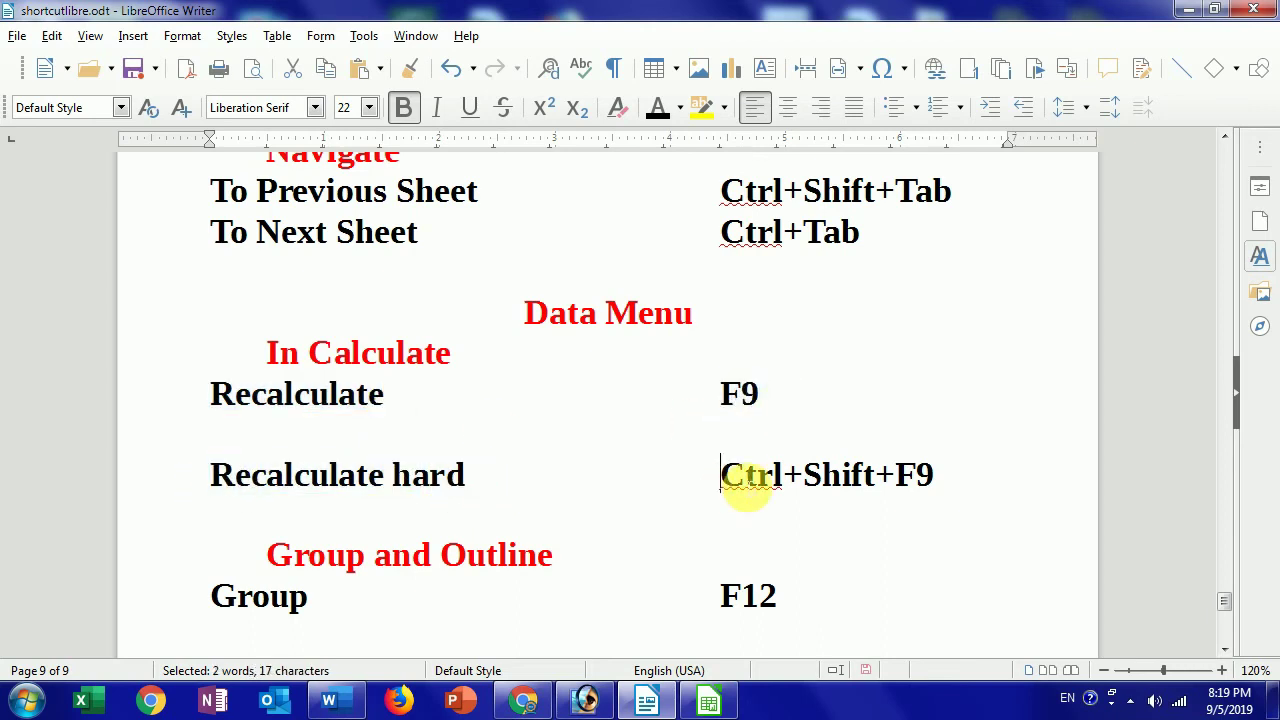
{"action": "left_click", "coordinate": [708, 700]}
Check Calc's Data > Group and Outline for Group F12 and Ungroup Ctrl+F12, then return to Writer.
{"action": "left_click", "coordinate": [319, 35]}
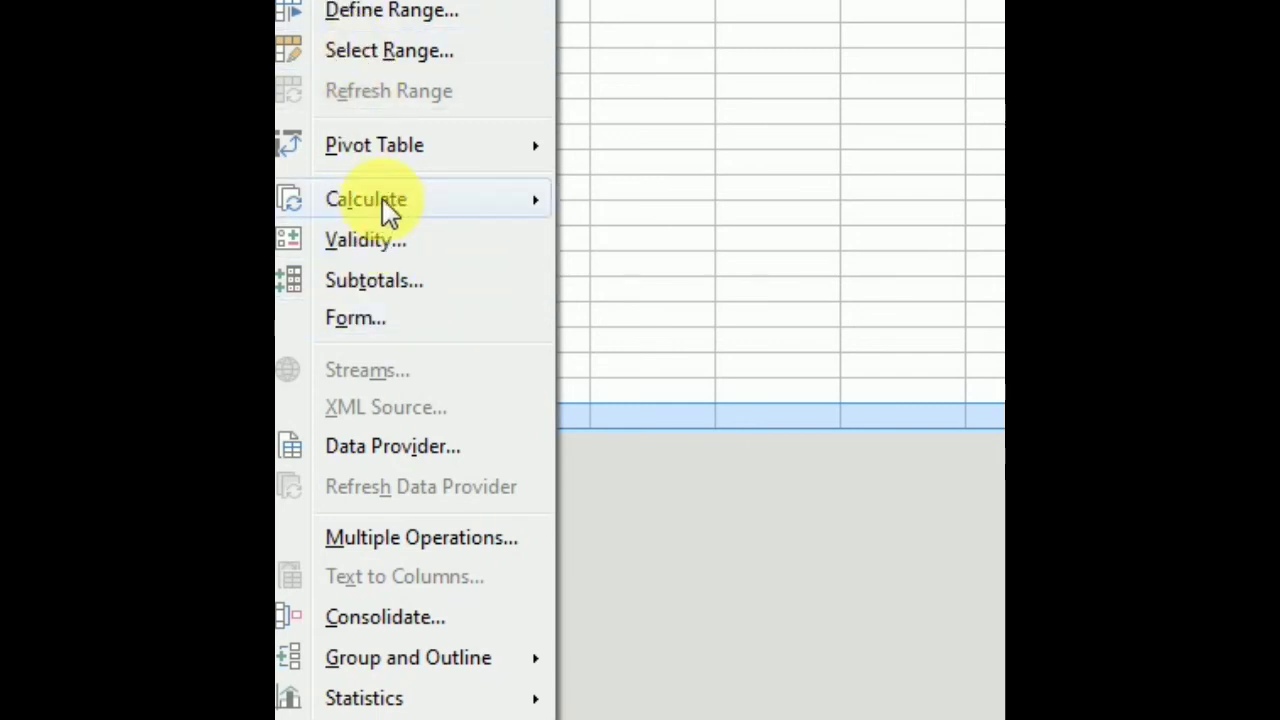
{"action": "mouse_move", "coordinate": [390, 580]}
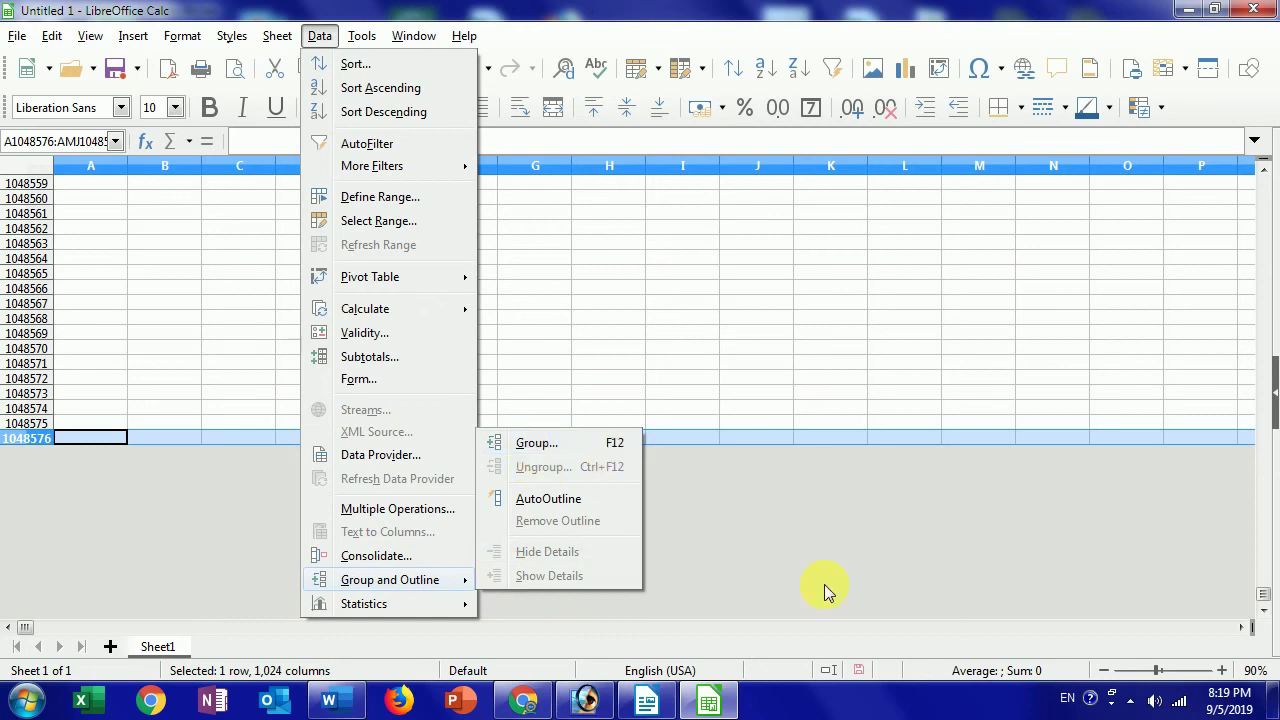
{"action": "left_click", "coordinate": [800, 626]}
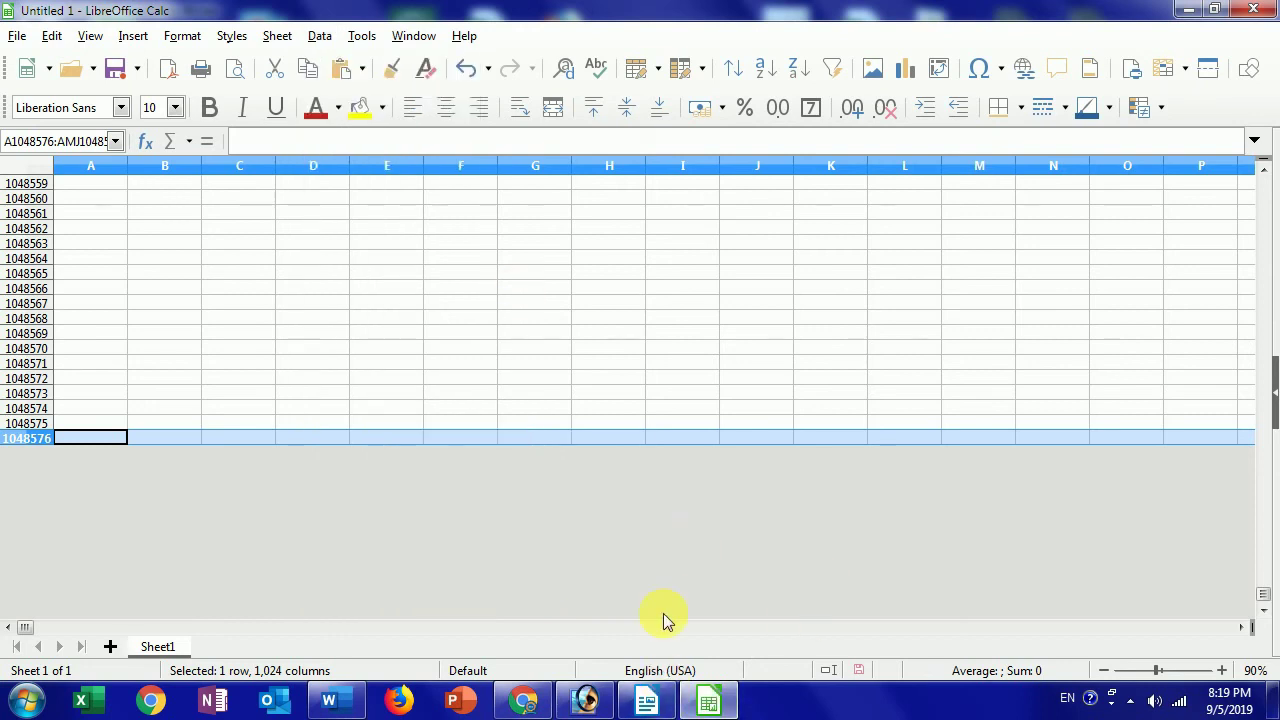
{"action": "left_click", "coordinate": [647, 700]}
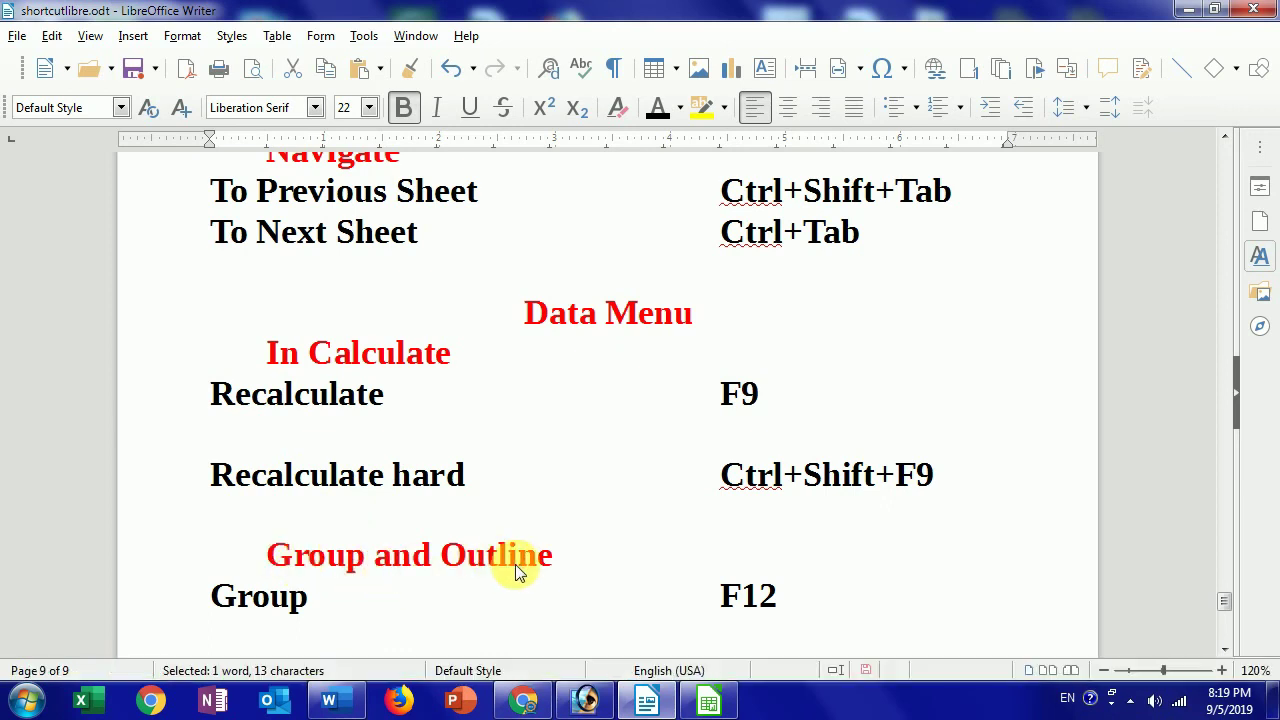
Highlight the Group F12 and UnGroup Ctrl+F12 entries in the Writer list, then bring Calc forward.
{"action": "left_click", "coordinate": [212, 596]}
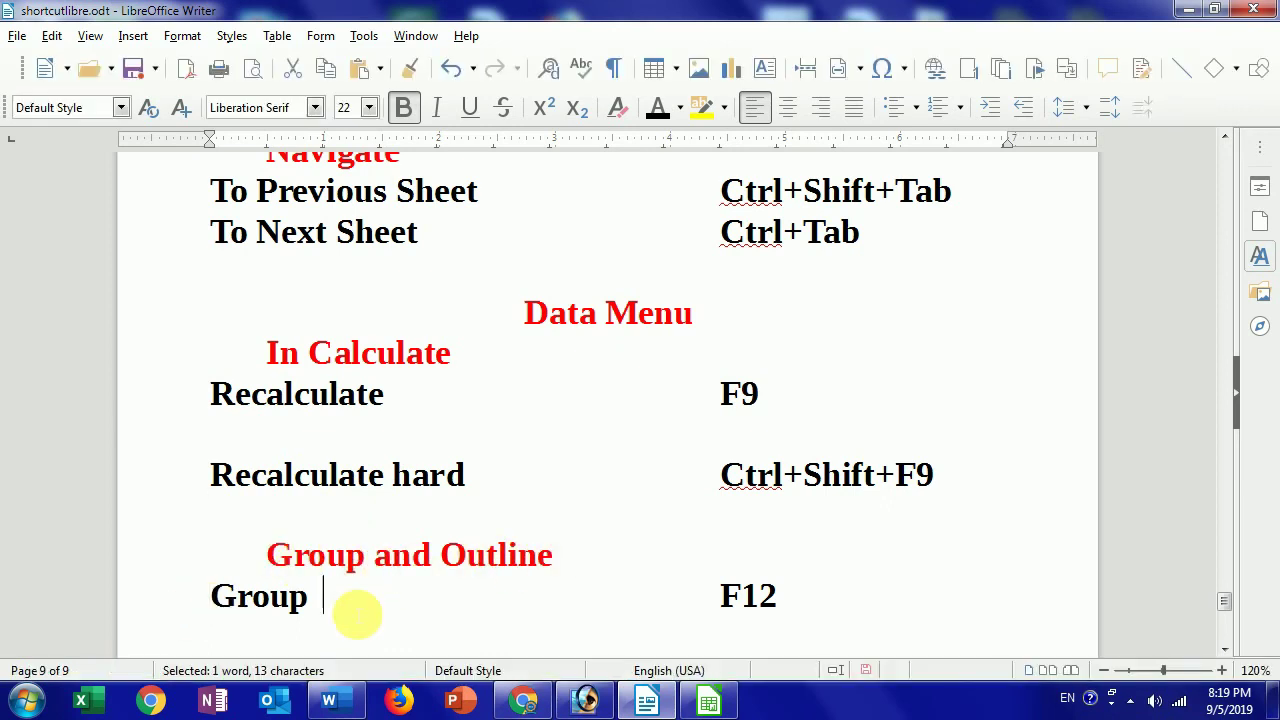
{"action": "scroll", "coordinate": [729, 600], "scroll_direction": "down", "scroll_amount": 3}
{"action": "left_click_drag", "start_coordinate": [218, 428], "coordinate": [337, 428]}
{"action": "left_click_drag", "start_coordinate": [720, 420], "coordinate": [805, 428]}
{"action": "left_click", "coordinate": [212, 505]}
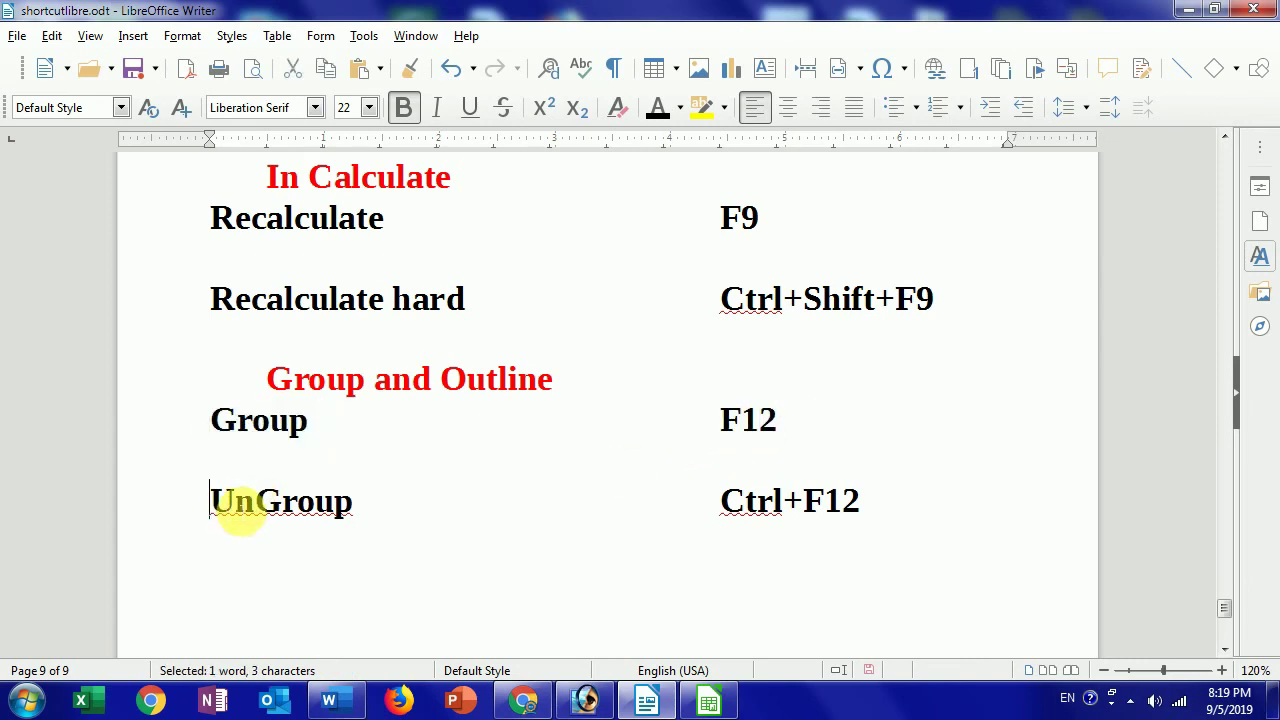
{"action": "left_click_drag", "start_coordinate": [238, 515], "coordinate": [407, 540]}
{"action": "left_click_drag", "start_coordinate": [705, 490], "coordinate": [709, 503]}
{"action": "left_click", "coordinate": [720, 502]}
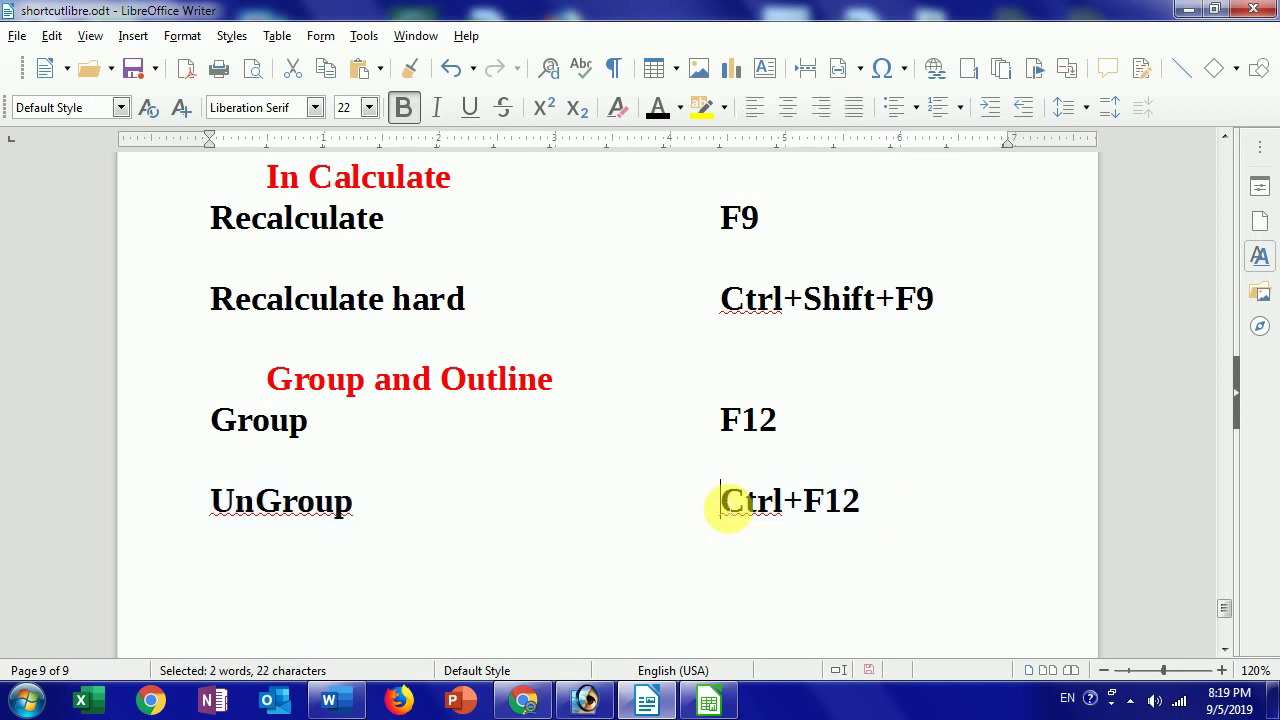
{"action": "scroll", "coordinate": [753, 452], "scroll_direction": "down", "scroll_amount": 1}
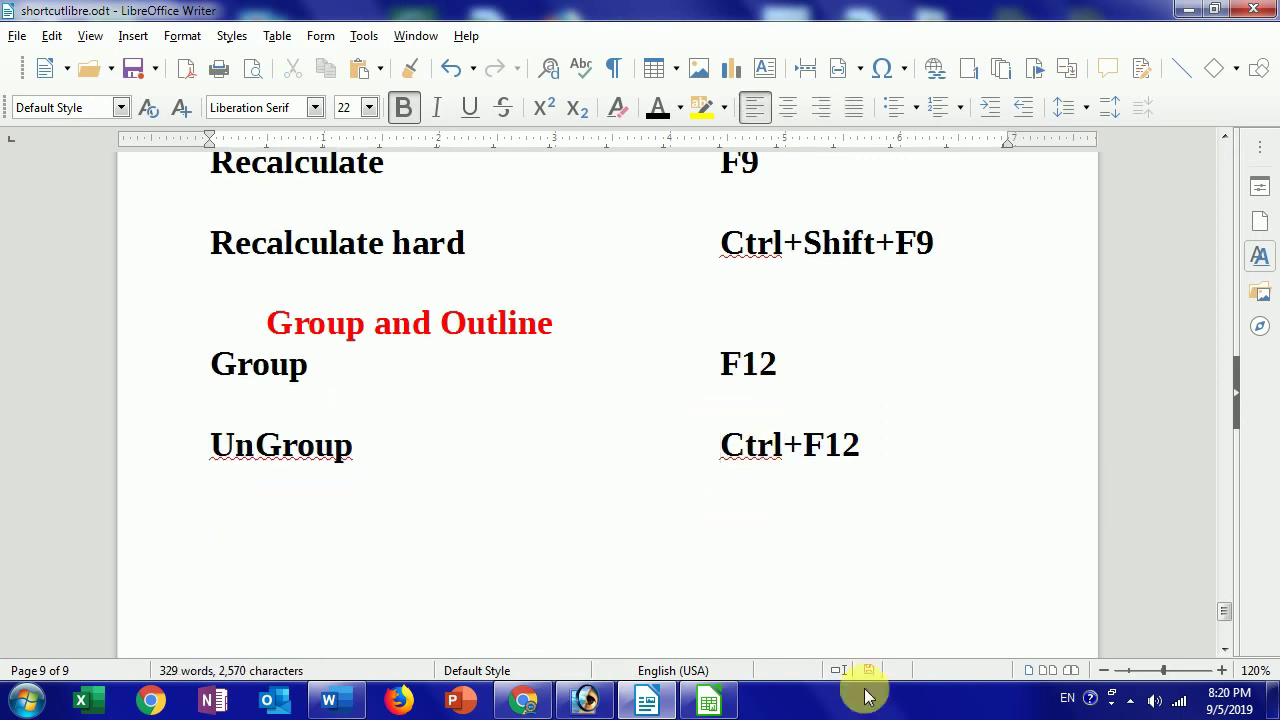
{"action": "left_click", "coordinate": [713, 706]}
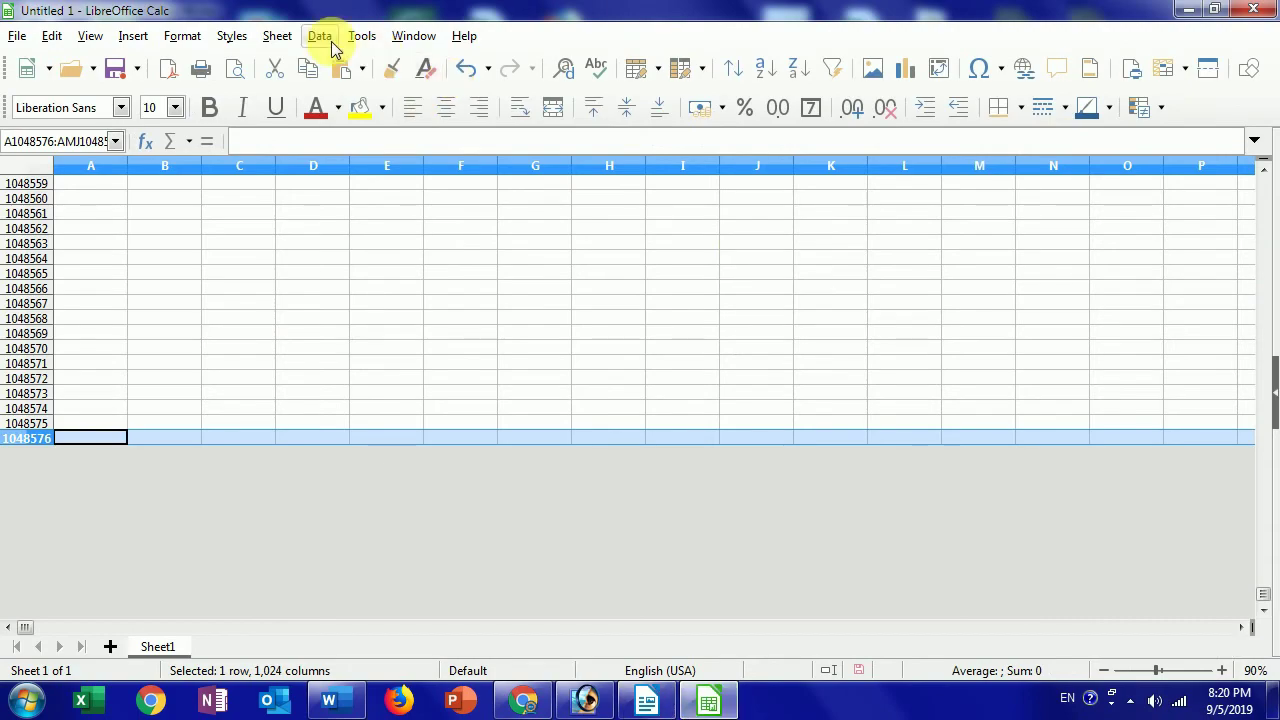
Show Calc's Data > Group and Outline commands listing Group F12 and Ungroup Ctrl+F12.
{"action": "left_click", "coordinate": [322, 35]}
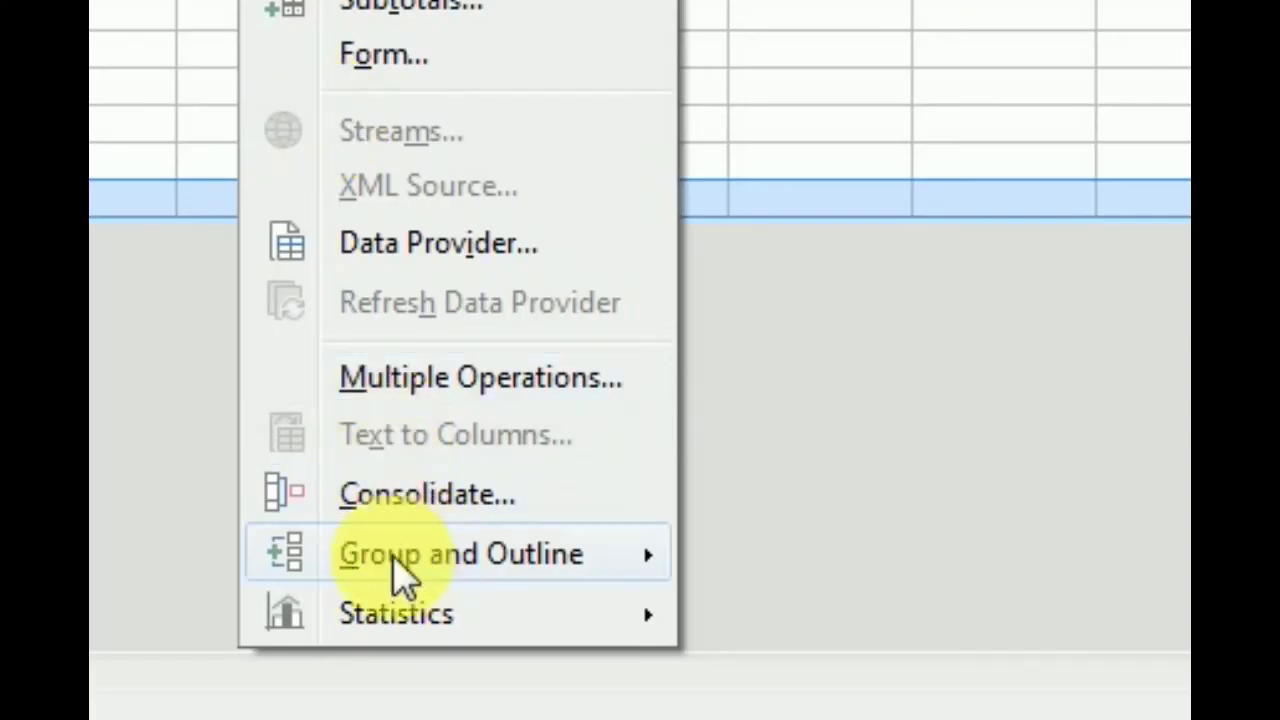
{"action": "mouse_move", "coordinate": [461, 554]}
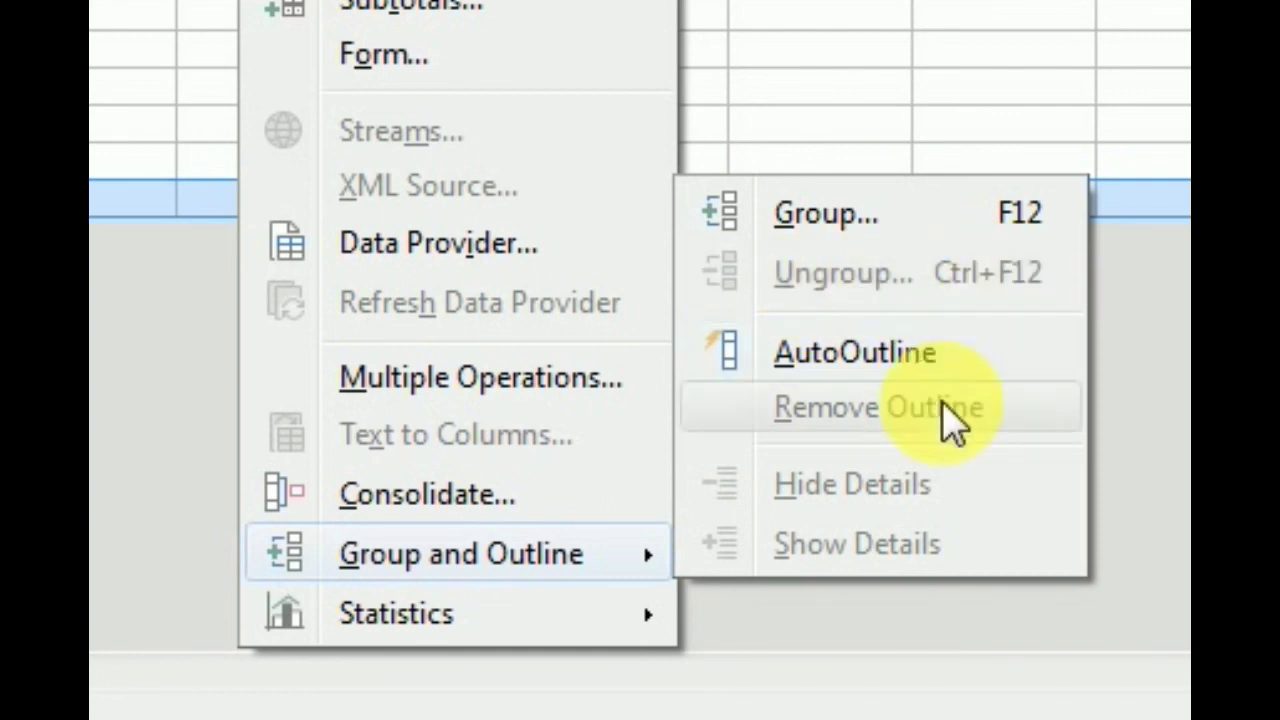
{"action": "left_click", "coordinate": [646, 700]}
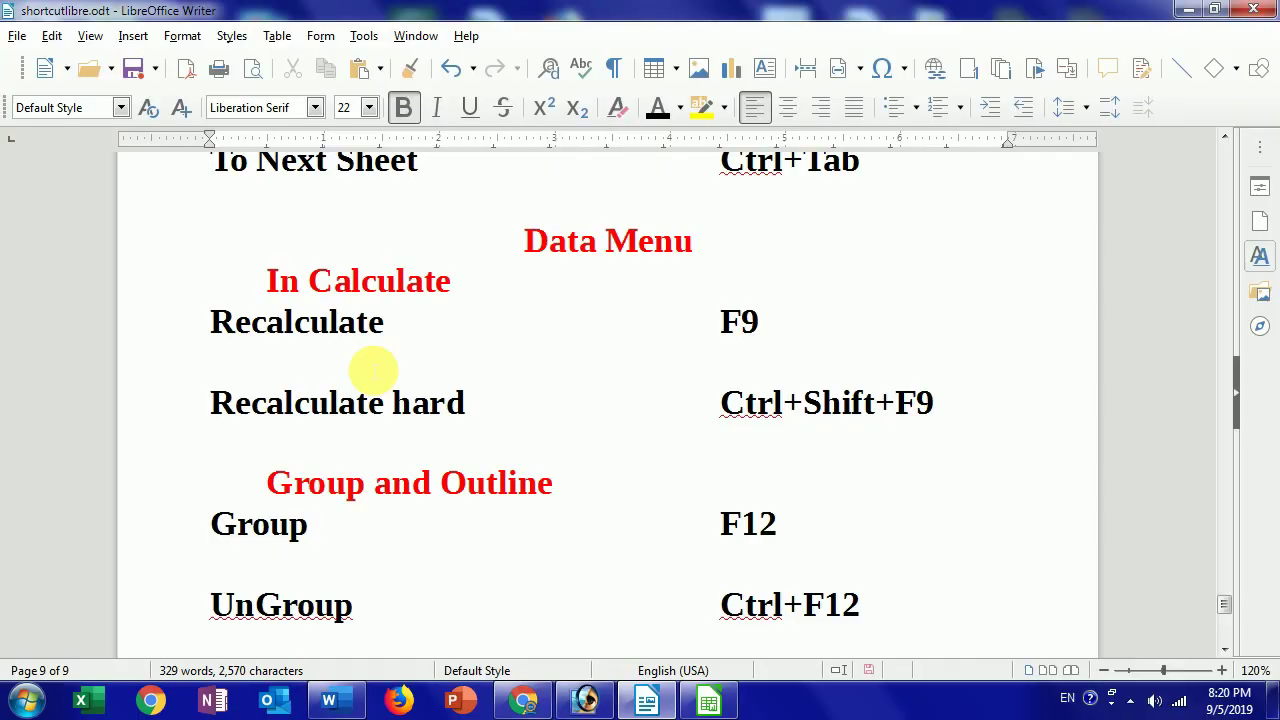
{"action": "scroll", "coordinate": [404, 363], "scroll_direction": "down", "scroll_amount": 2}
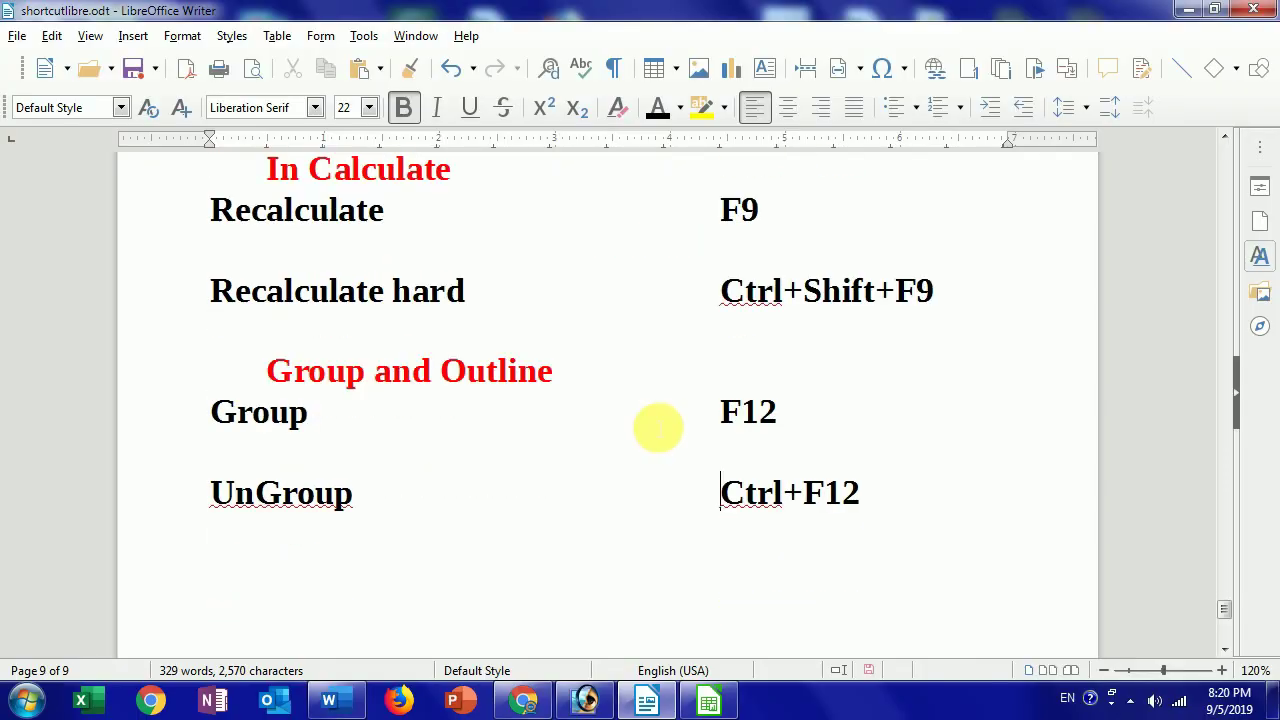